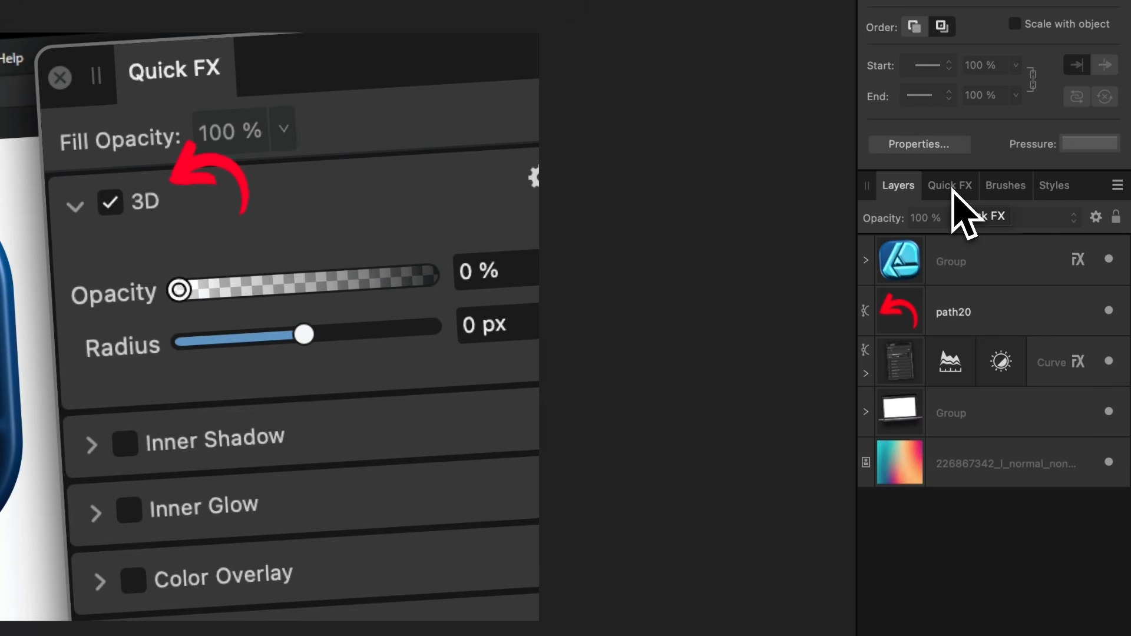
# Check the Quick FX effects list and the window entry that shows or hides it, and return to the layers list
pyautogui.click(949, 186)
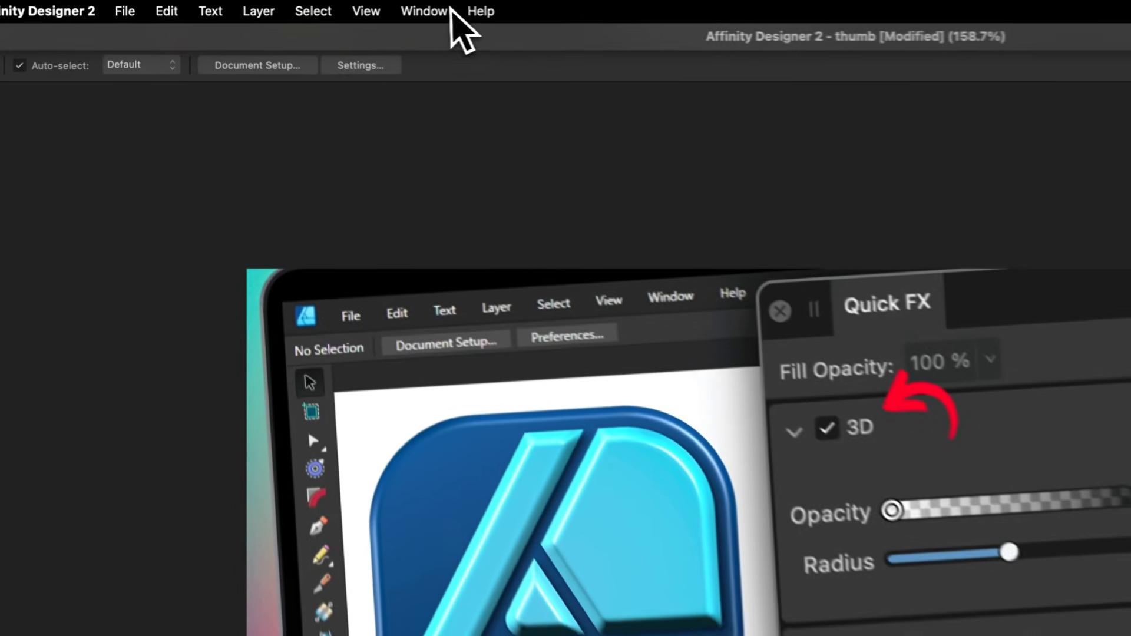
pyautogui.click(449, 13)
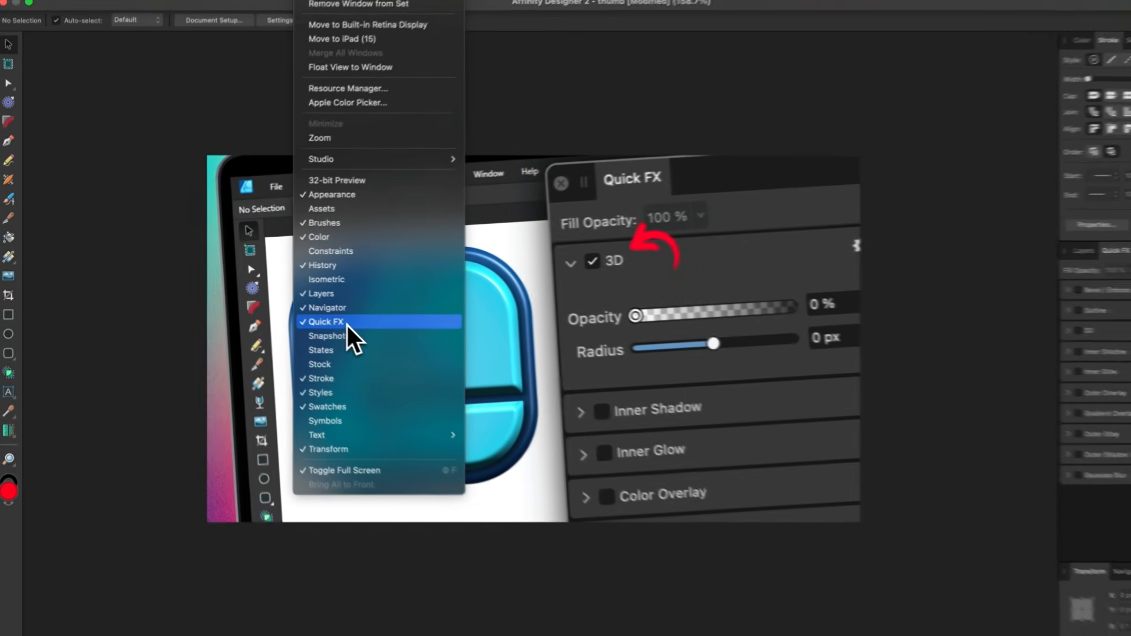
pyautogui.click(964, 308)
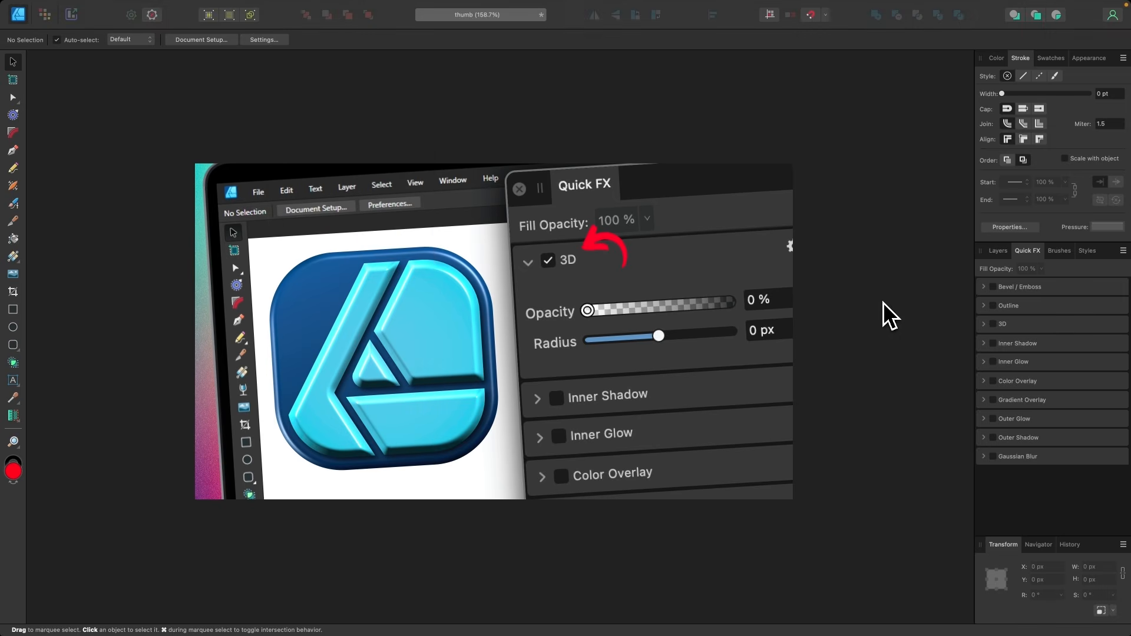
pyautogui.click(1002, 252)
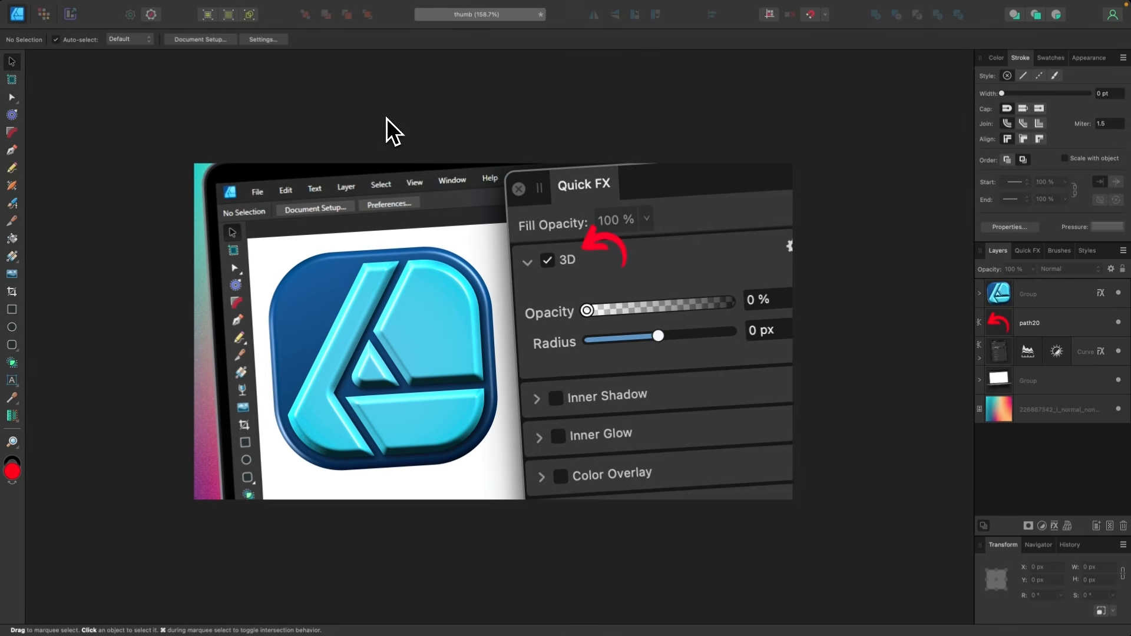
# Create a new 1920 × 1080 px document at 72 DPI and display its Quick FX effects list
pyautogui.press('super+n')
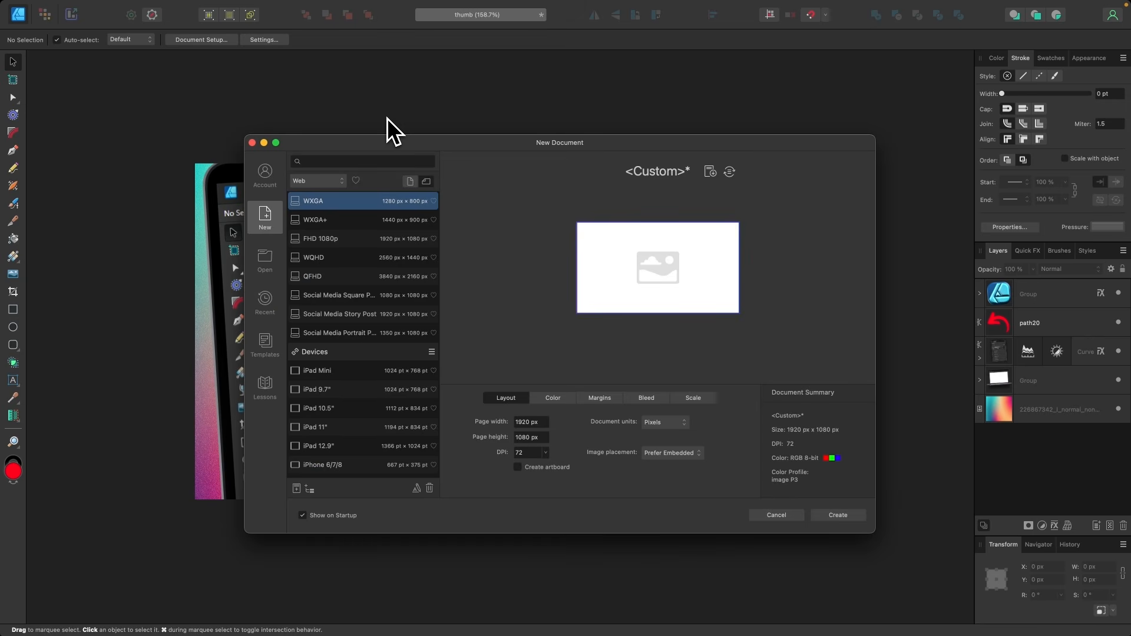
pyautogui.click(837, 515)
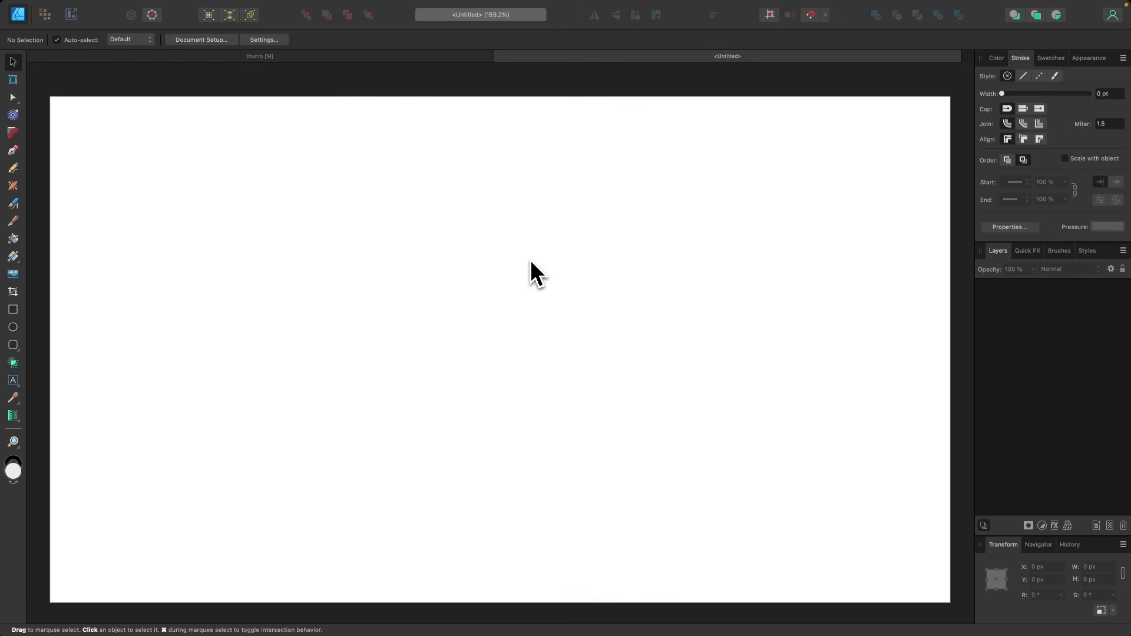
pyautogui.scroll(-2, 530, 270)
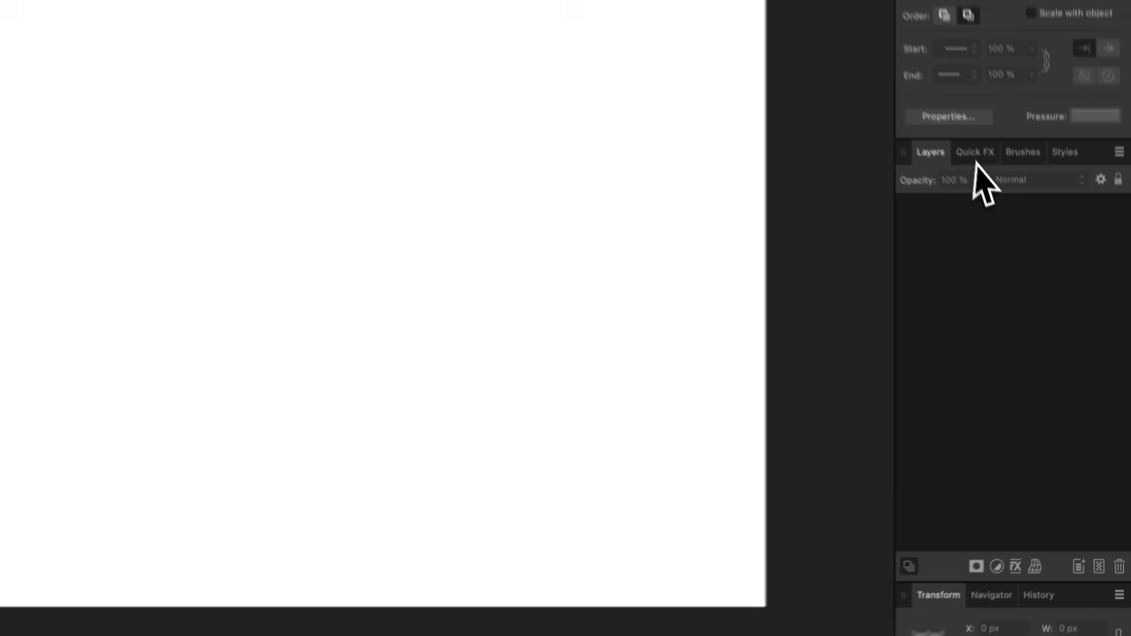
pyautogui.click(976, 157)
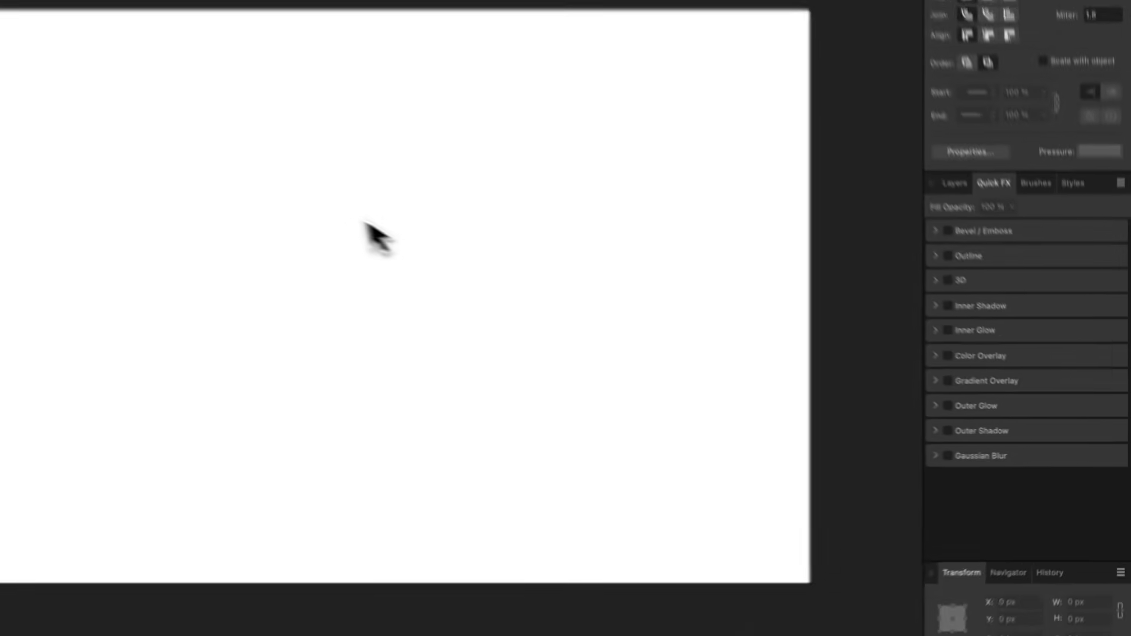
# Draw a rounded rectangle about 600 px square near the middle of the page and fill it with blue 00A4FF
pyautogui.click(13, 345)
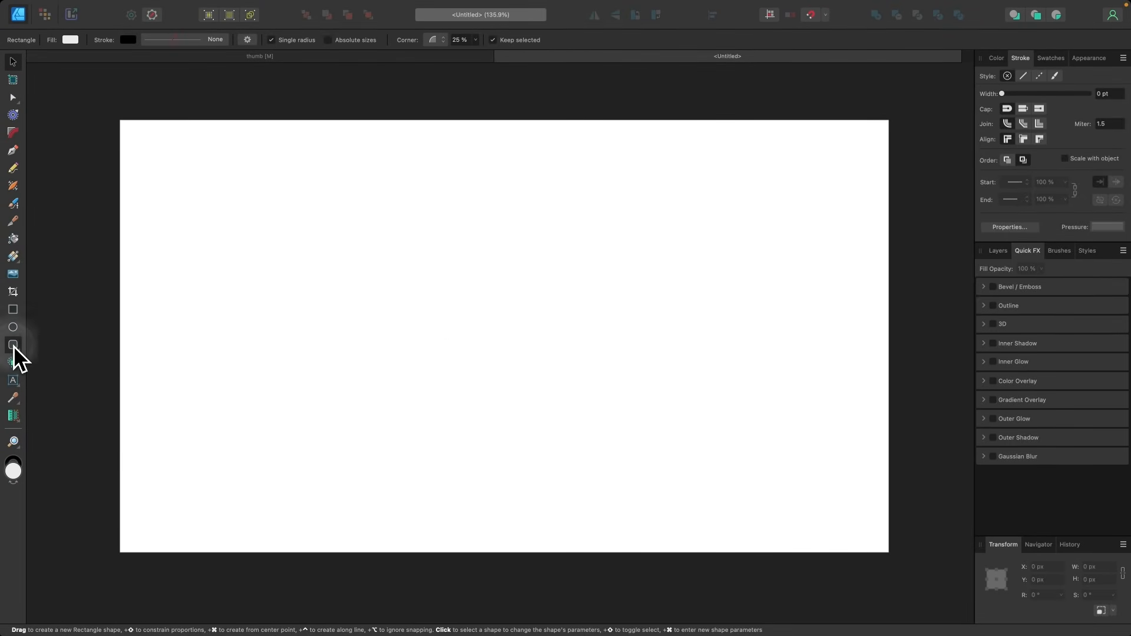
pyautogui.moveTo(411, 248); pyautogui.dragTo(652, 489)
pyautogui.click(13, 62)
pyautogui.moveTo(475, 368)
pyautogui.mouseDown()
pyautogui.moveTo(462, 312)
pyautogui.moveTo(472, 366)
pyautogui.mouseUp()
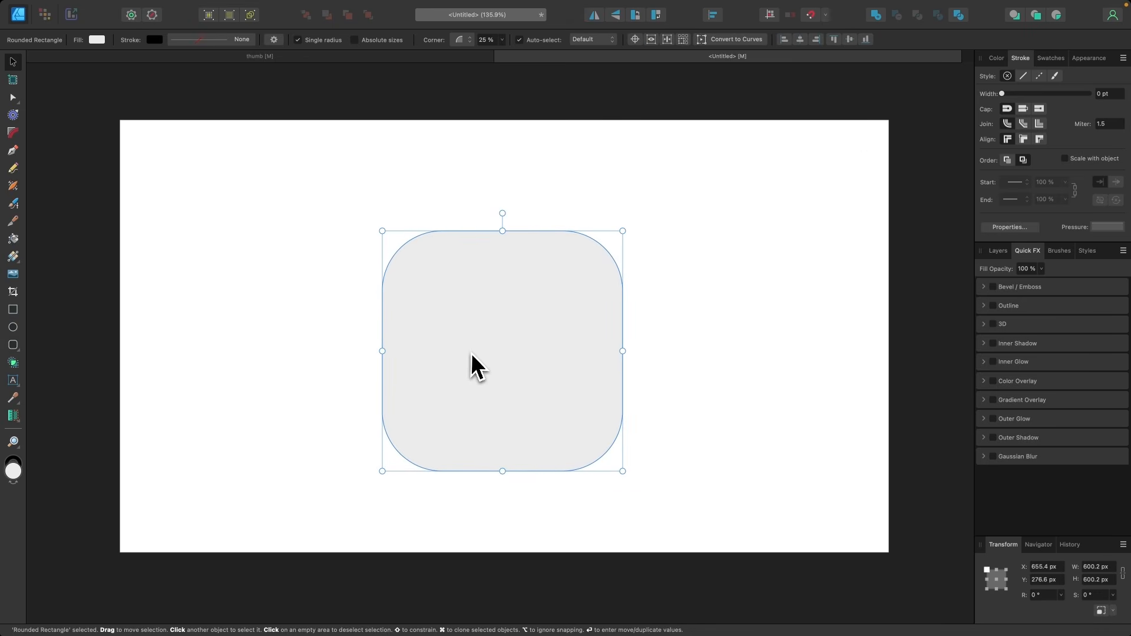
pyautogui.click(996, 59)
pyautogui.moveTo(1012, 95); pyautogui.dragTo(1020, 113)
# Enable Bevel / Emboss on the rounded rectangle with a radius of 41.5 px and an opacity of 60%
pyautogui.scroll(3, 542, 334)
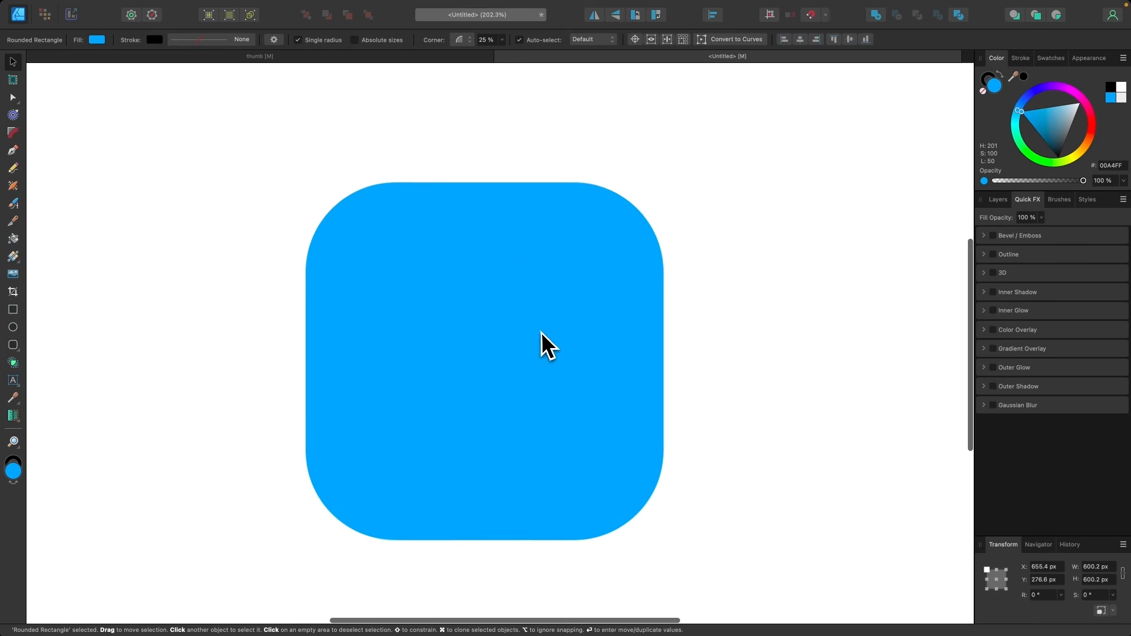
pyautogui.hscroll(5, 541, 333)
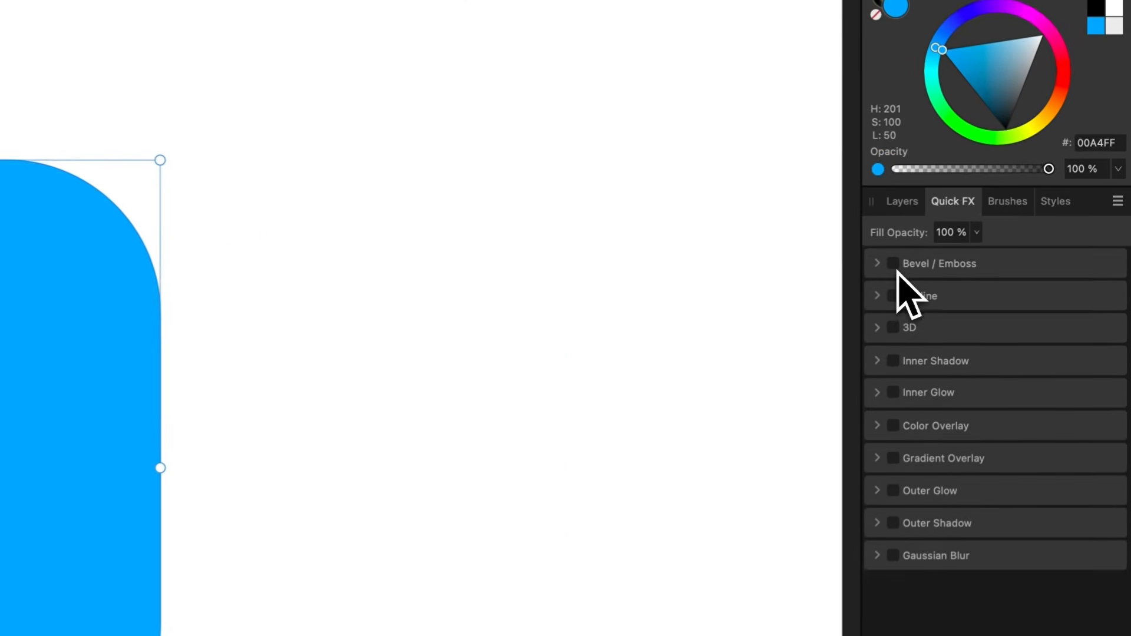
pyautogui.click(993, 237)
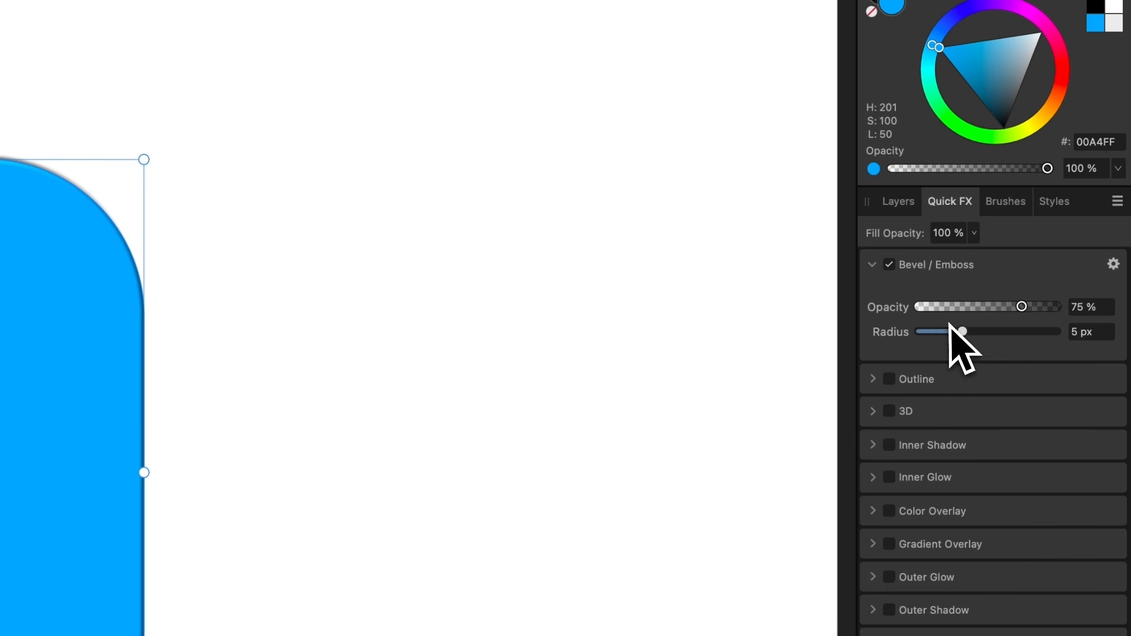
pyautogui.moveTo(963, 333); pyautogui.dragTo(996, 342)
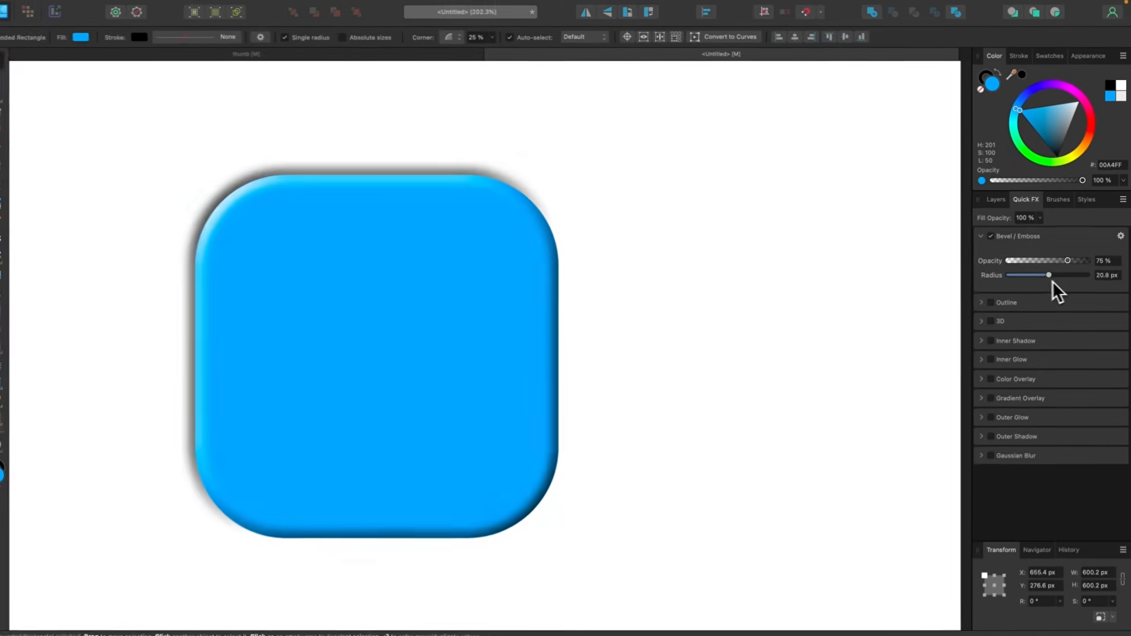
pyautogui.moveTo(1052, 282); pyautogui.dragTo(1062, 260)
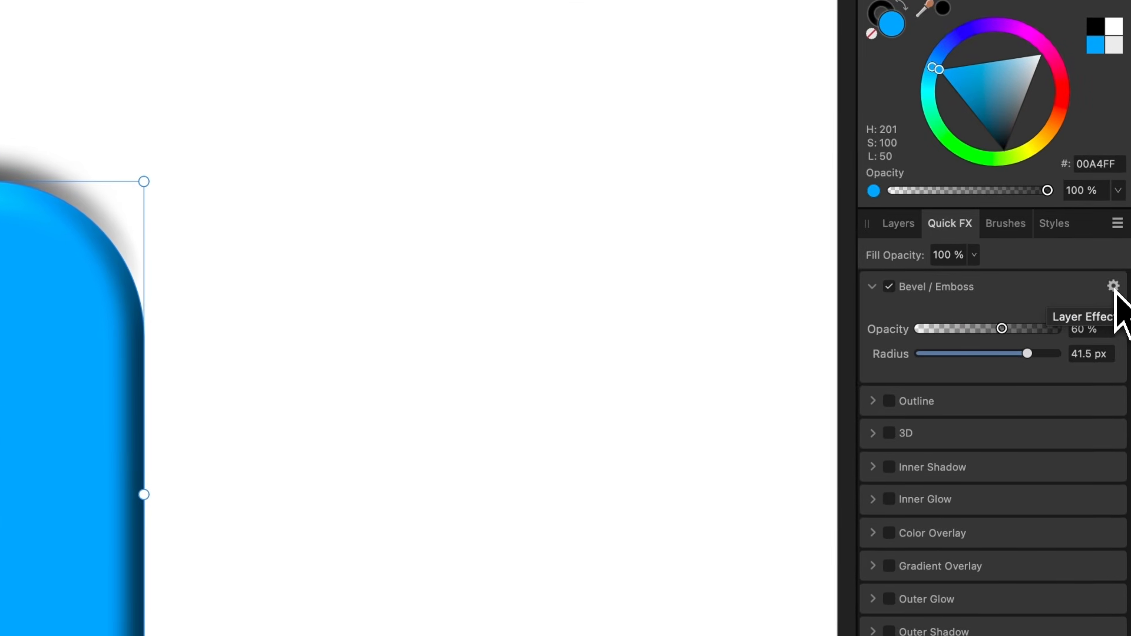
# In the detailed bevel settings, unlink depth from radius and set the depth to 38.3 px and the radius to 23 px
pyautogui.click(1115, 292)
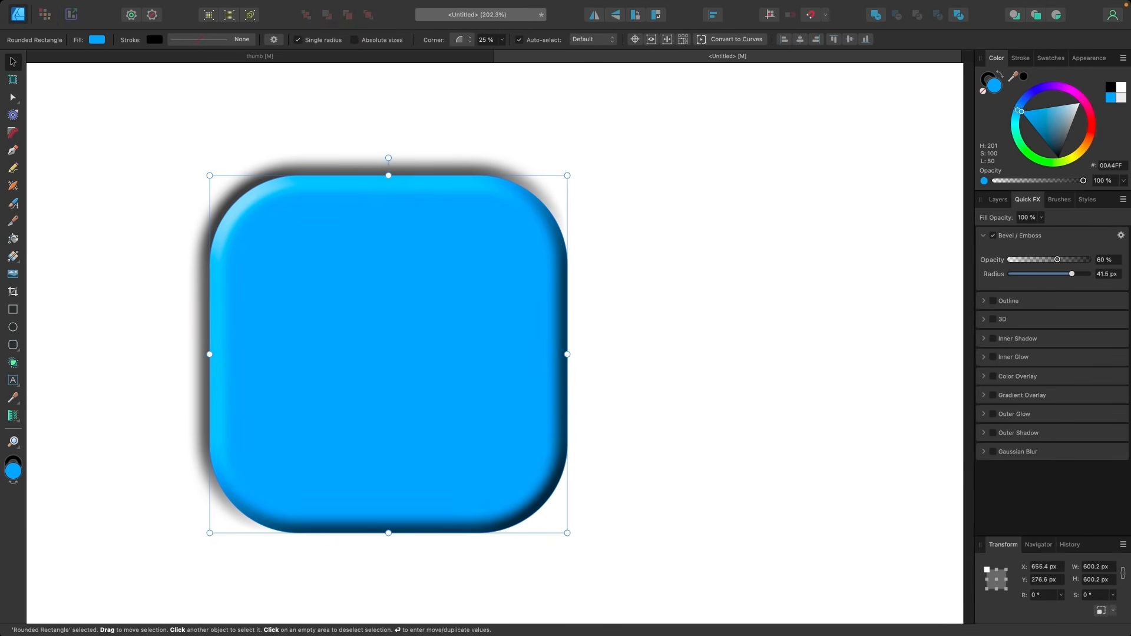
pyautogui.moveTo(1129, 97); pyautogui.dragTo(786, 193)
pyautogui.hscroll(2, 507, 291)
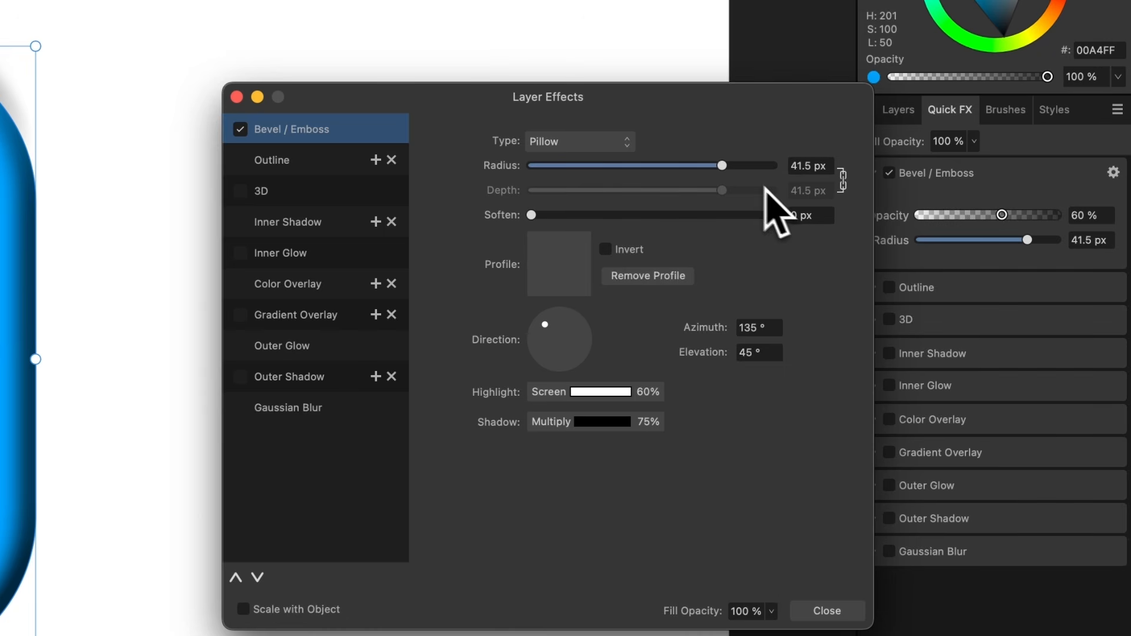
pyautogui.click(844, 181)
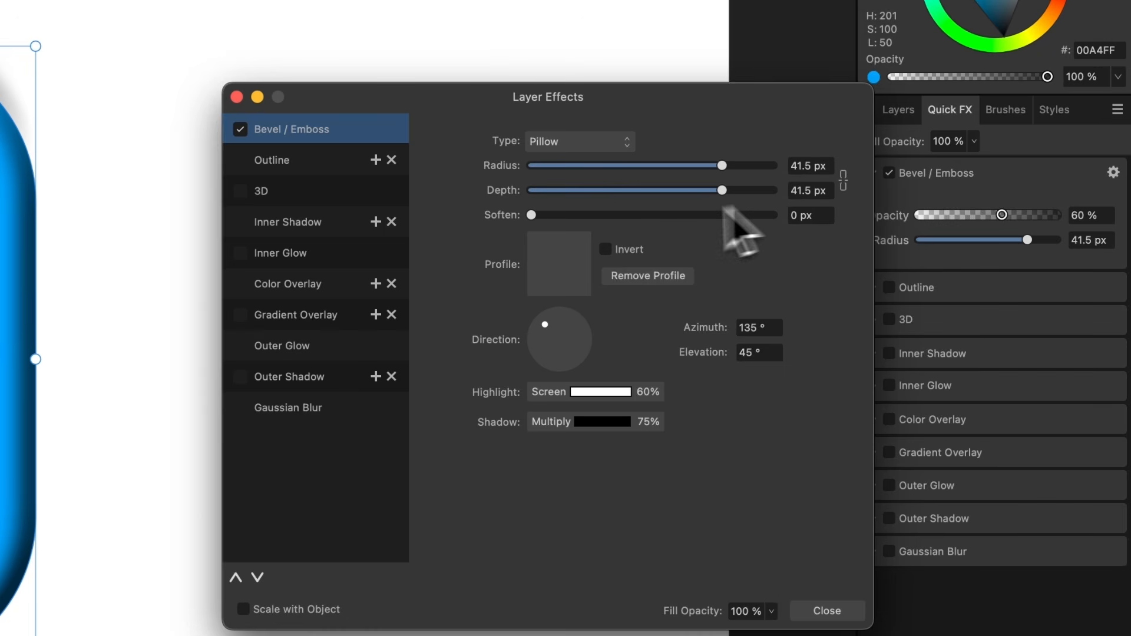
pyautogui.moveTo(723, 190); pyautogui.dragTo(757, 214)
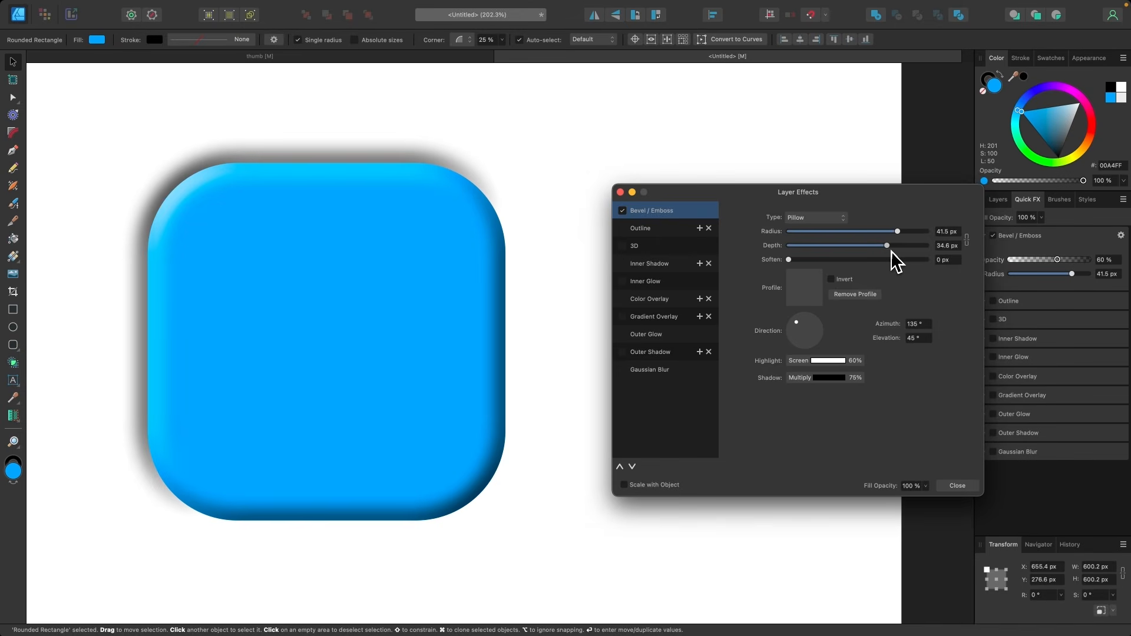
pyautogui.moveTo(899, 235); pyautogui.dragTo(872, 259)
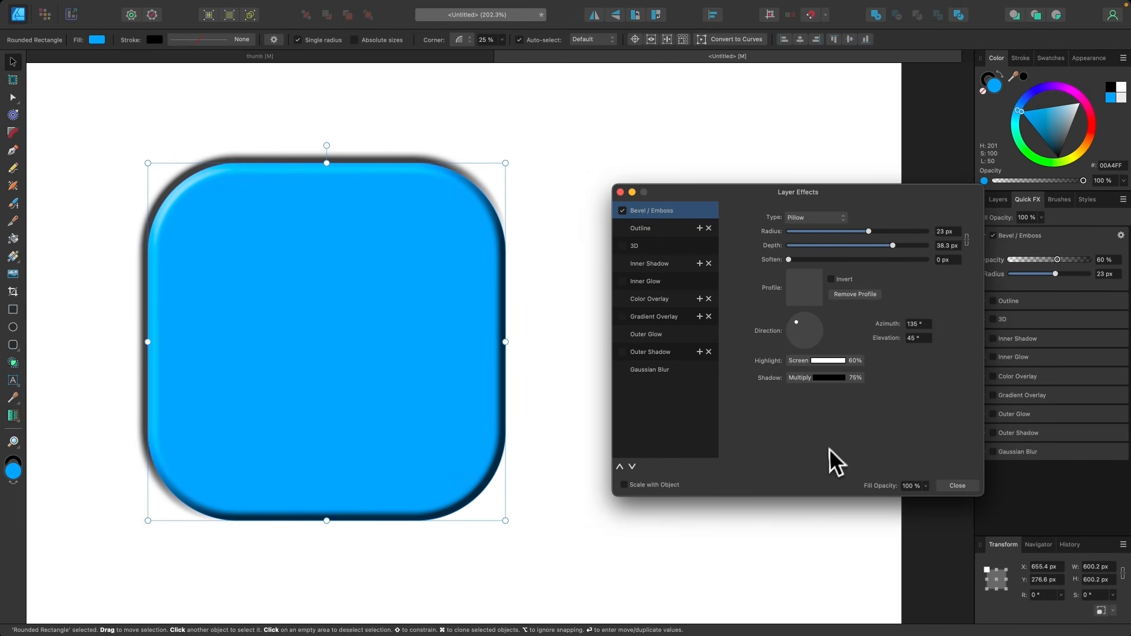
# Set the bevel's Soften to 2 px and its light direction to azimuth 145.7° and elevation 47°
pyautogui.moveTo(791, 263); pyautogui.dragTo(920, 263)
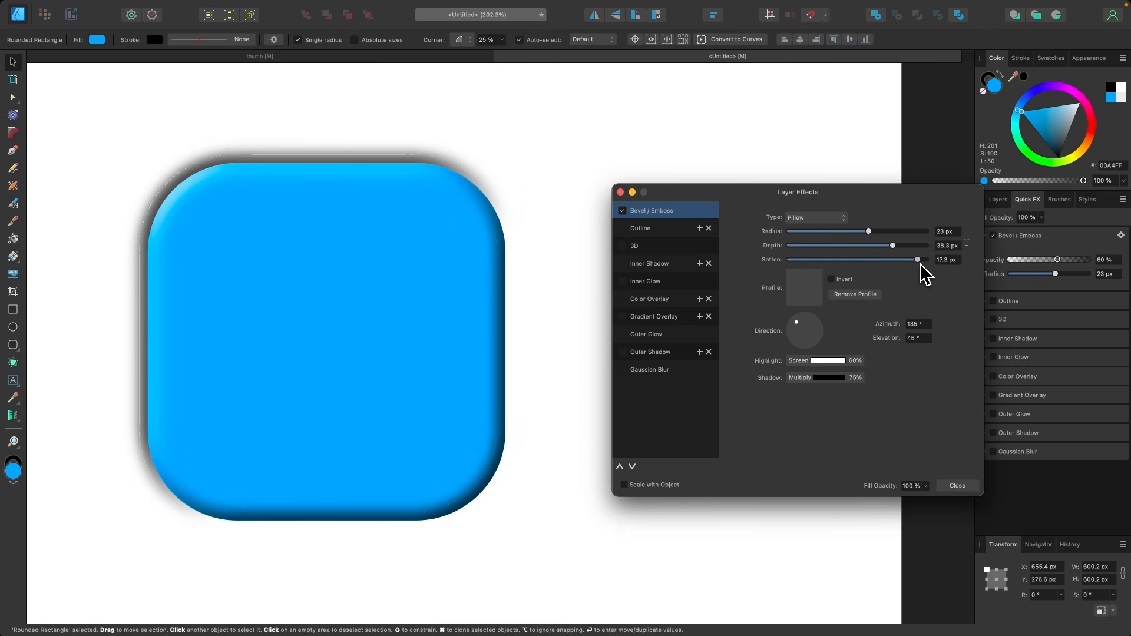
pyautogui.press('super+z')
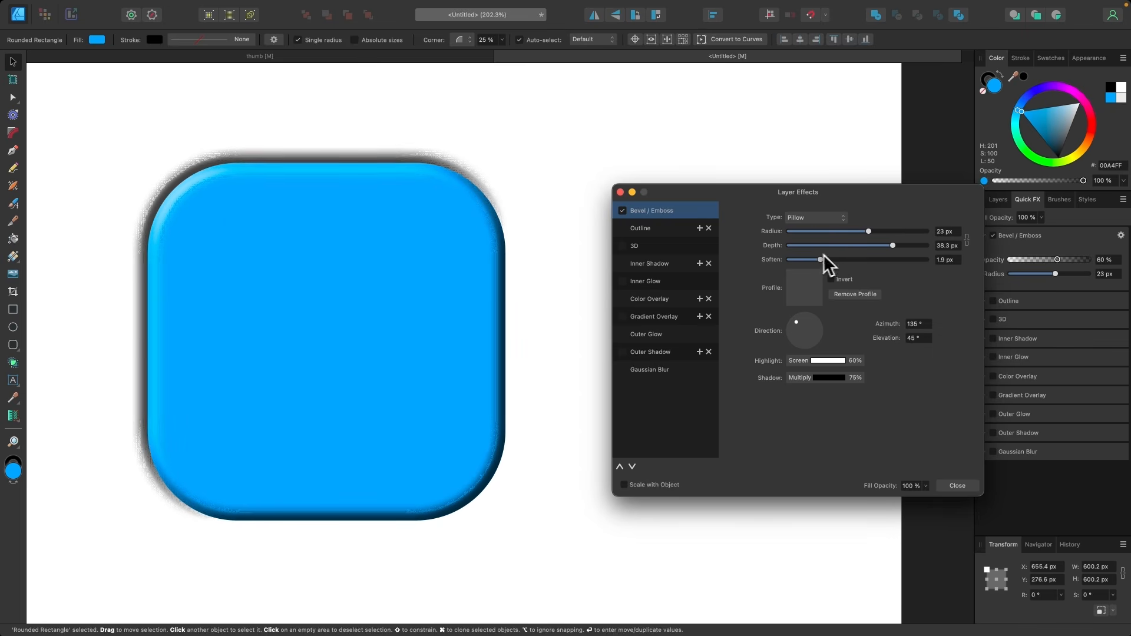
pyautogui.click(823, 259)
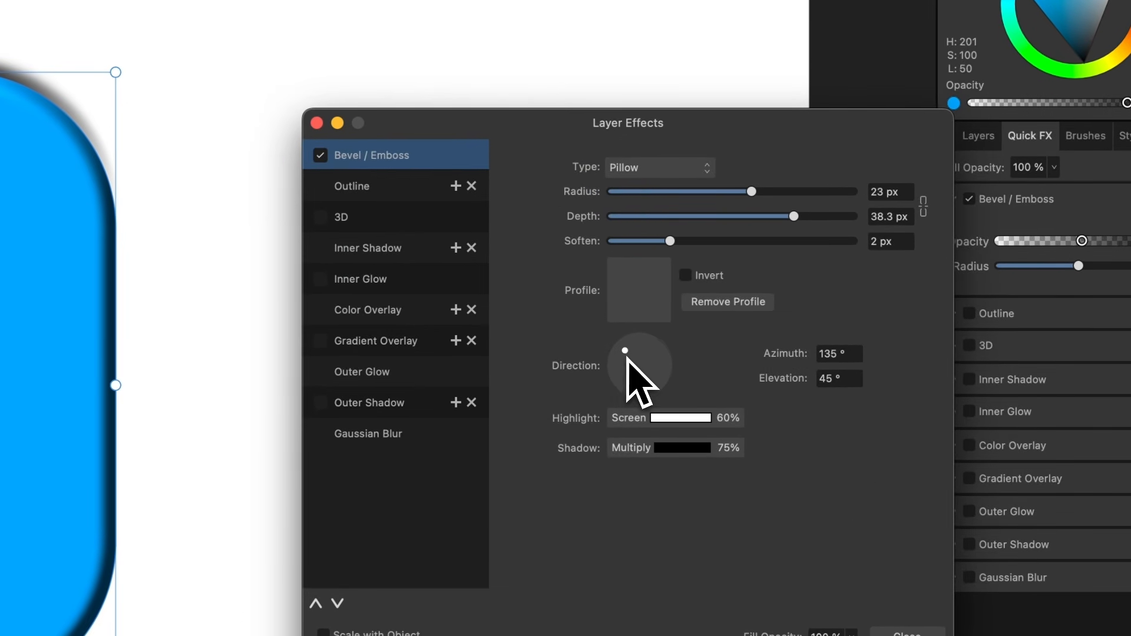
pyautogui.moveTo(626, 351); pyautogui.dragTo(636, 348)
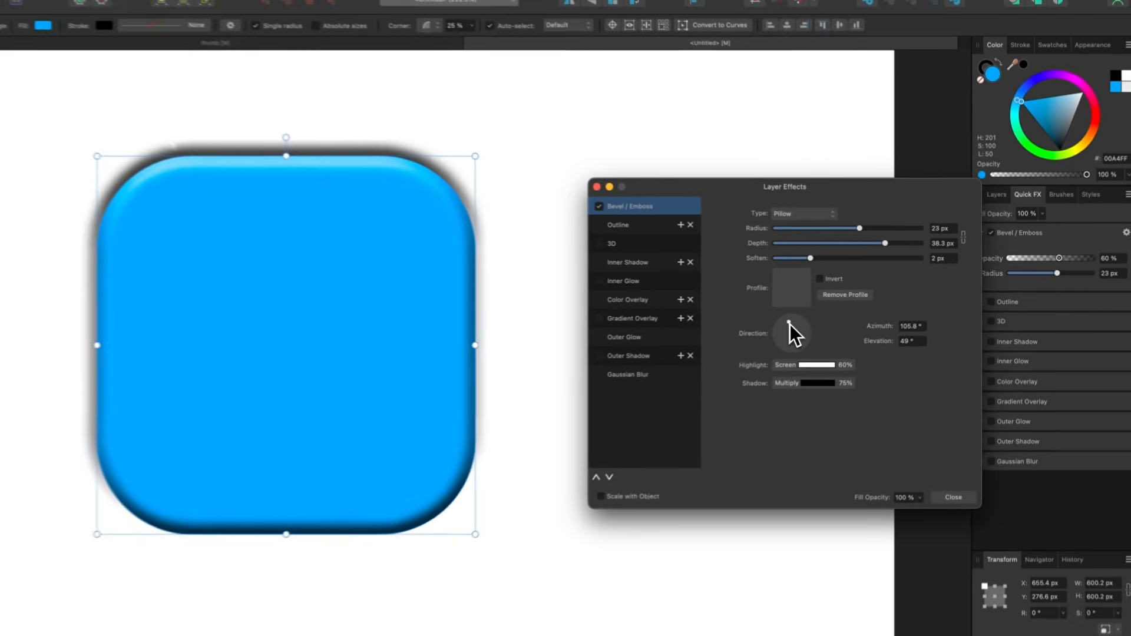
pyautogui.moveTo(789, 324)
pyautogui.mouseDown()
pyautogui.moveTo(802, 333)
pyautogui.moveTo(788, 345)
pyautogui.moveTo(776, 326)
pyautogui.moveTo(817, 312)
pyautogui.moveTo(798, 335)
pyautogui.moveTo(796, 324)
pyautogui.mouseUp()
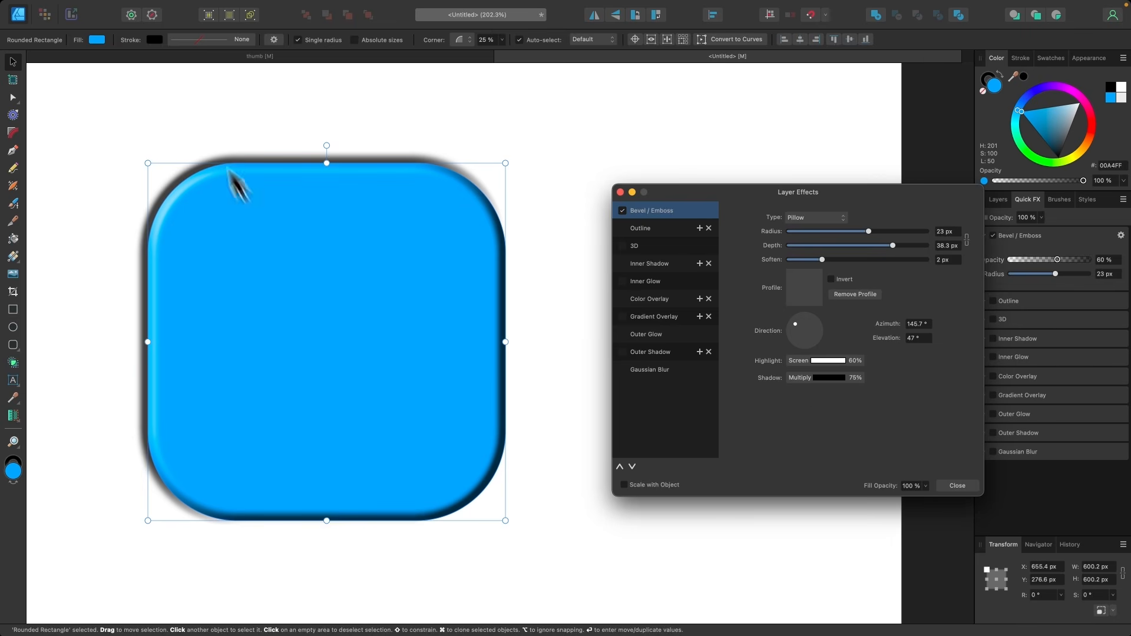
# Try out other colours for the bevel's highlight in the HSL Colour Wheel, ending on white FFFFFF
pyautogui.click(832, 365)
pyautogui.click(848, 399)
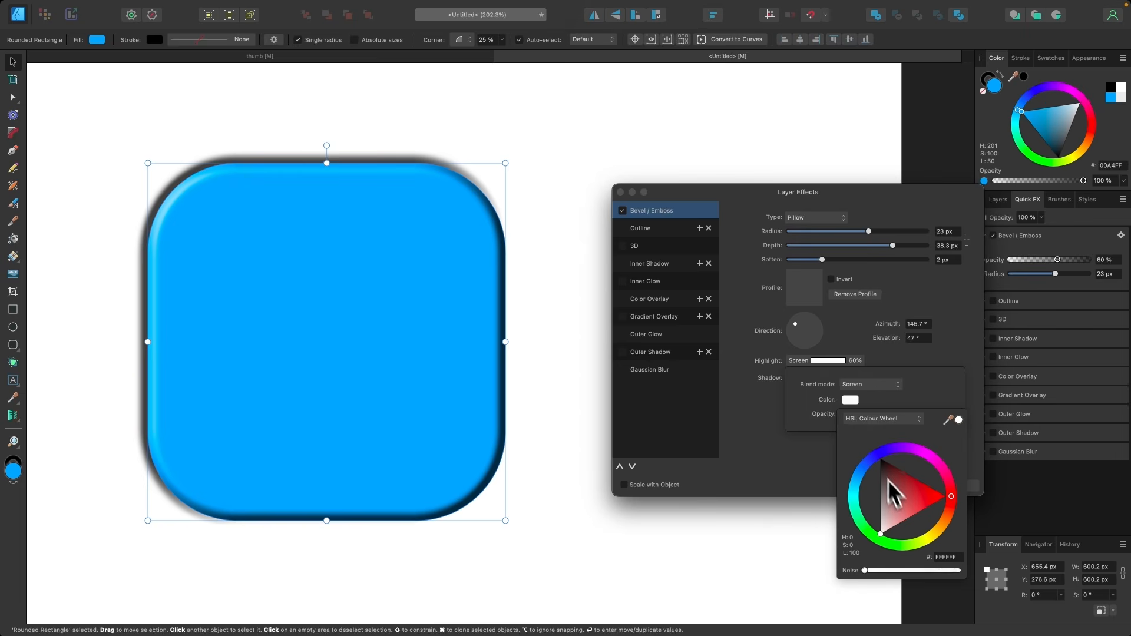
pyautogui.click(924, 509)
pyautogui.moveTo(920, 523); pyautogui.dragTo(853, 564)
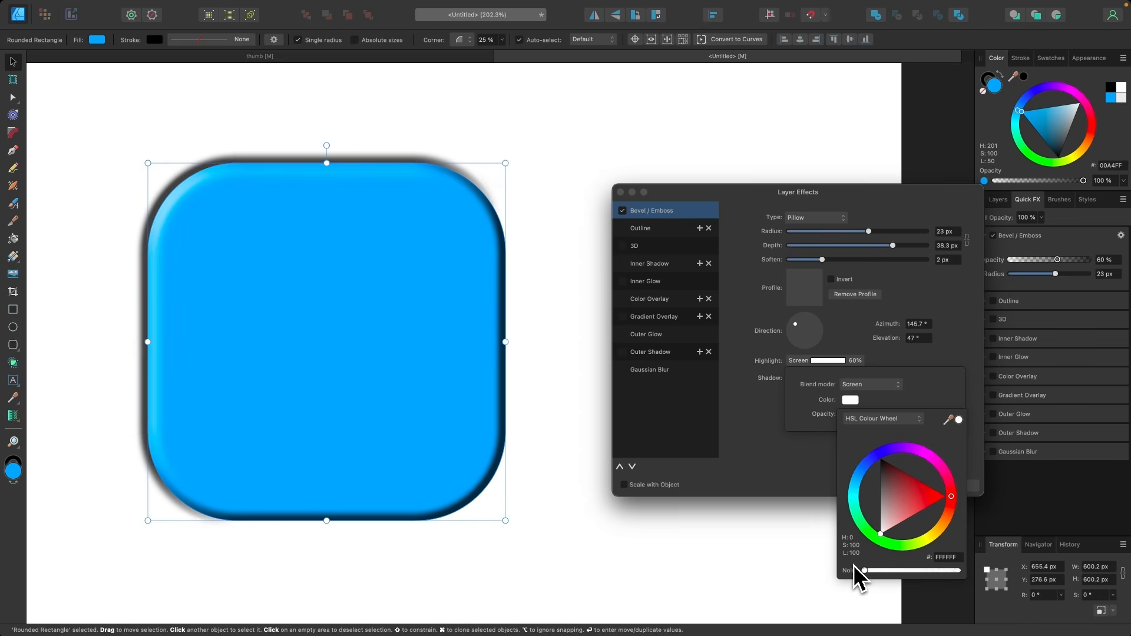
pyautogui.click(760, 448)
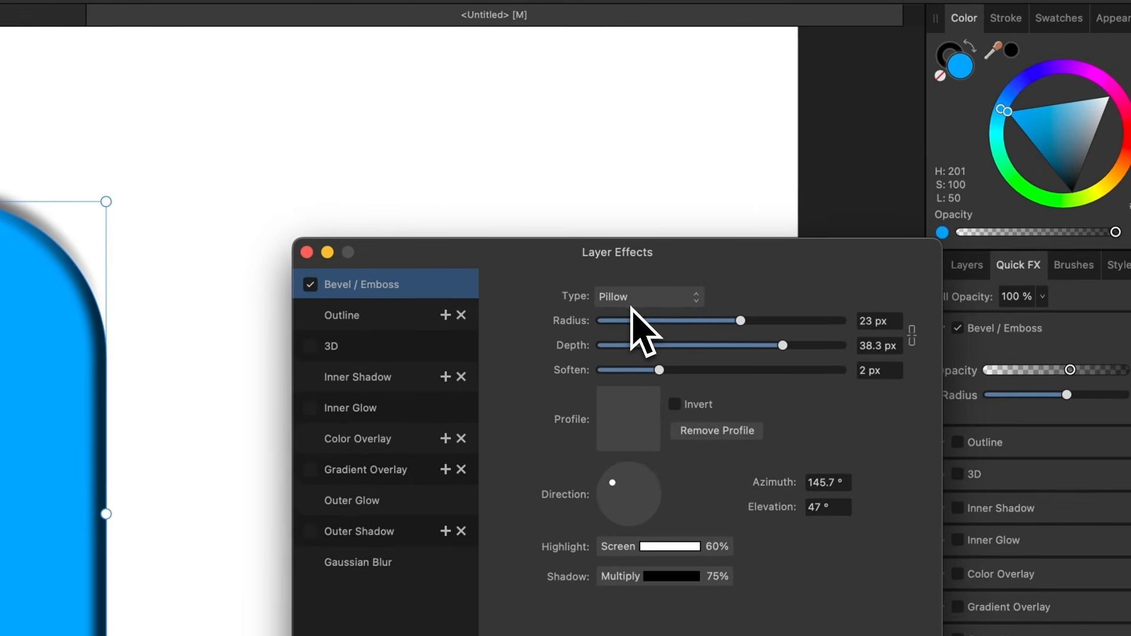
# Compare the Emboss, Outer and Inner bevel types on the rounded rectangle, ending with Pillow
pyautogui.click(806, 222)
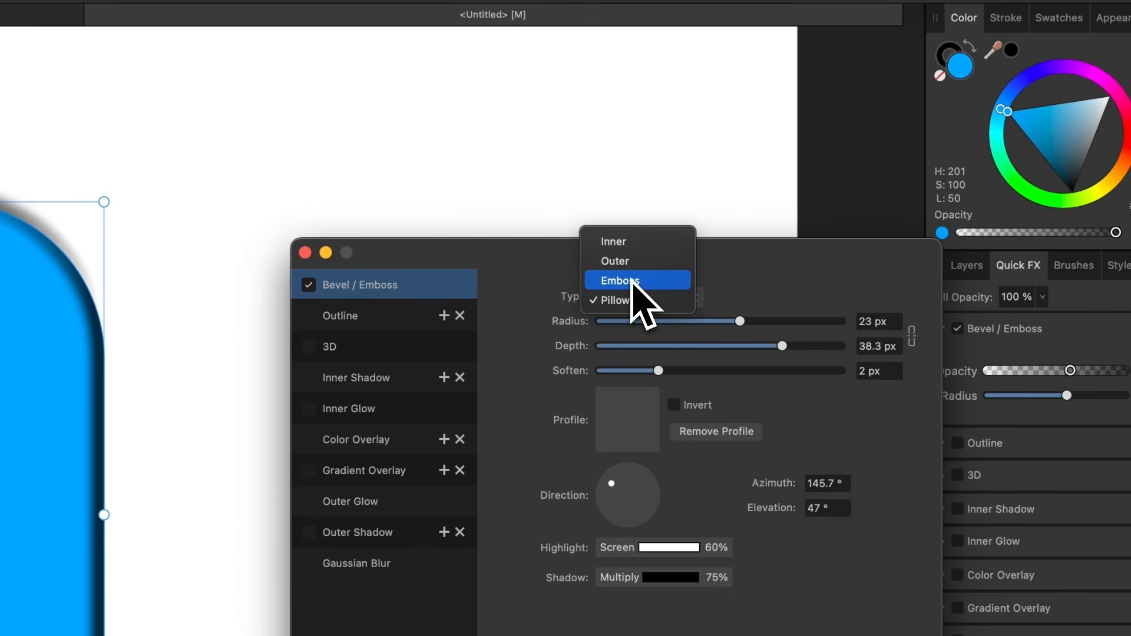
pyautogui.click(634, 280)
pyautogui.click(643, 298)
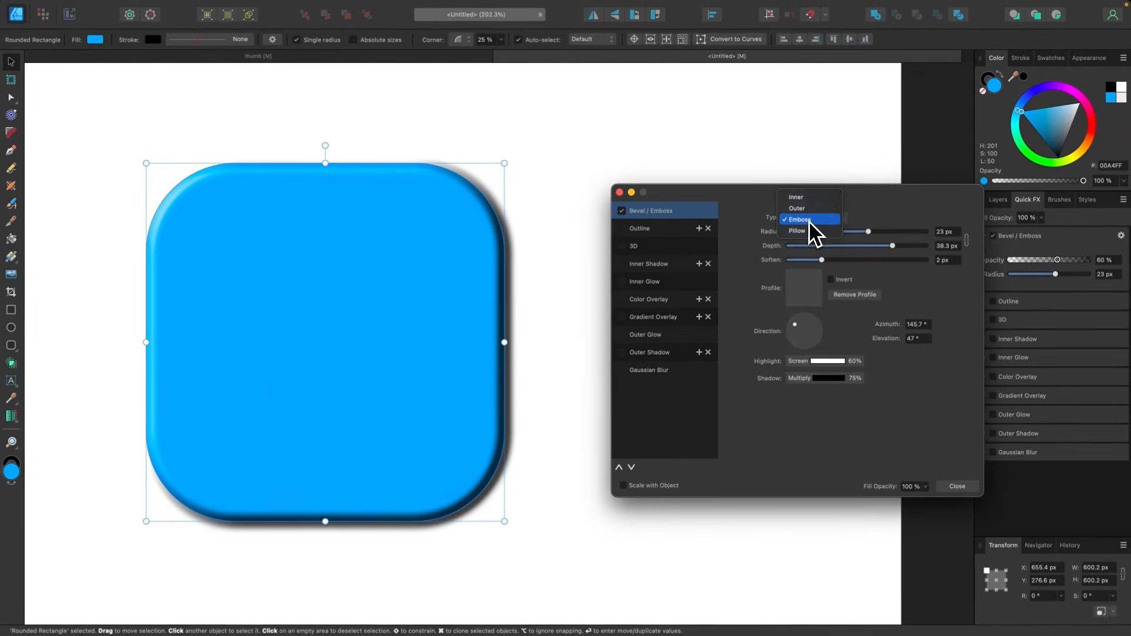
pyautogui.click(801, 209)
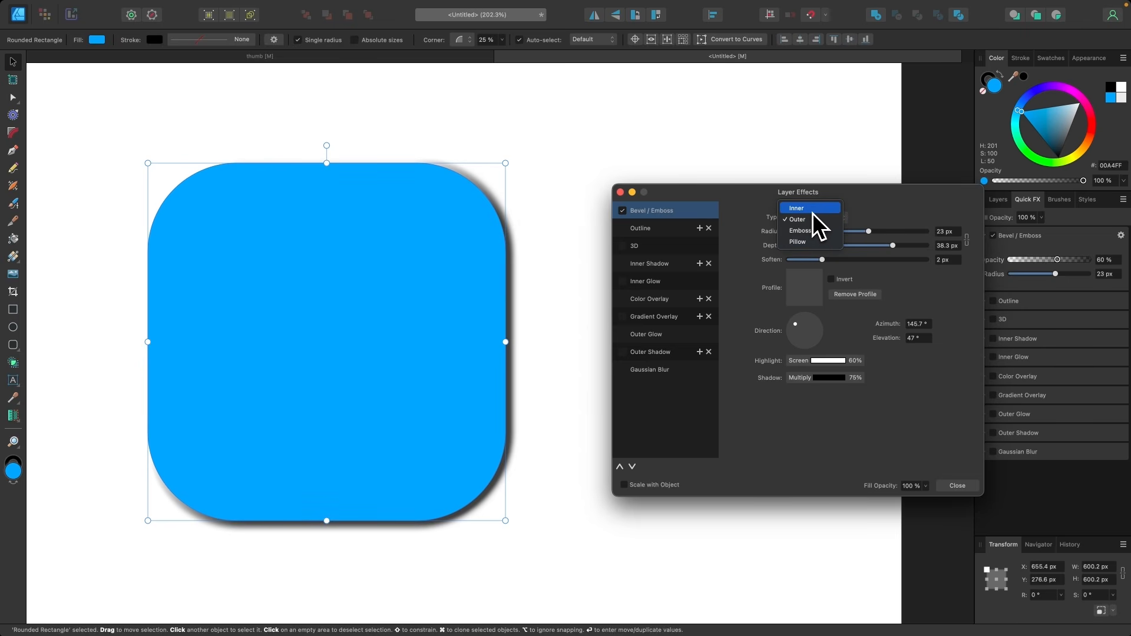
pyautogui.click(811, 212)
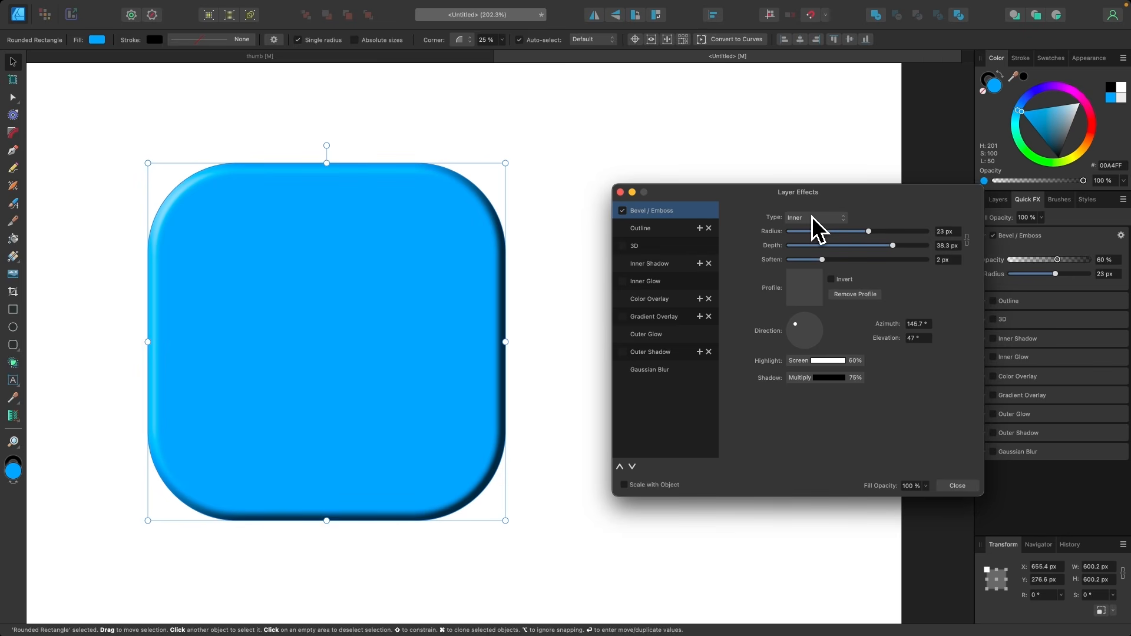
pyautogui.click(812, 217)
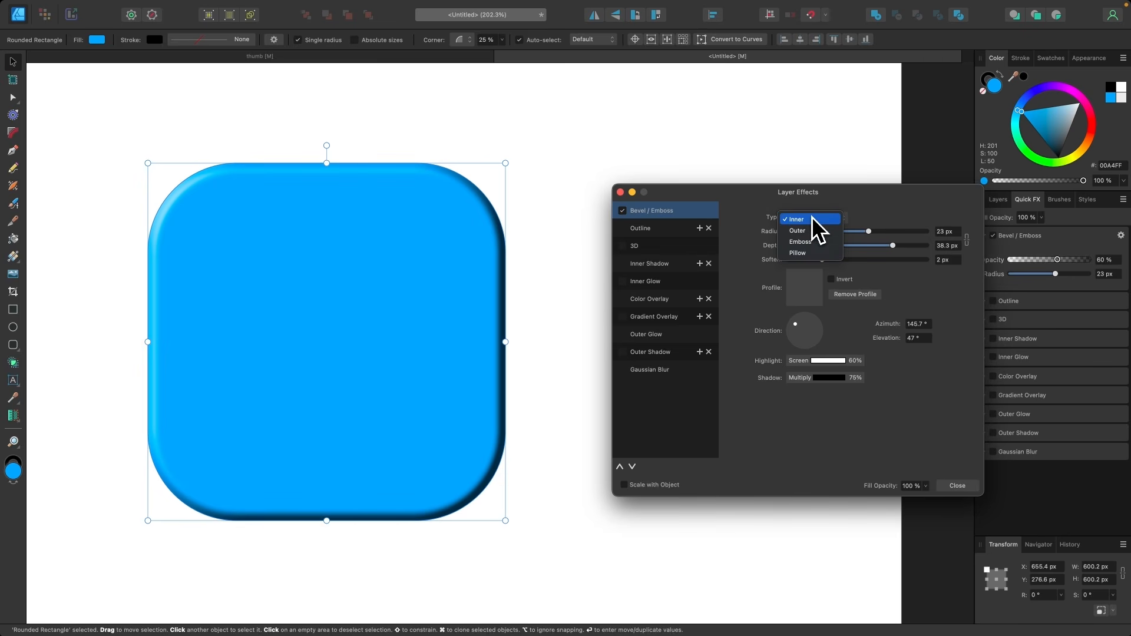
pyautogui.click(801, 253)
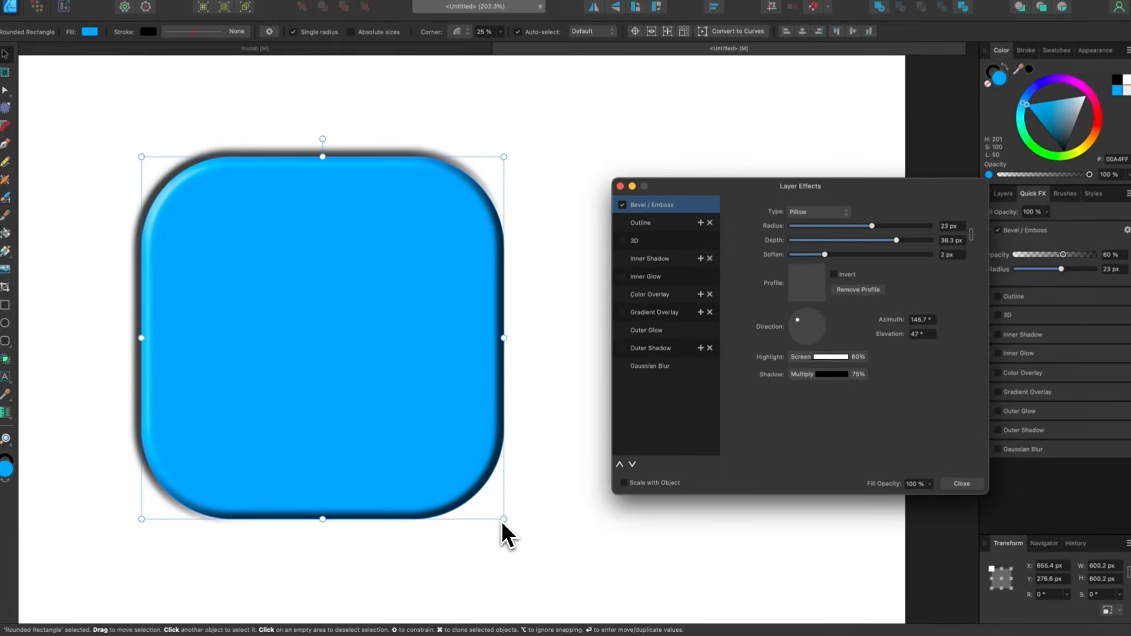
# Shrink the rounded rectangle proportionally to about 103 px square from its lower corner
pyautogui.moveTo(416, 434); pyautogui.dragTo(415, 421)
pyautogui.moveTo(504, 512); pyautogui.dragTo(222, 217)
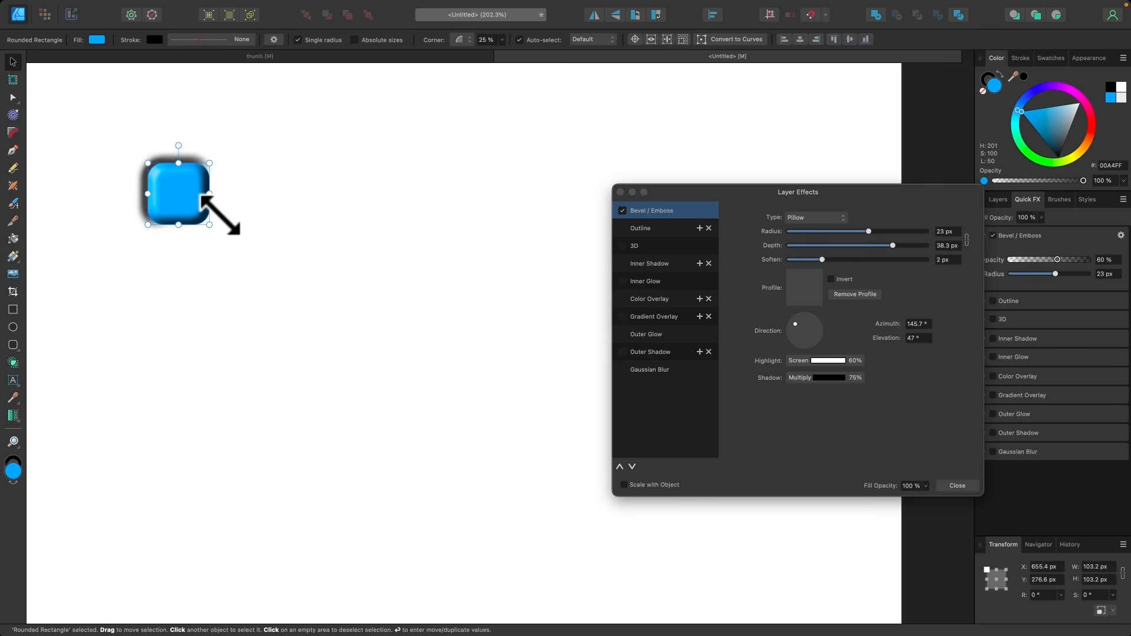
# Enlarge the rounded rectangle to about 525 px square, and with Scale with Object enabled, to about 636 px square
pyautogui.moveTo(211, 226); pyautogui.dragTo(463, 474)
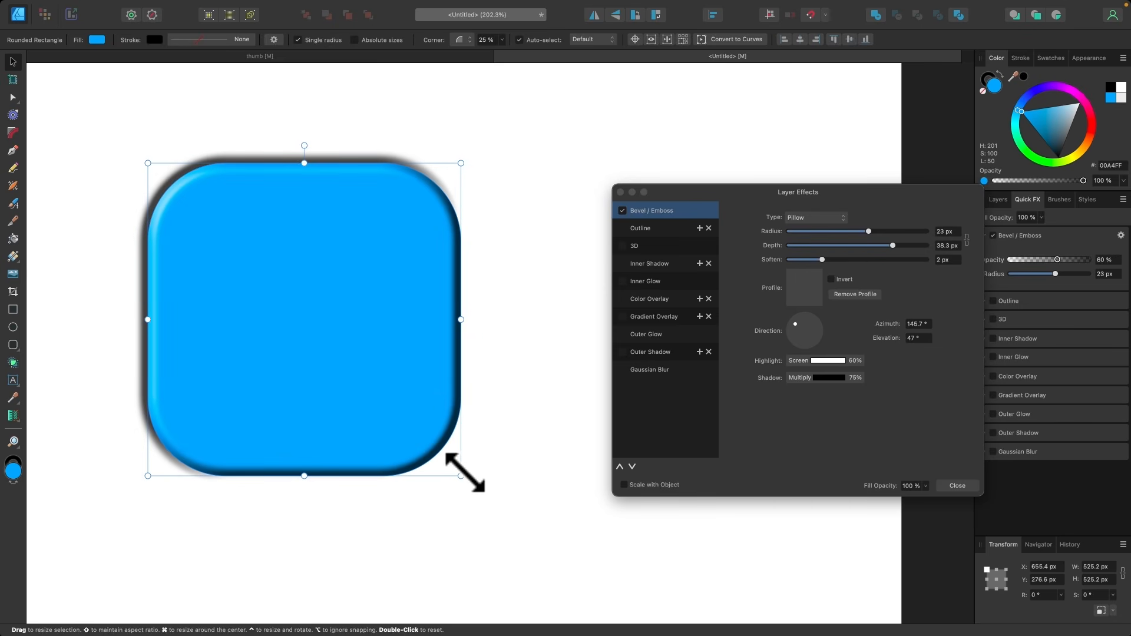
pyautogui.click(627, 488)
pyautogui.moveTo(462, 477); pyautogui.dragTo(571, 515)
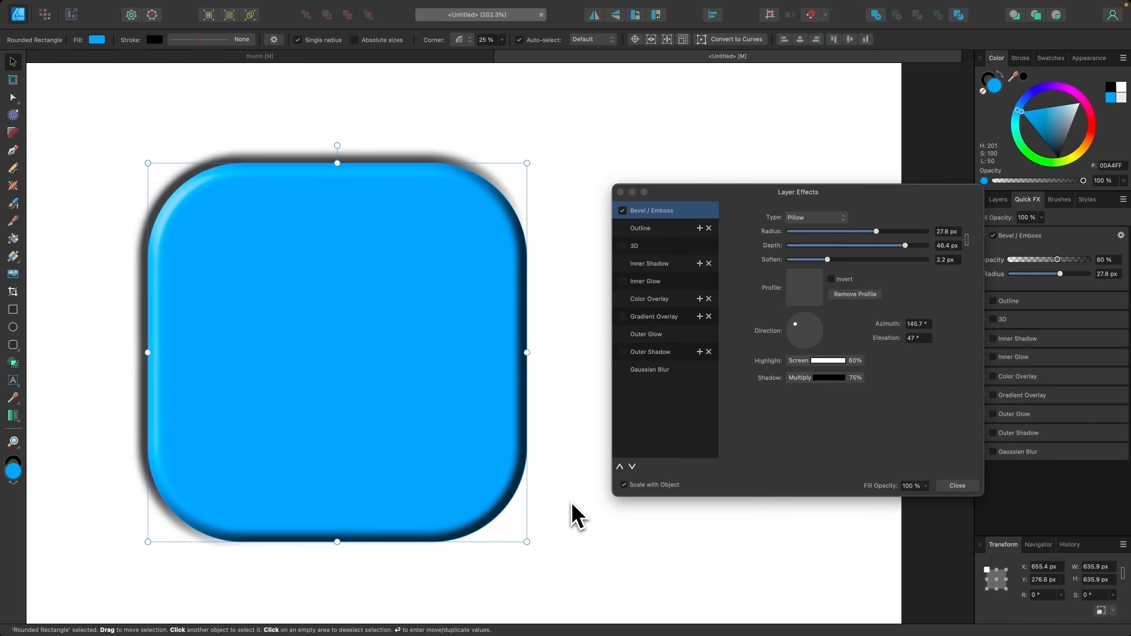
# Disable Scale with Object, close the layer effects settings, and shrink the rounded rectangle to about 378 px square
pyautogui.click(625, 485)
pyautogui.click(957, 486)
pyautogui.hscroll(-3, 712, 379)
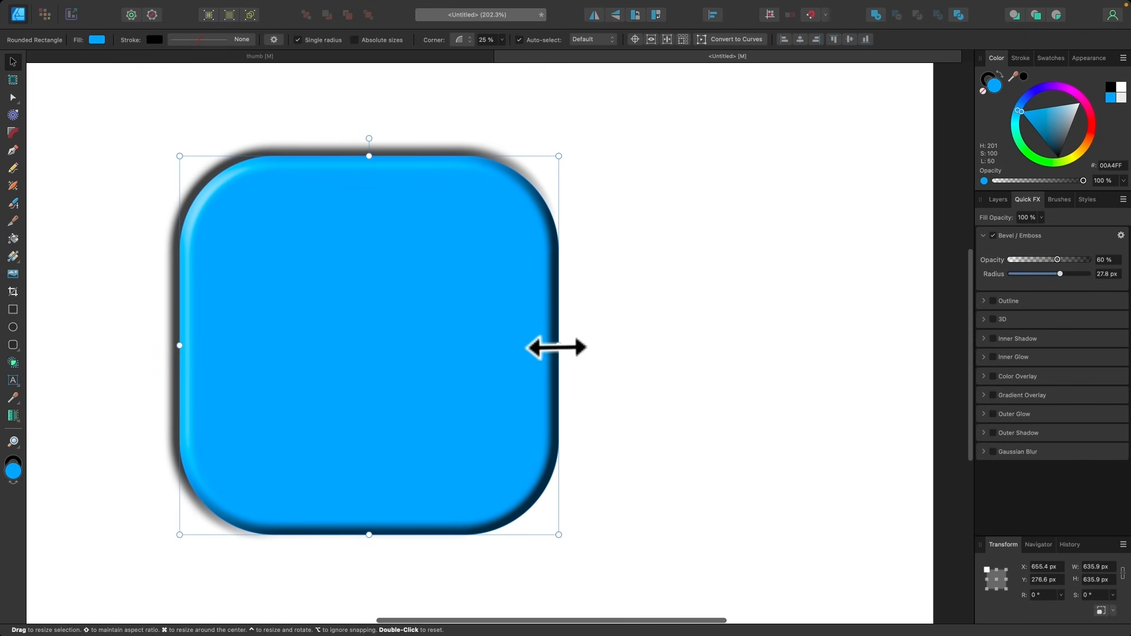
pyautogui.moveTo(557, 347); pyautogui.dragTo(321, 323)
# Show the layer list, copy the bevelled rounded rectangle and clear the selection
pyautogui.click(1004, 201)
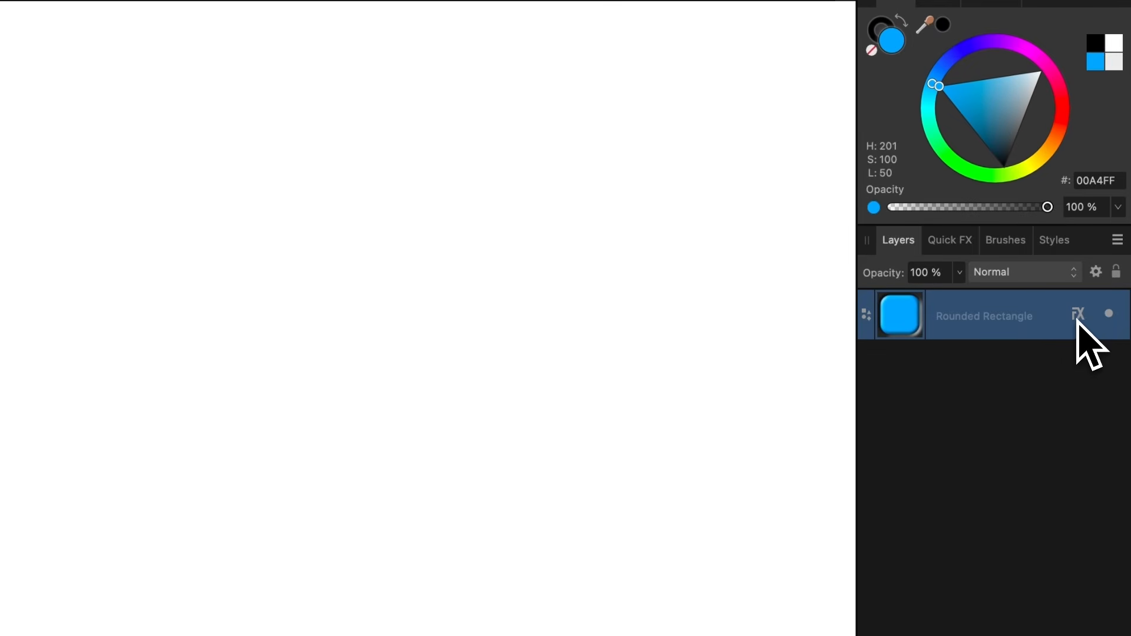
pyautogui.rightClick(266, 319)
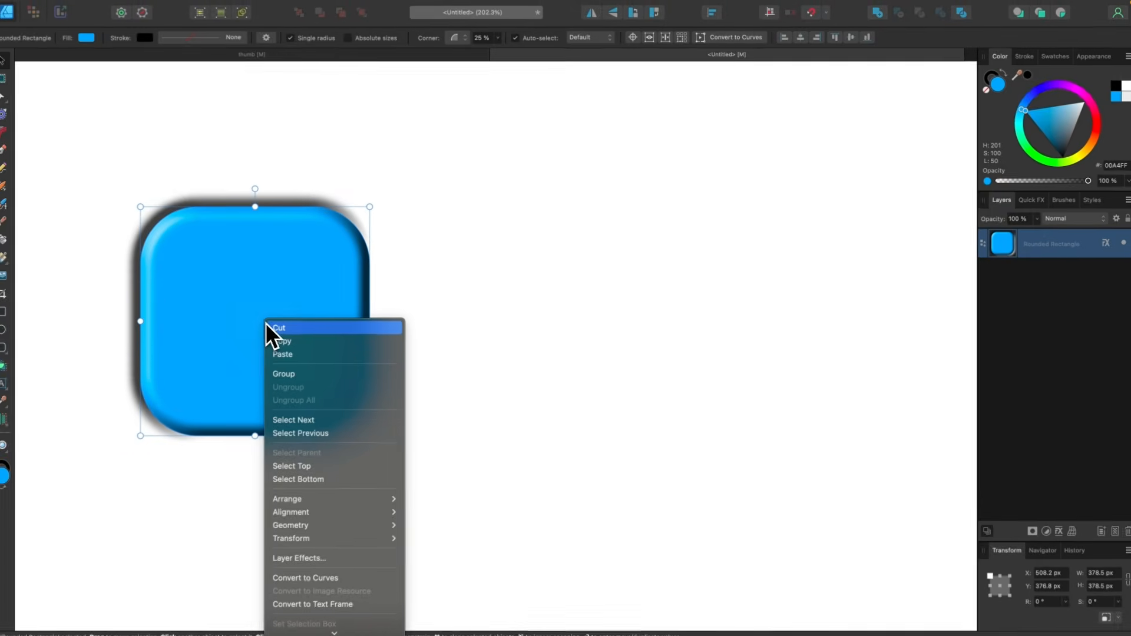
pyautogui.click(288, 338)
pyautogui.click(734, 325)
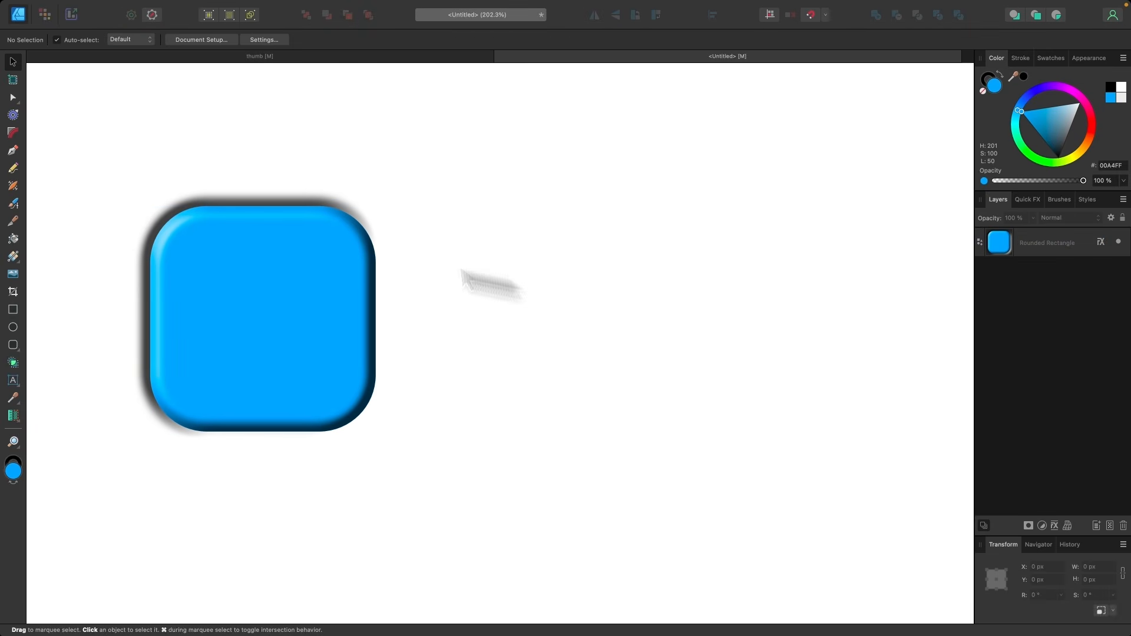
# Draw an ellipse about 402 by 534 px beside the rounded rectangle and fill it with orange-red FF5100
pyautogui.click(13, 327)
pyautogui.moveTo(486, 182); pyautogui.dragTo(726, 500)
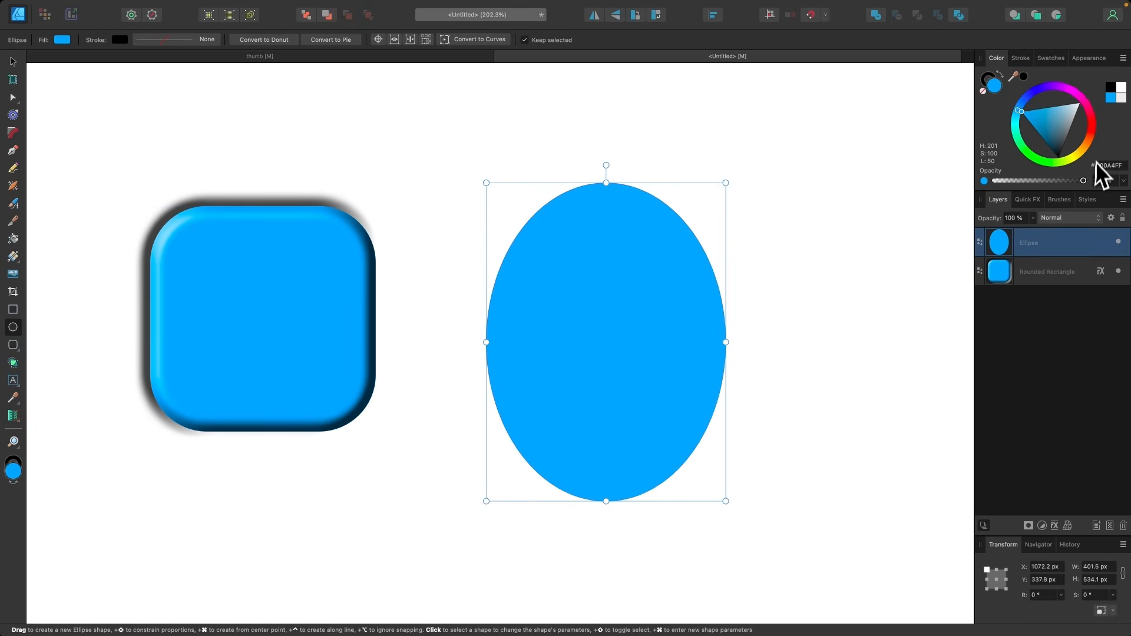
pyautogui.click(1084, 147)
pyautogui.moveTo(1088, 150); pyautogui.dragTo(1093, 139)
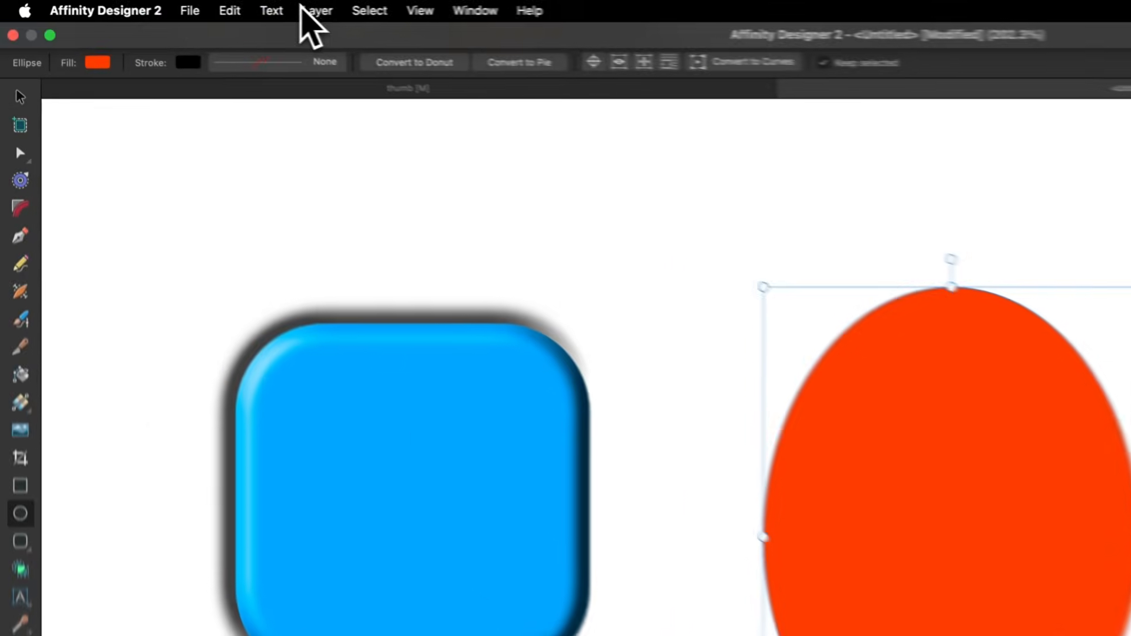
# Paste only the copied layer effects onto the ellipse, and delete the ellipse
pyautogui.click(259, 12)
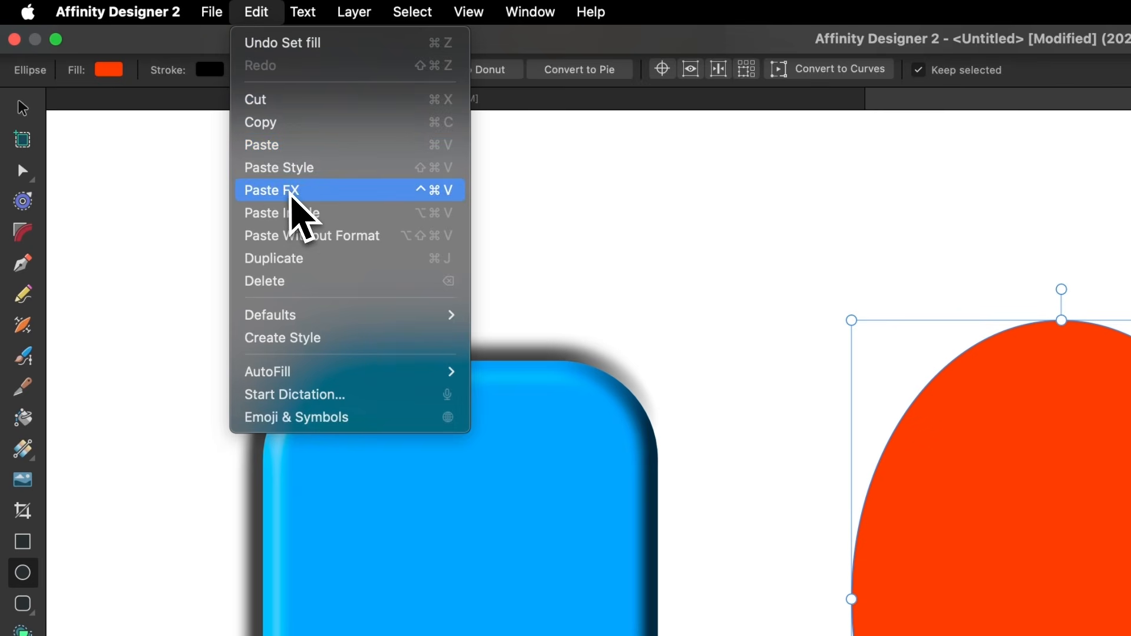
pyautogui.click(298, 190)
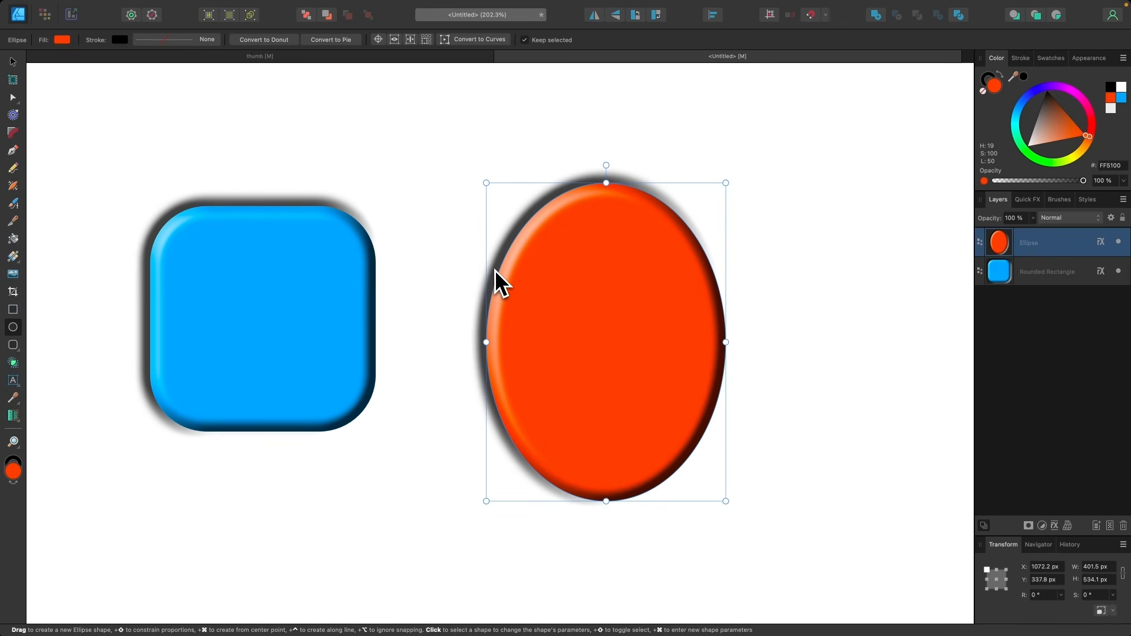
pyautogui.press('Delete')
# Move the rounded rectangle toward the middle of the page and toggle its Bevel / Emboss effect, leaving it disabled
pyautogui.press('v')
pyautogui.moveTo(344, 316); pyautogui.dragTo(453, 336)
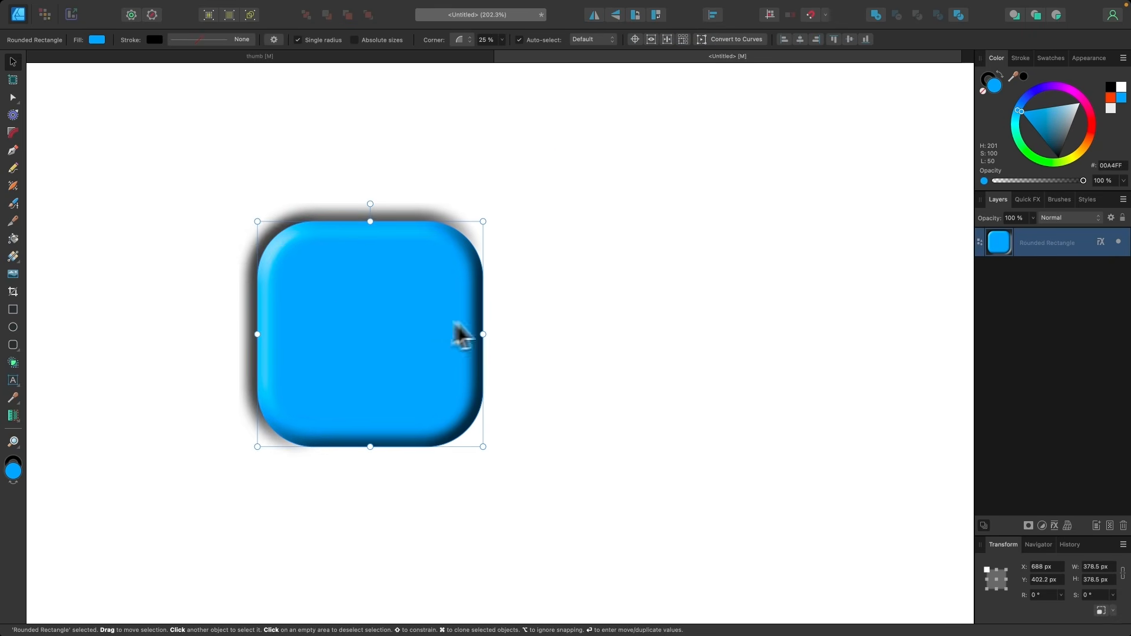
pyautogui.click(1032, 201)
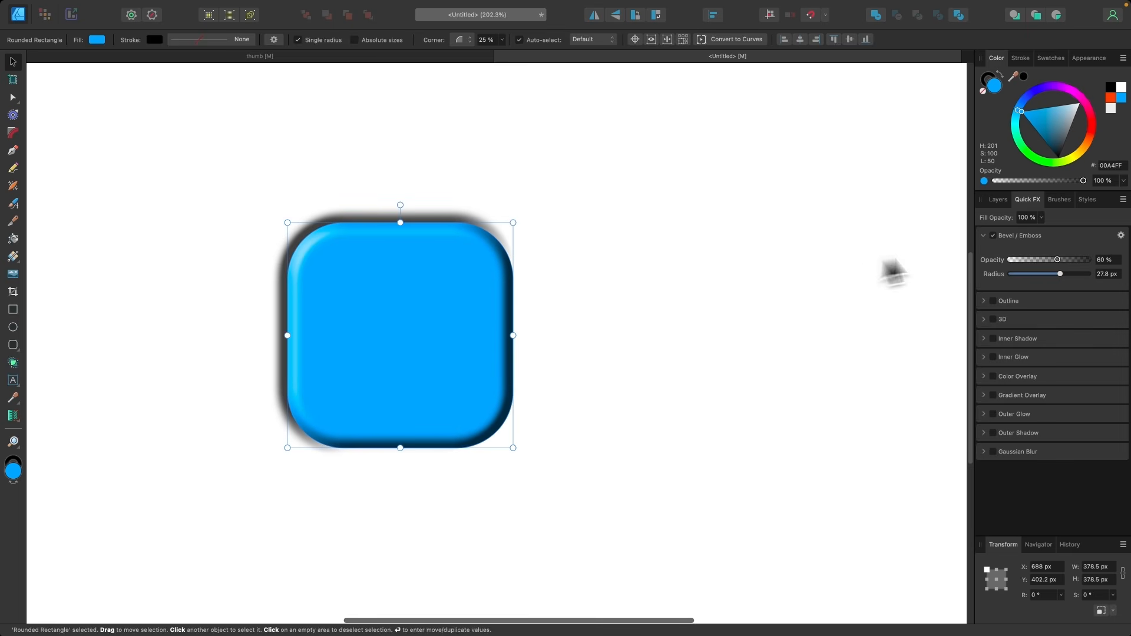
pyautogui.click(994, 236)
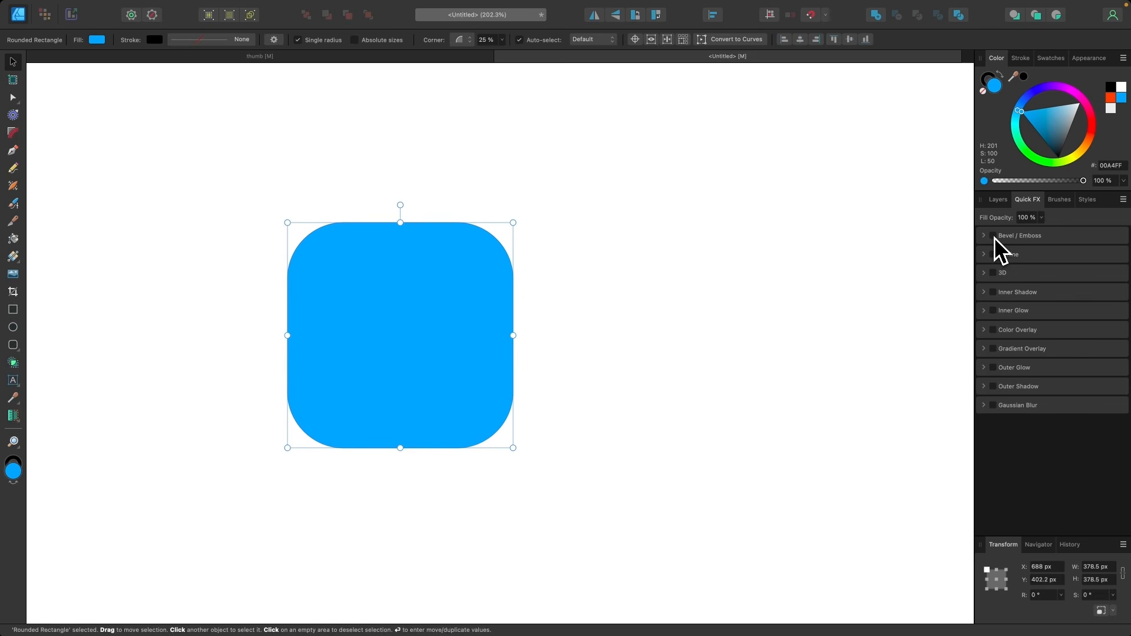
pyautogui.click(994, 236)
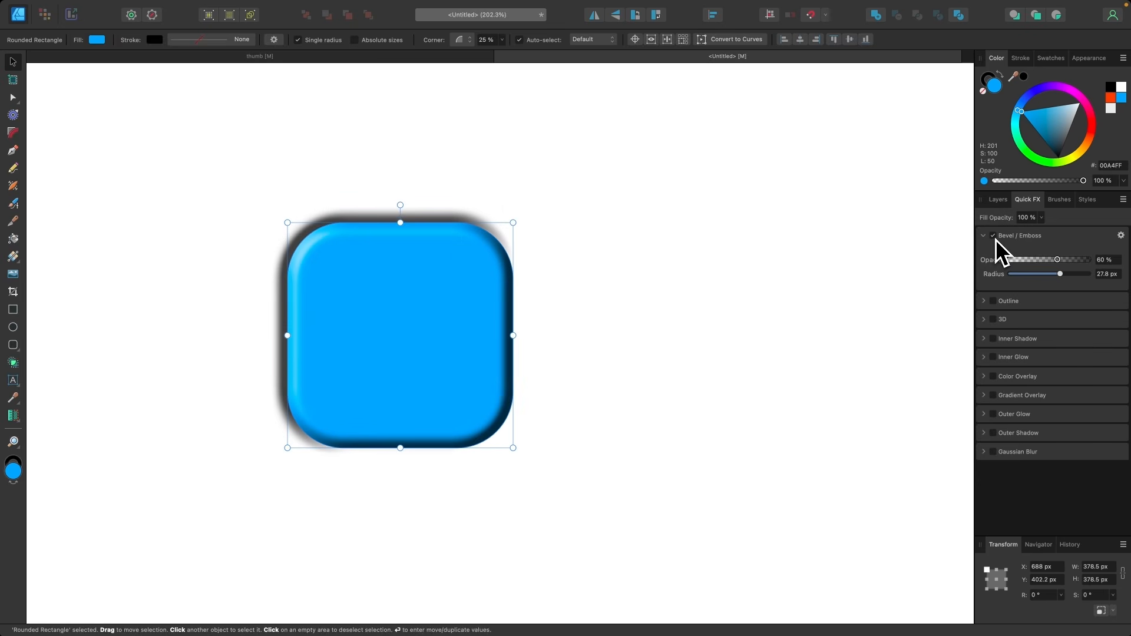
pyautogui.click(994, 236)
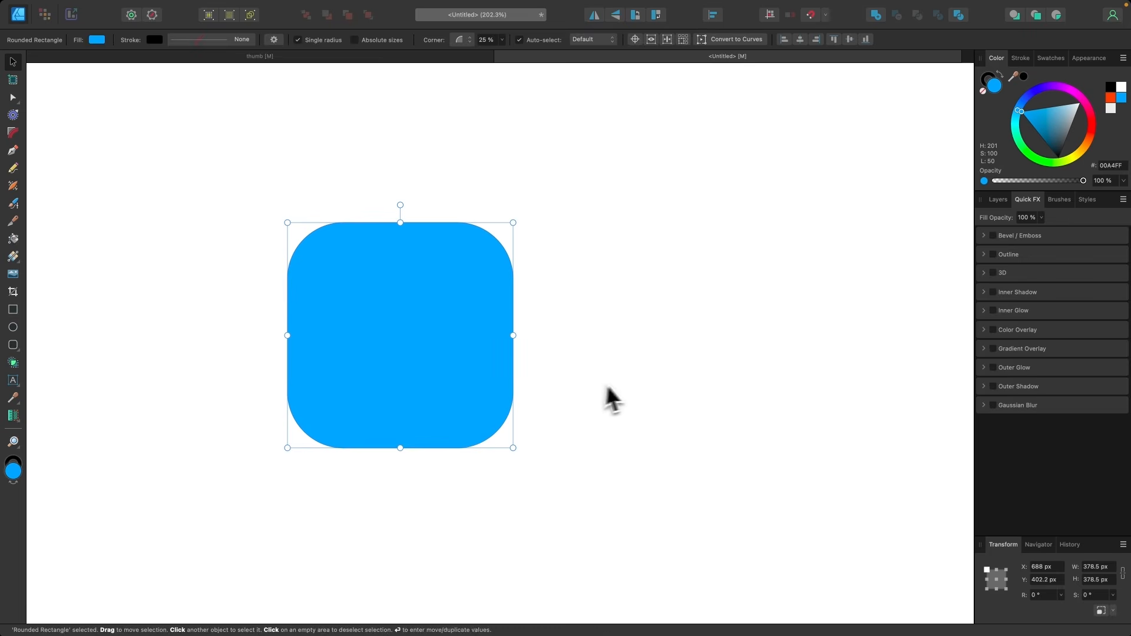
# Clear the rounded rectangle from the page and add the artistic text "Sample Text" at about 209 pt
pyautogui.press('super+0')
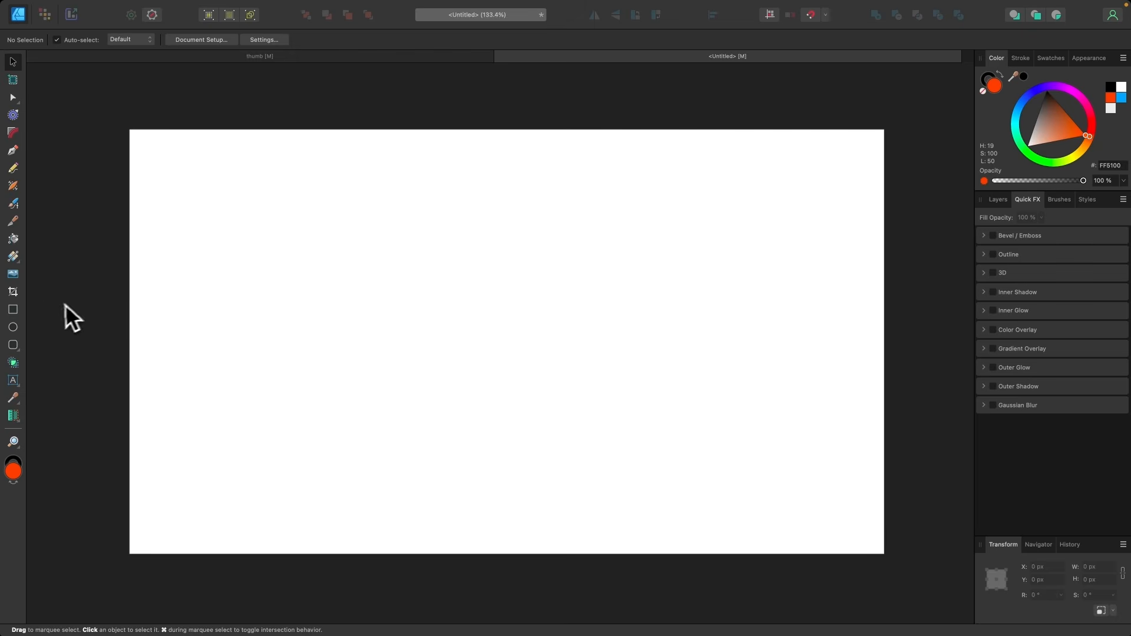
pyautogui.click(16, 380)
pyautogui.moveTo(315, 288)
pyautogui.mouseDown()
pyautogui.moveTo(384, 344)
pyautogui.moveTo(361, 321)
pyautogui.moveTo(422, 346)
pyautogui.mouseUp()
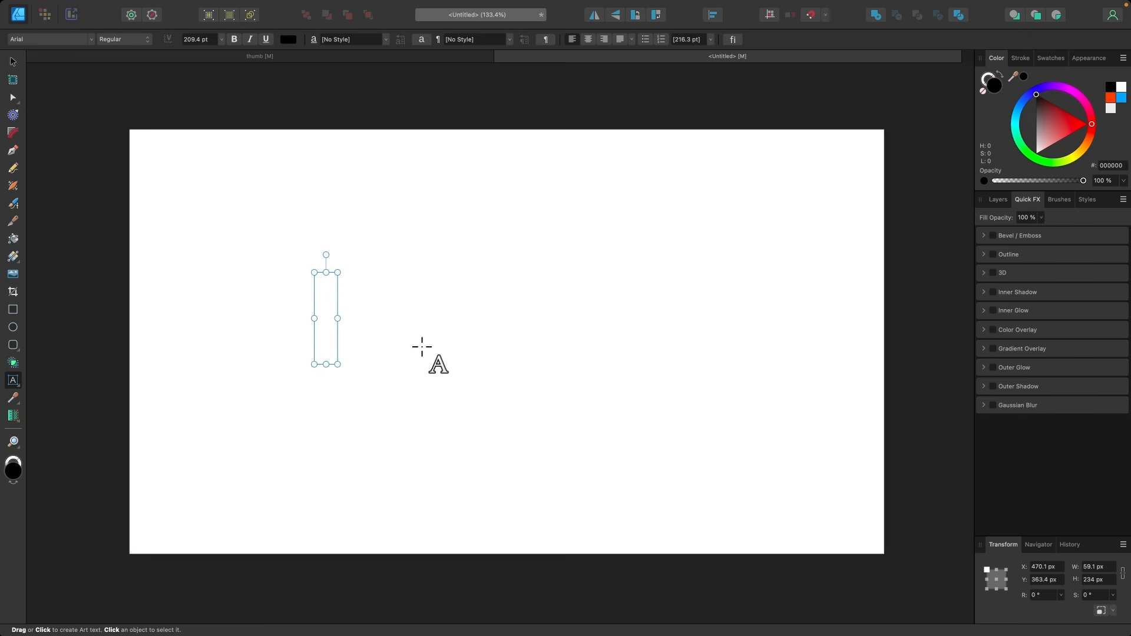
pyautogui.write('Sample ')
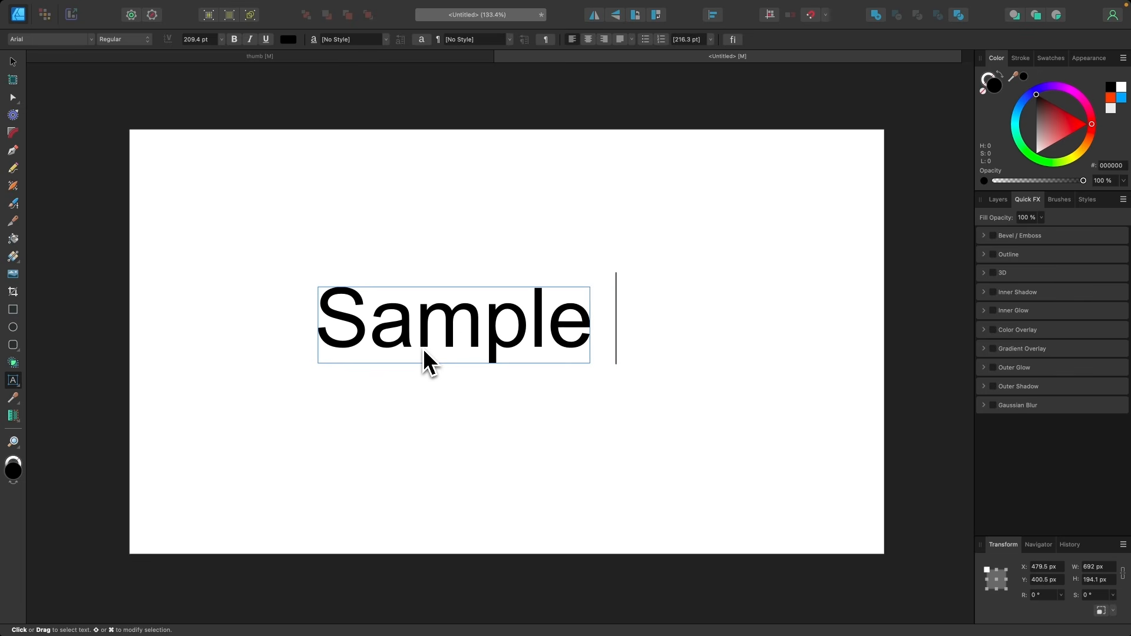
pyautogui.write('Text')
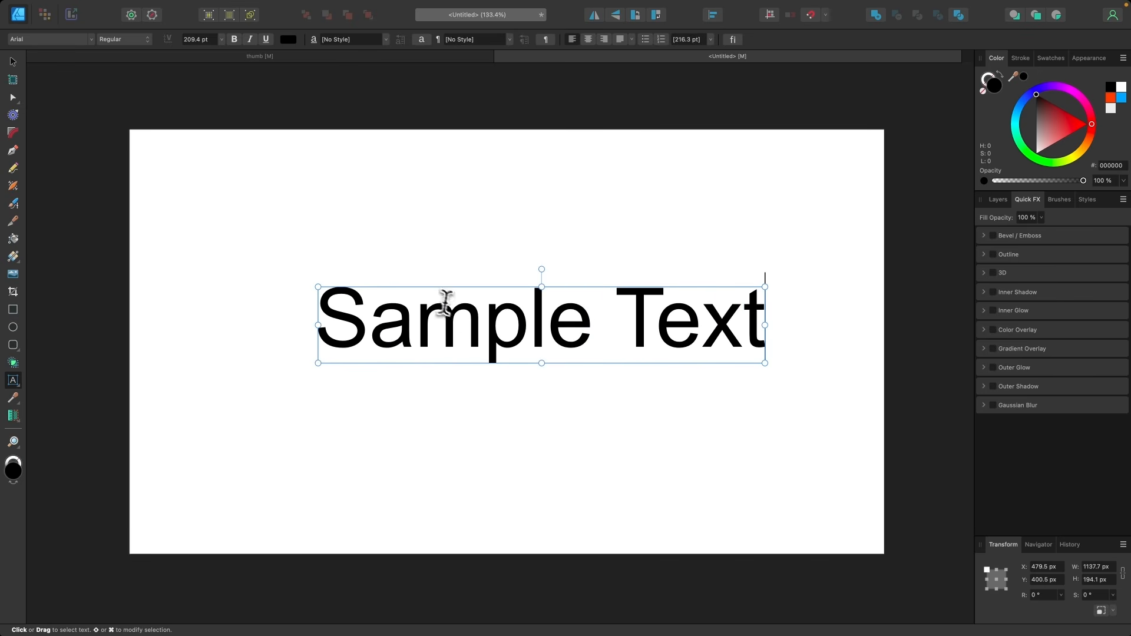
# Change the font of the whole "Sample Text" line to League Gothic
pyautogui.doubleClick(449, 304)
pyautogui.tripleClick(449, 304)
pyautogui.click(92, 39)
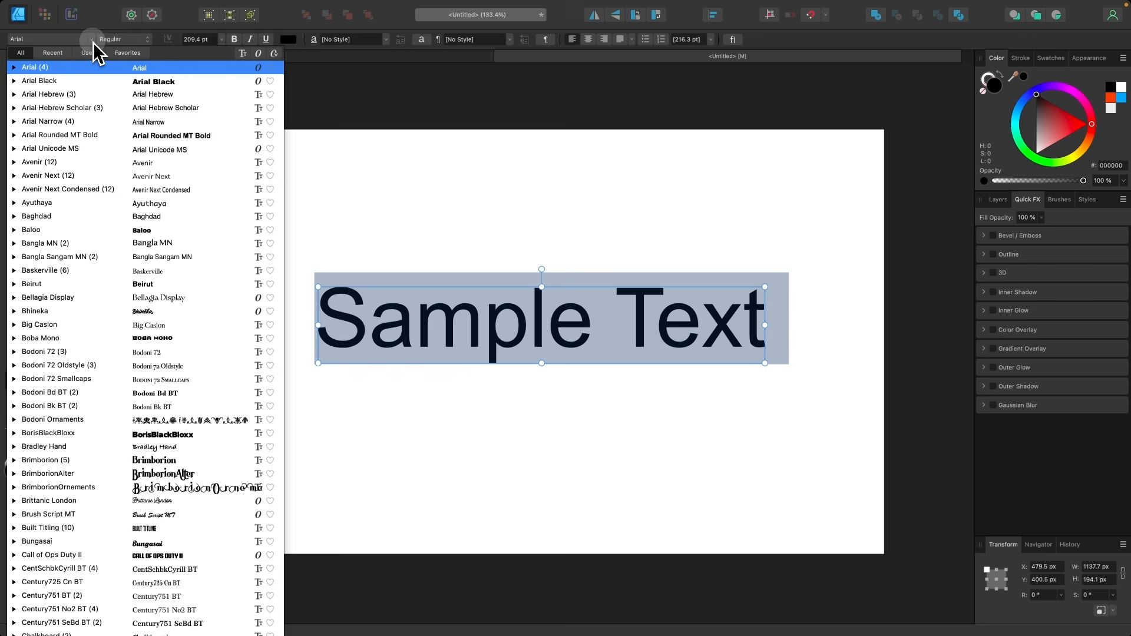
pyautogui.write('leag')
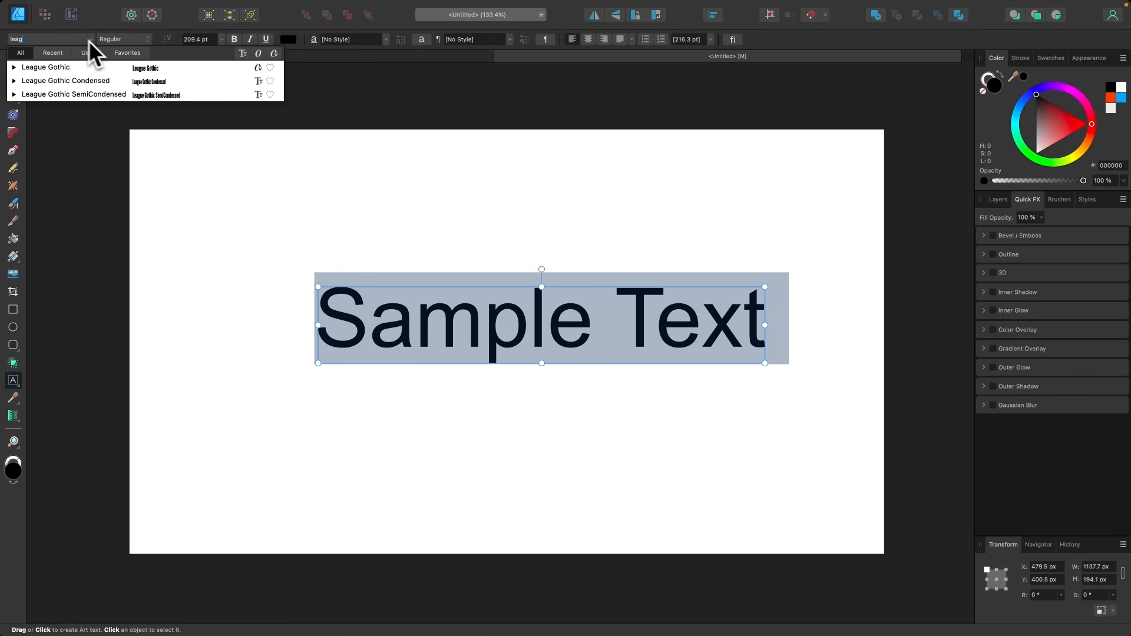
pyautogui.click(47, 68)
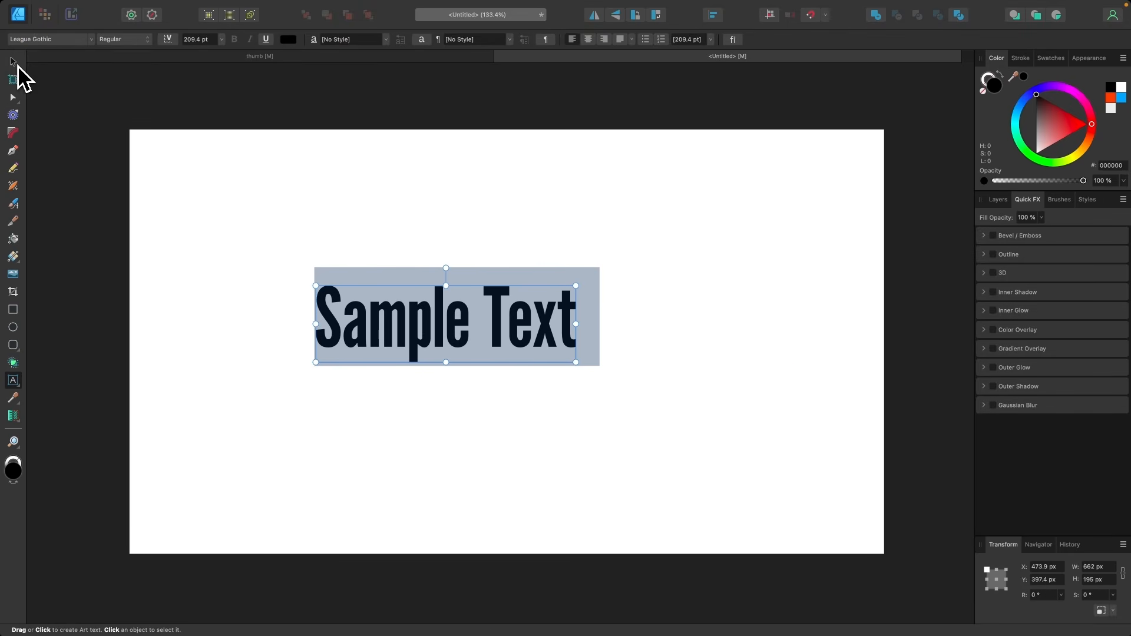
# Enlarge the text to about 941 by 277 px and fill it with light grey D9D9D9
pyautogui.click(16, 64)
pyautogui.moveTo(575, 323); pyautogui.dragTo(638, 366)
pyautogui.moveTo(1040, 139)
pyautogui.mouseDown()
pyautogui.moveTo(1049, 128)
pyautogui.moveTo(1036, 145)
pyautogui.mouseUp()
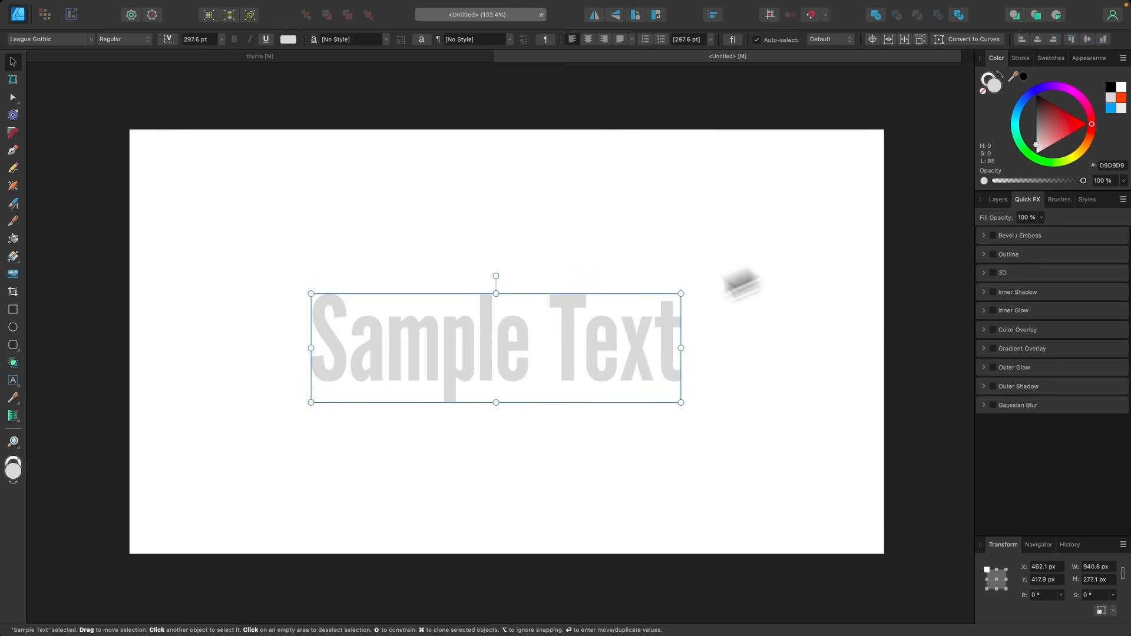
# Enable the Outline effect on the text and set its radius to 15 px
pyautogui.scroll(5, 555, 353)
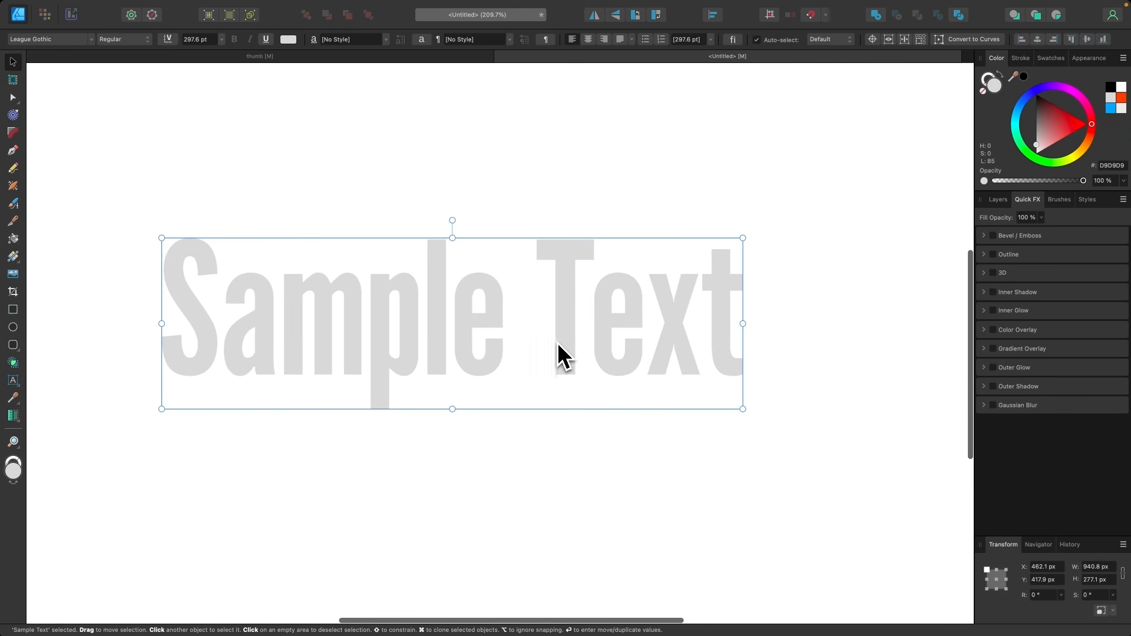
pyautogui.click(994, 256)
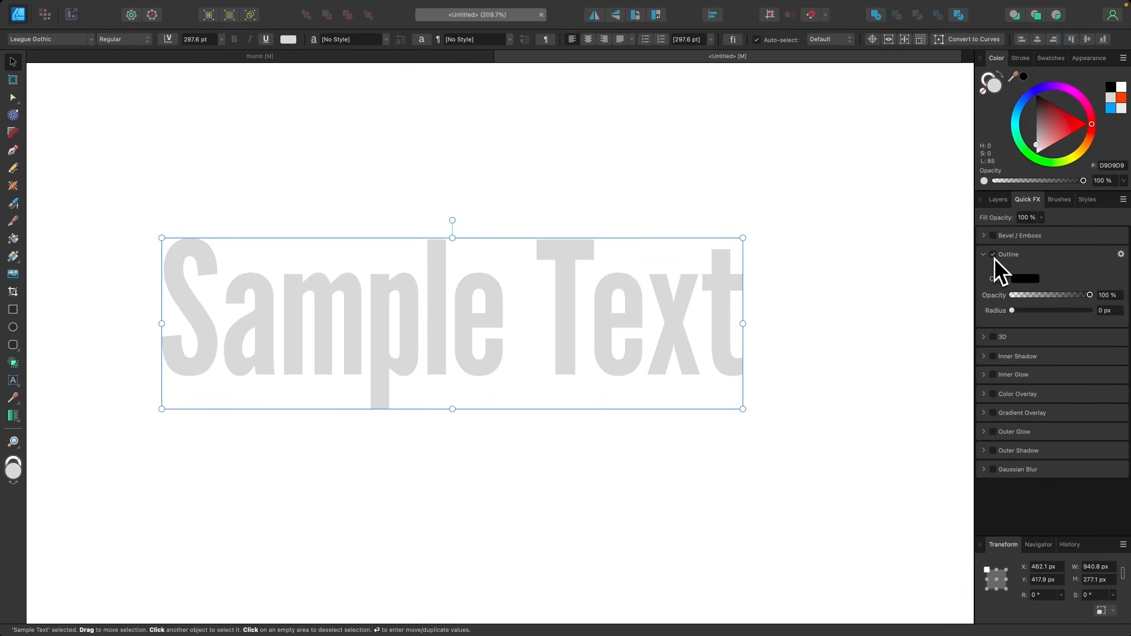
pyautogui.moveTo(1013, 312); pyautogui.dragTo(1053, 319)
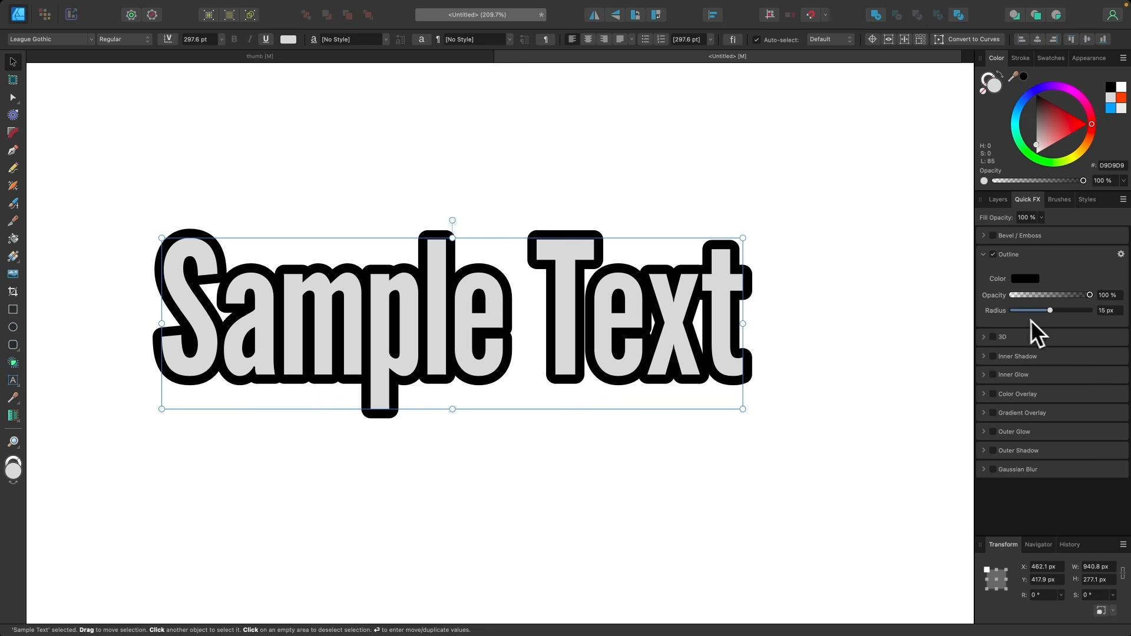
# Look at the outline's colour choices and try its opacity, ending at 100%
pyautogui.click(1031, 283)
pyautogui.click(1062, 266)
pyautogui.moveTo(1089, 296)
pyautogui.mouseDown()
pyautogui.moveTo(1045, 298)
pyautogui.moveTo(1108, 300)
pyautogui.moveTo(1102, 295)
pyautogui.mouseUp()
# Open the outline's full layer effects settings and compare the Center and Inside alignments, ending with Inside
pyautogui.click(1123, 257)
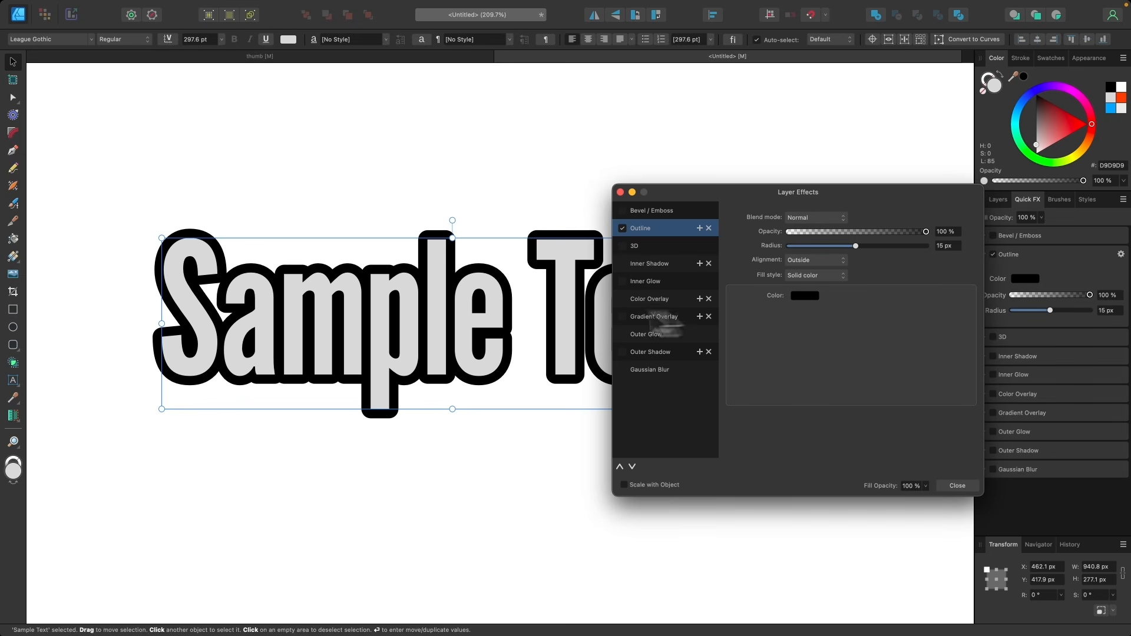
pyautogui.hscroll(5, 518, 328)
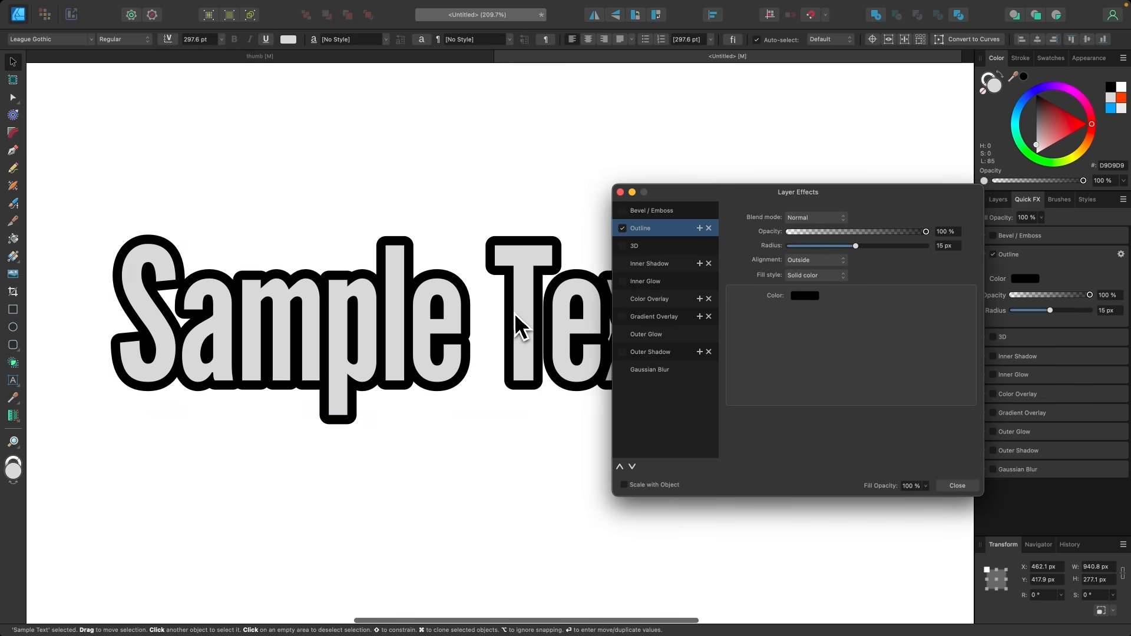
pyautogui.click(801, 261)
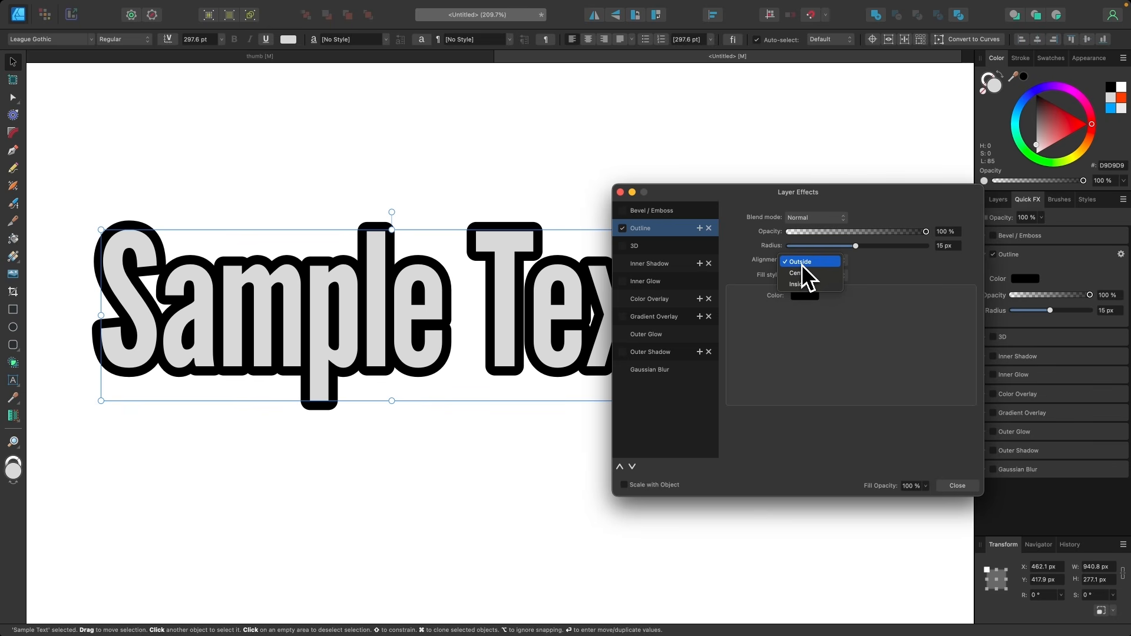
pyautogui.click(801, 272)
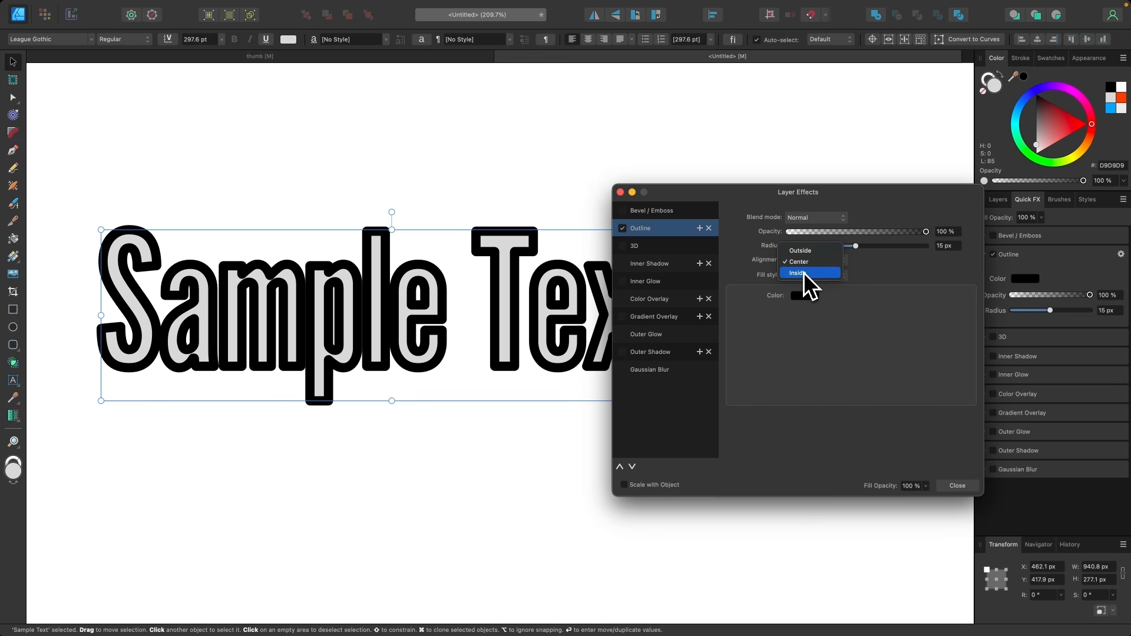
pyautogui.click(802, 274)
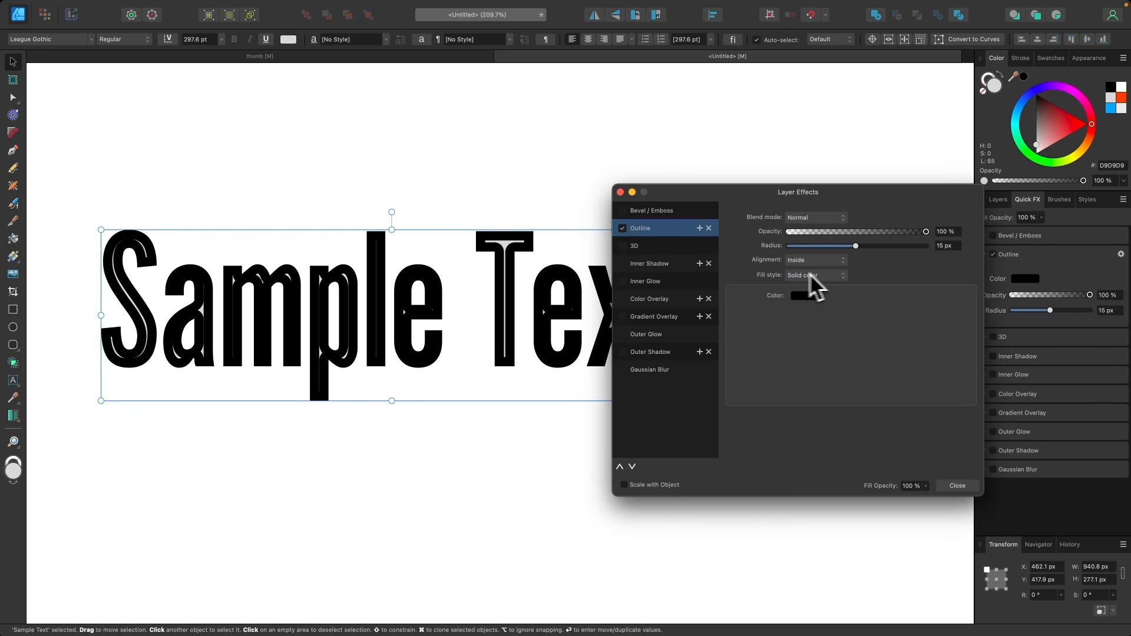
# Try outline radii of 4.6 px and 9 px, and finish with Outside alignment and a 20 px radius
pyautogui.moveTo(855, 245); pyautogui.dragTo(832, 247)
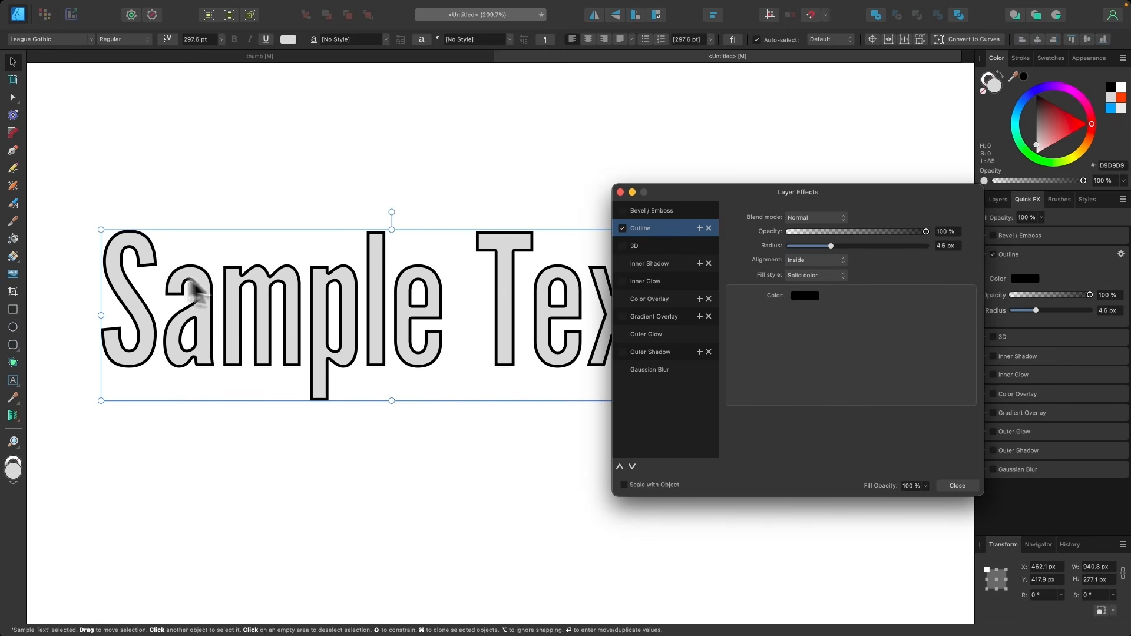
pyautogui.moveTo(831, 247)
pyautogui.mouseDown()
pyautogui.moveTo(870, 254)
pyautogui.moveTo(845, 254)
pyautogui.mouseUp()
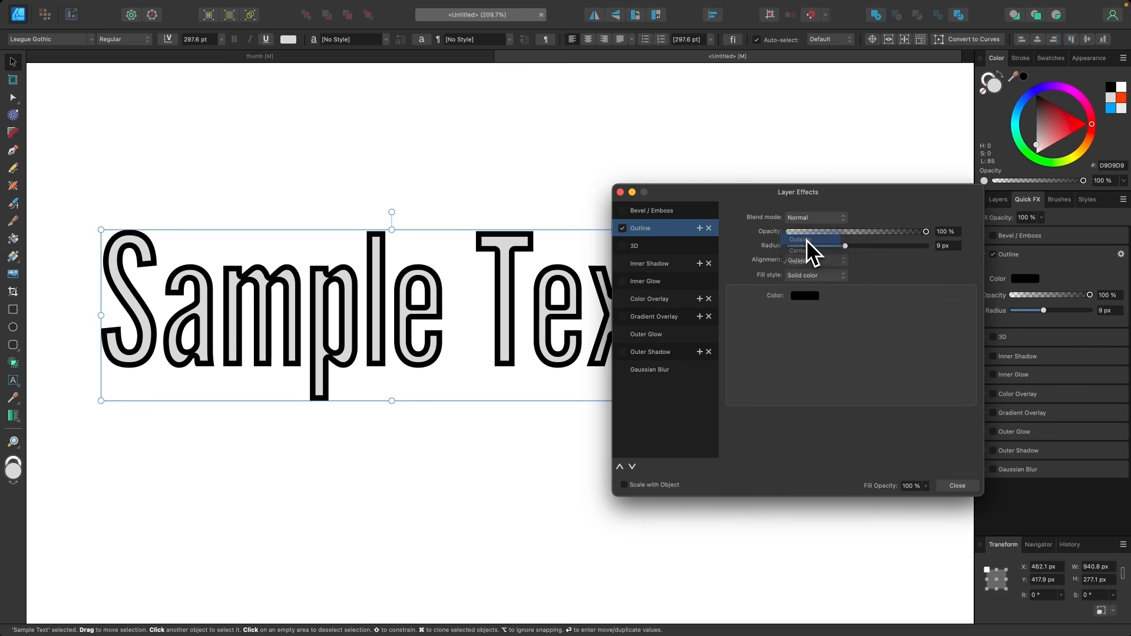
pyautogui.click(806, 240)
pyautogui.moveTo(850, 248); pyautogui.dragTo(865, 250)
# Look at the outline's solid colour choices, try the Contour fill style, and switch to Gradient with the Linear type
pyautogui.click(812, 296)
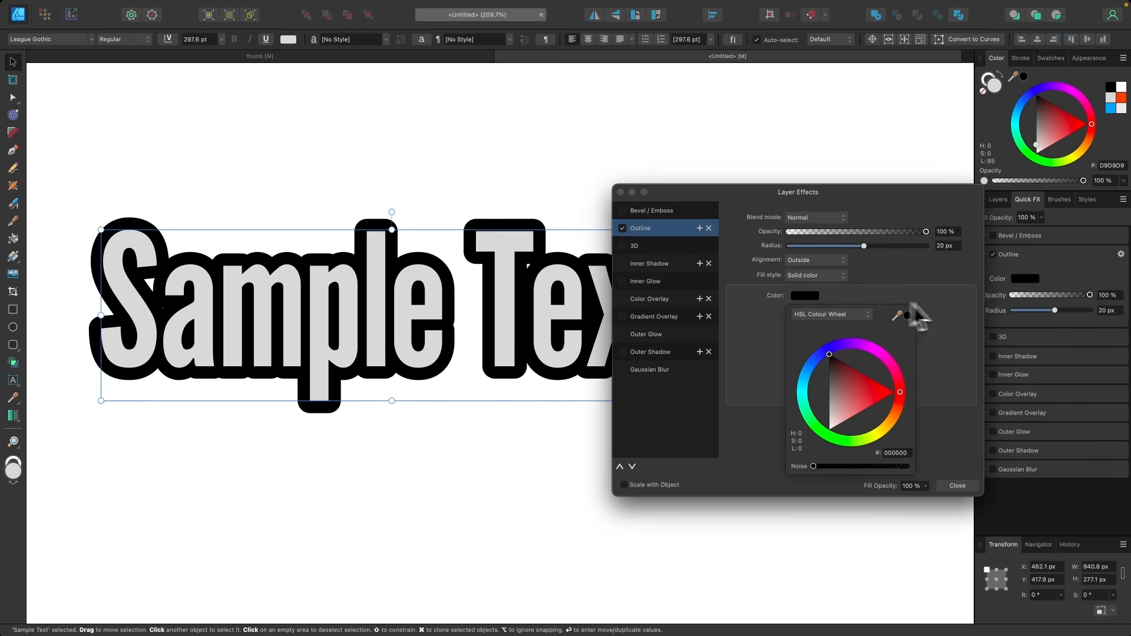
pyautogui.click(815, 276)
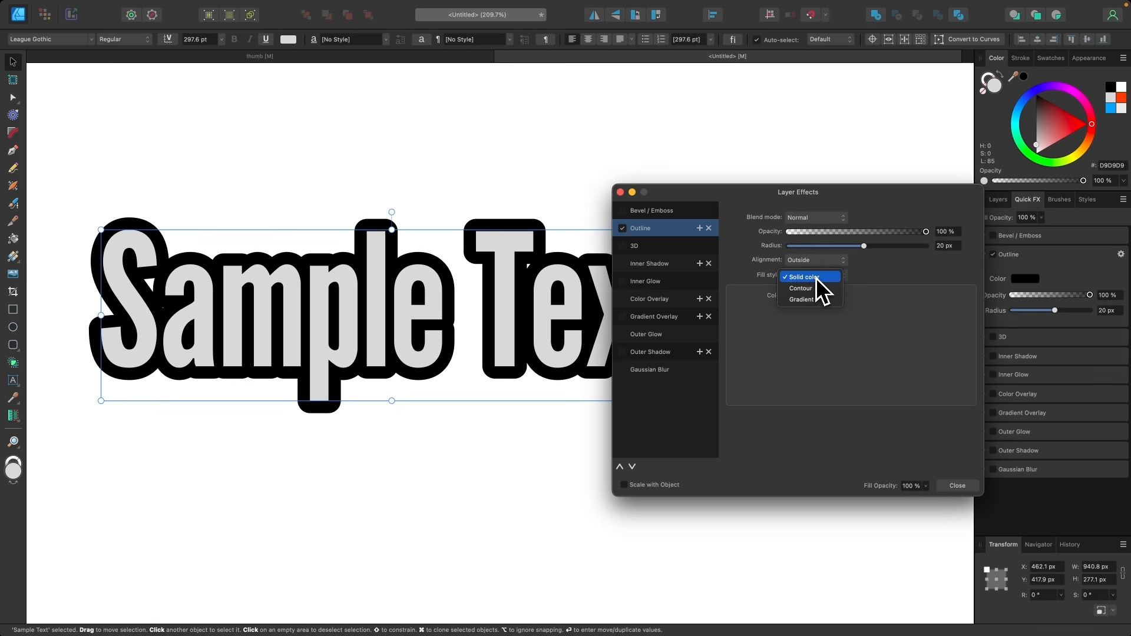
pyautogui.click(812, 288)
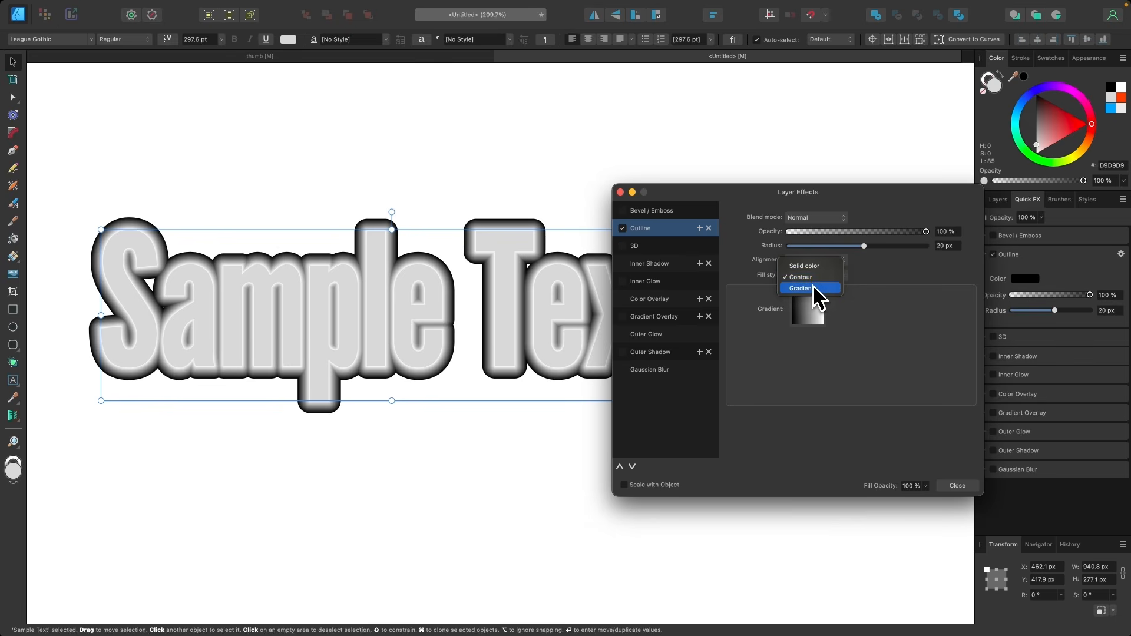
pyautogui.click(814, 288)
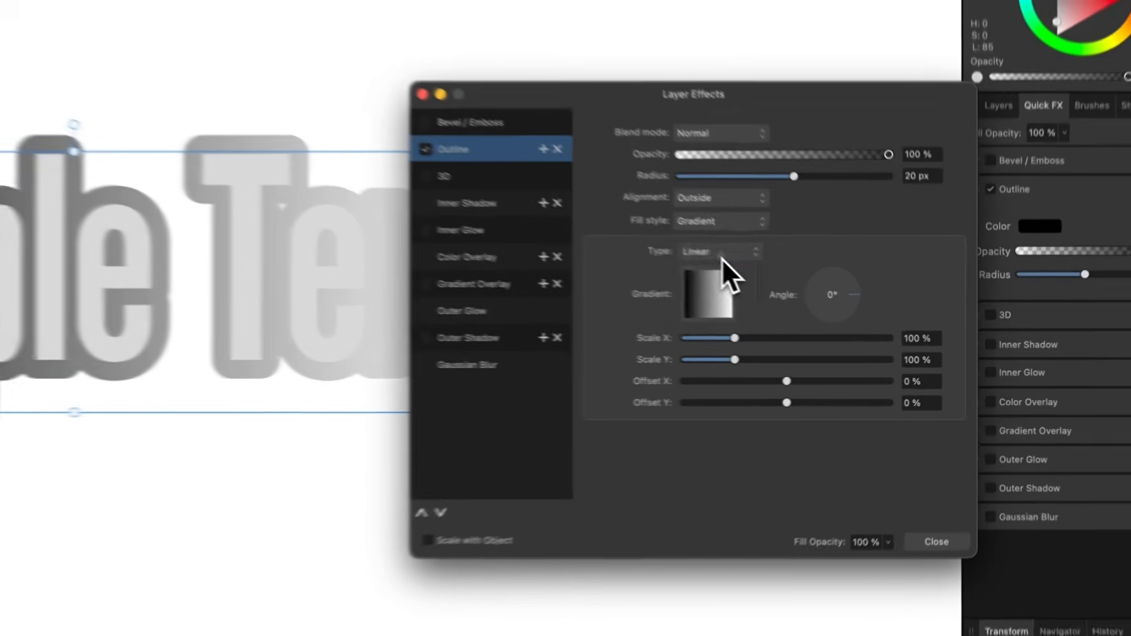
pyautogui.click(820, 295)
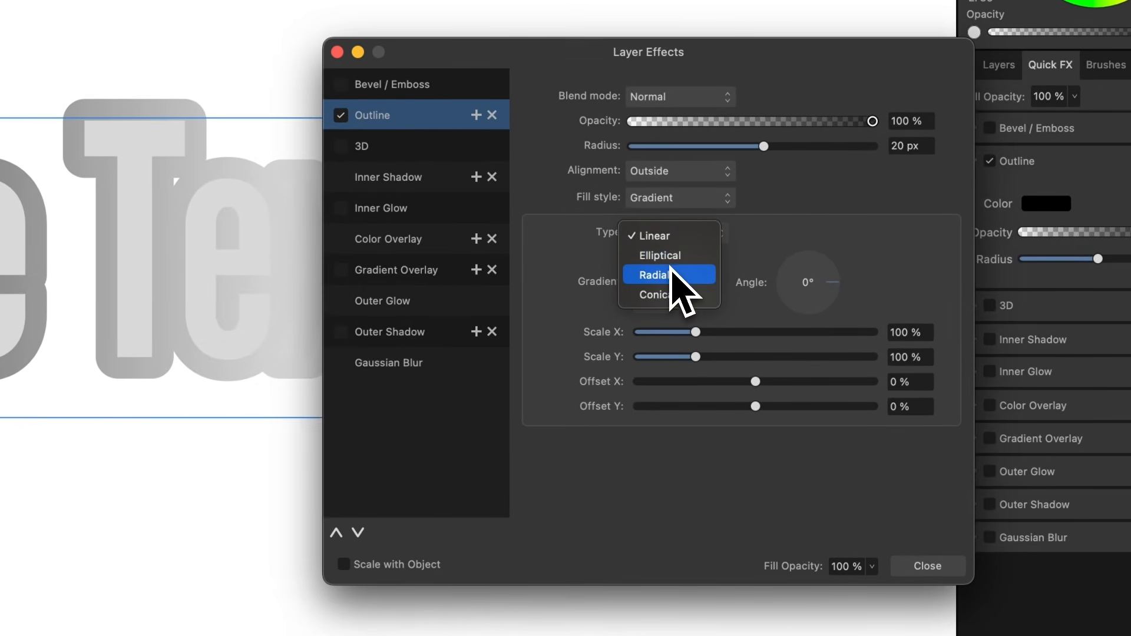
pyautogui.click(789, 244)
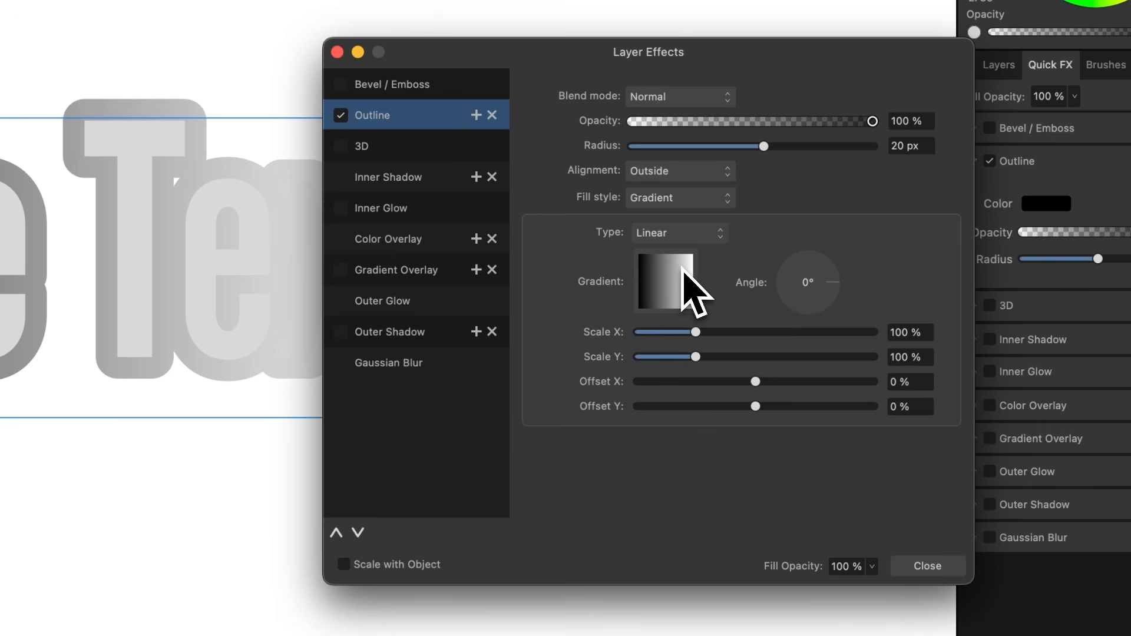
# Set the outline gradient's start stop to red and its end stop to cyan
pyautogui.click(668, 281)
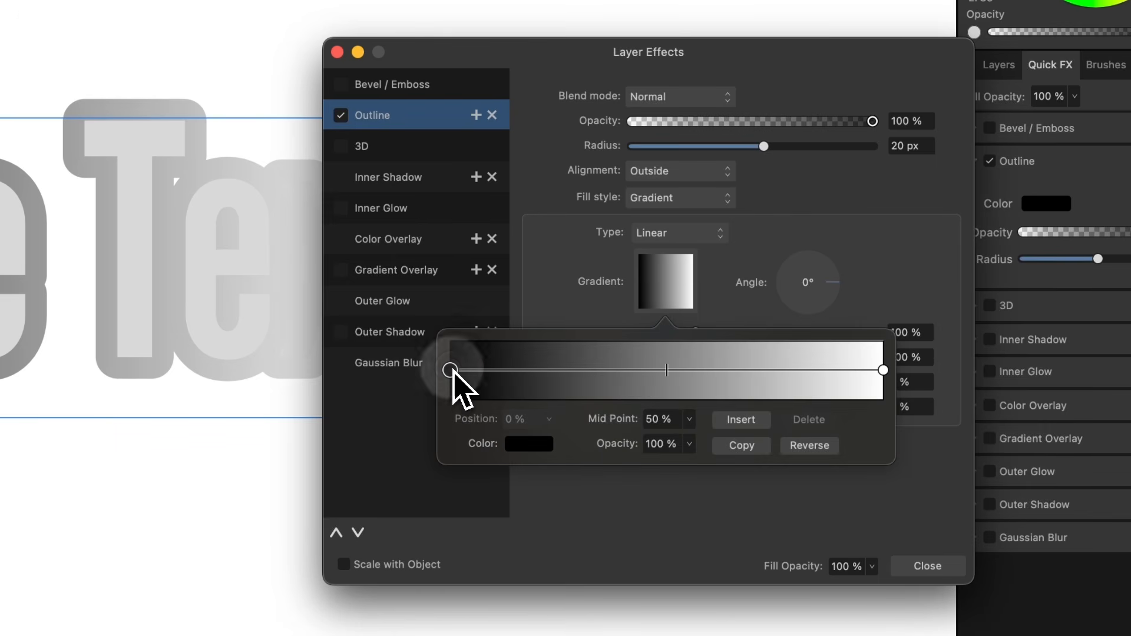
pyautogui.click(529, 444)
pyautogui.moveTo(753, 525); pyautogui.dragTo(797, 531)
pyautogui.click(932, 374)
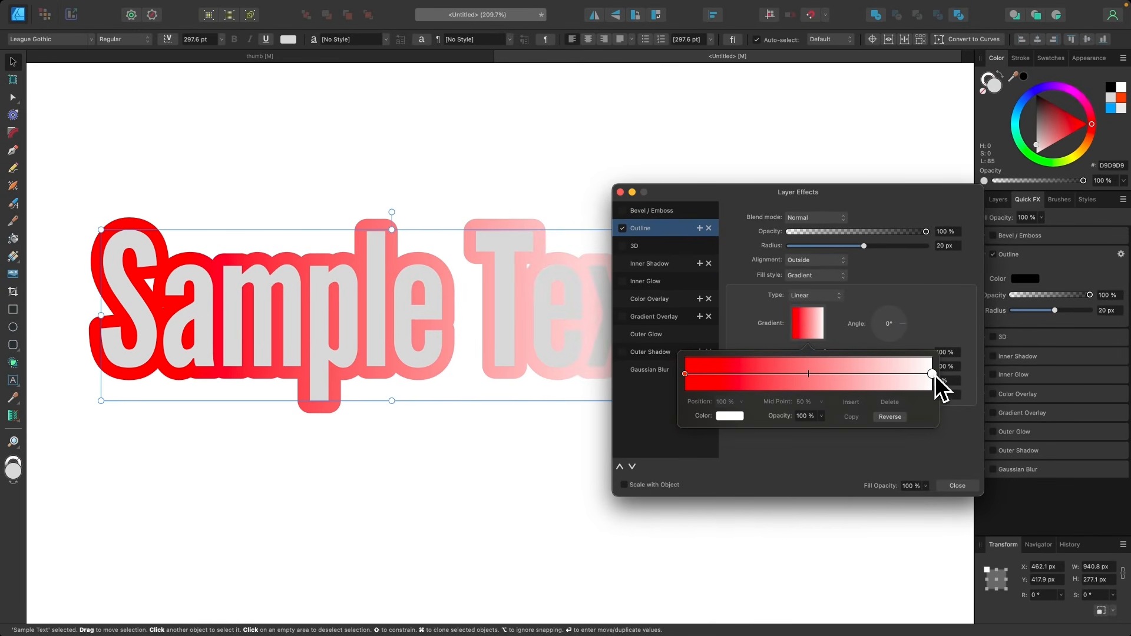
pyautogui.click(731, 417)
pyautogui.moveTo(756, 515); pyautogui.dragTo(730, 522)
# Shift the outline gradient's mid point to 43% and adjust the gradient's angle
pyautogui.click(810, 374)
pyautogui.moveTo(809, 374)
pyautogui.mouseDown()
pyautogui.moveTo(829, 376)
pyautogui.moveTo(793, 376)
pyautogui.mouseUp()
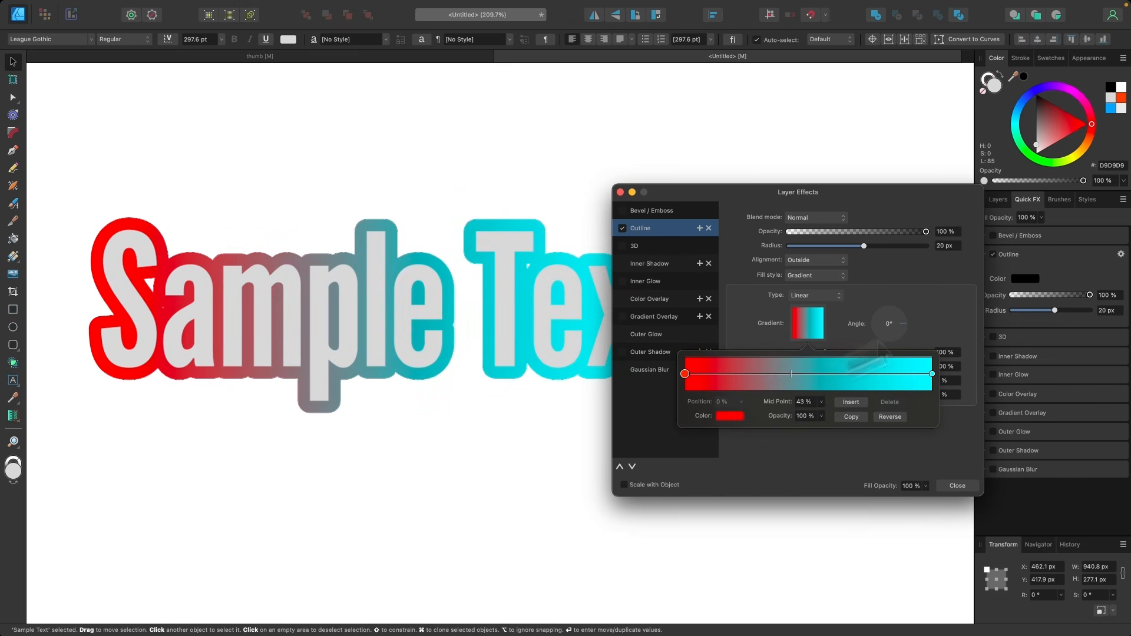
pyautogui.click(939, 312)
pyautogui.moveTo(903, 324)
pyautogui.mouseDown()
pyautogui.moveTo(890, 354)
pyautogui.moveTo(890, 298)
pyautogui.moveTo(914, 318)
pyautogui.mouseUp()
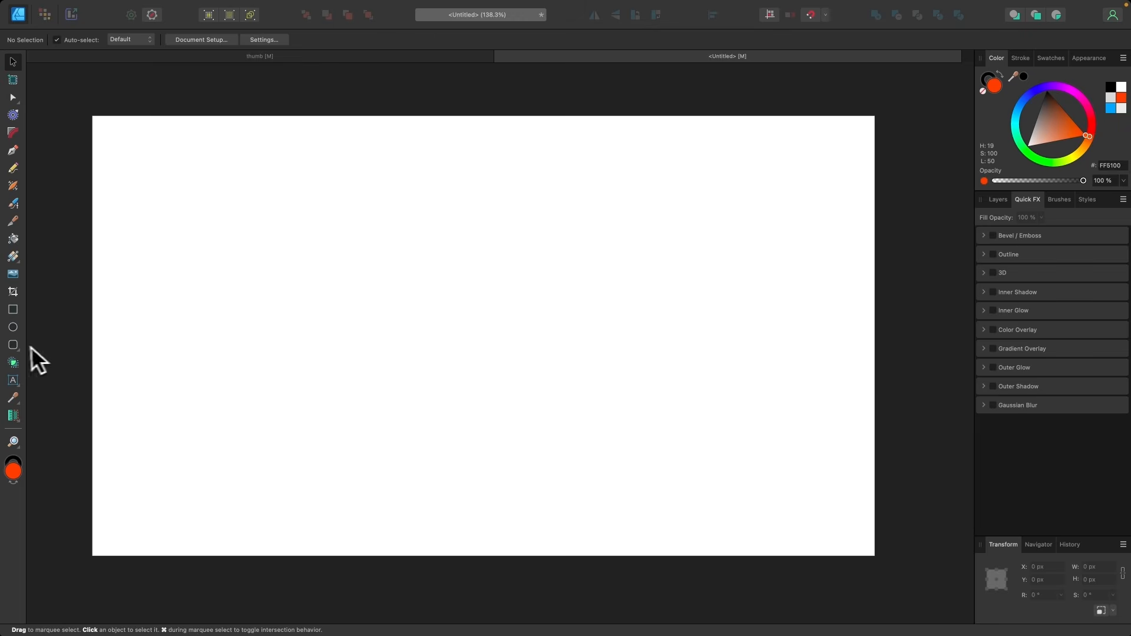
# Draw a rounded rectangle about 594 px square near the middle of the blank page and fill it with blue 00C7FF
pyautogui.click(13, 345)
pyautogui.moveTo(379, 242); pyautogui.dragTo(606, 487)
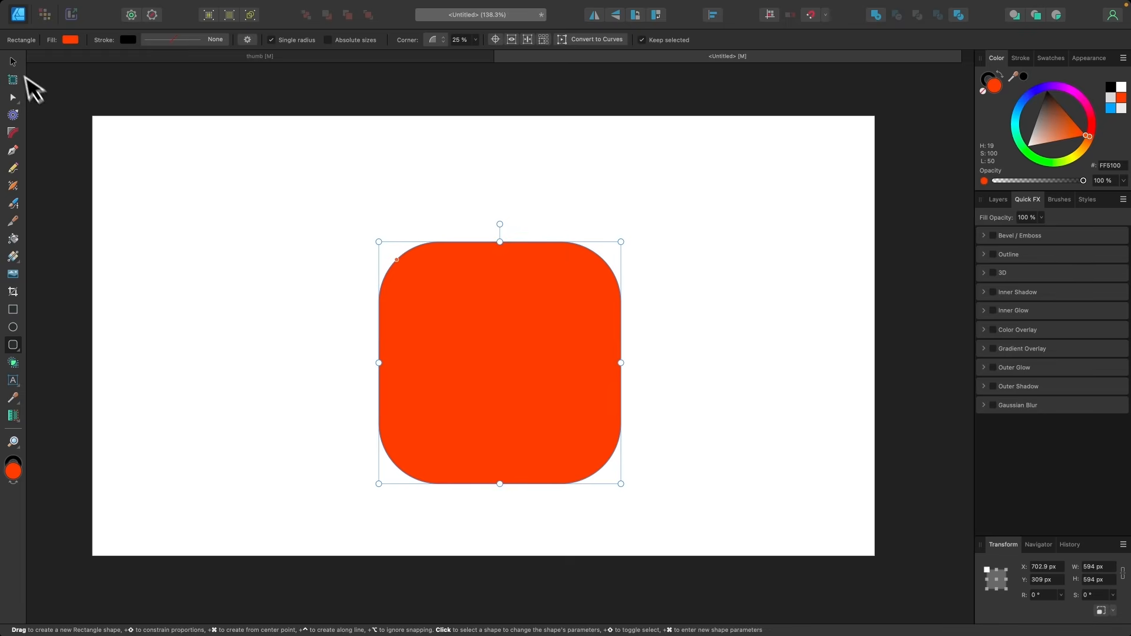
pyautogui.click(13, 62)
pyautogui.moveTo(505, 412); pyautogui.dragTo(508, 393)
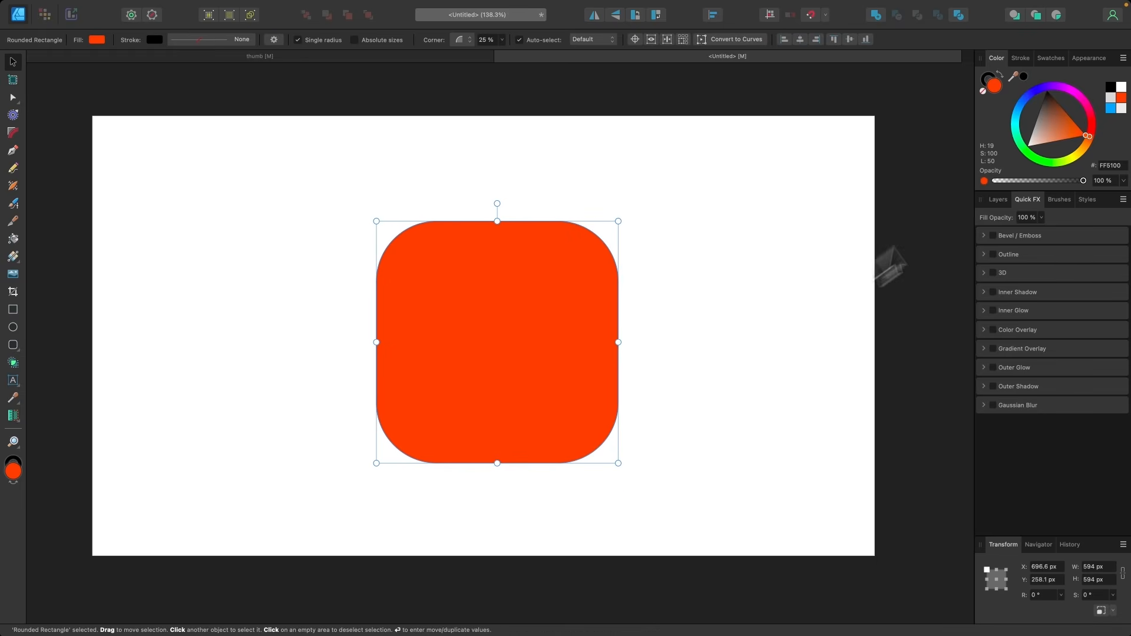
pyautogui.click(1020, 120)
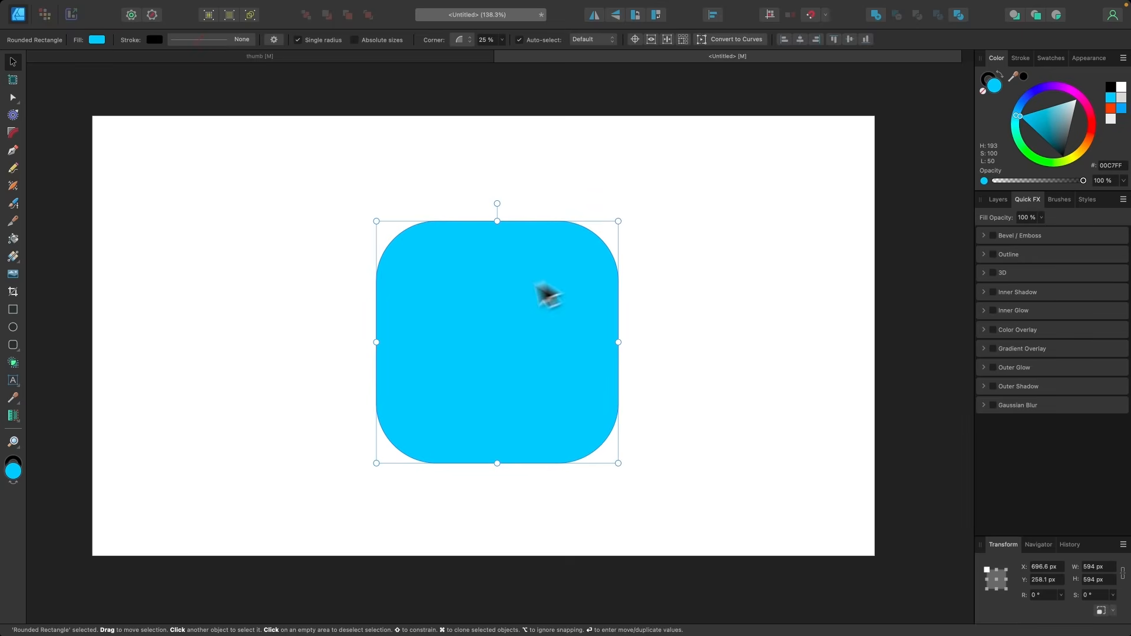
pyautogui.scroll(3, 483, 312)
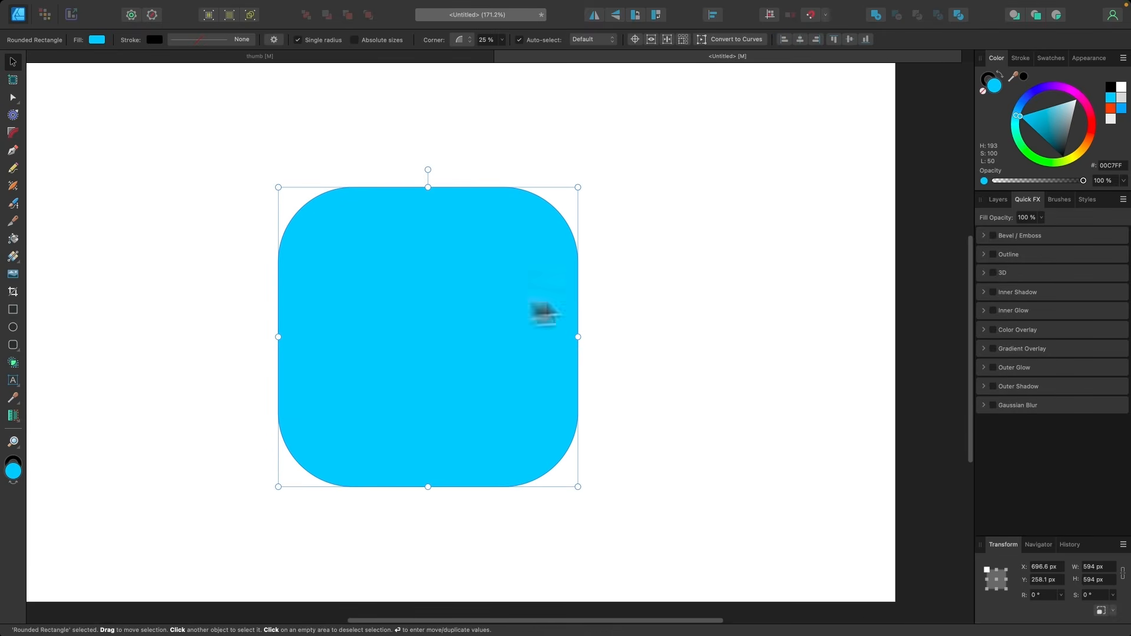
# Enable the 3D effect on the rounded square with a radius of about 70 px and open its full layer effects settings
pyautogui.click(992, 273)
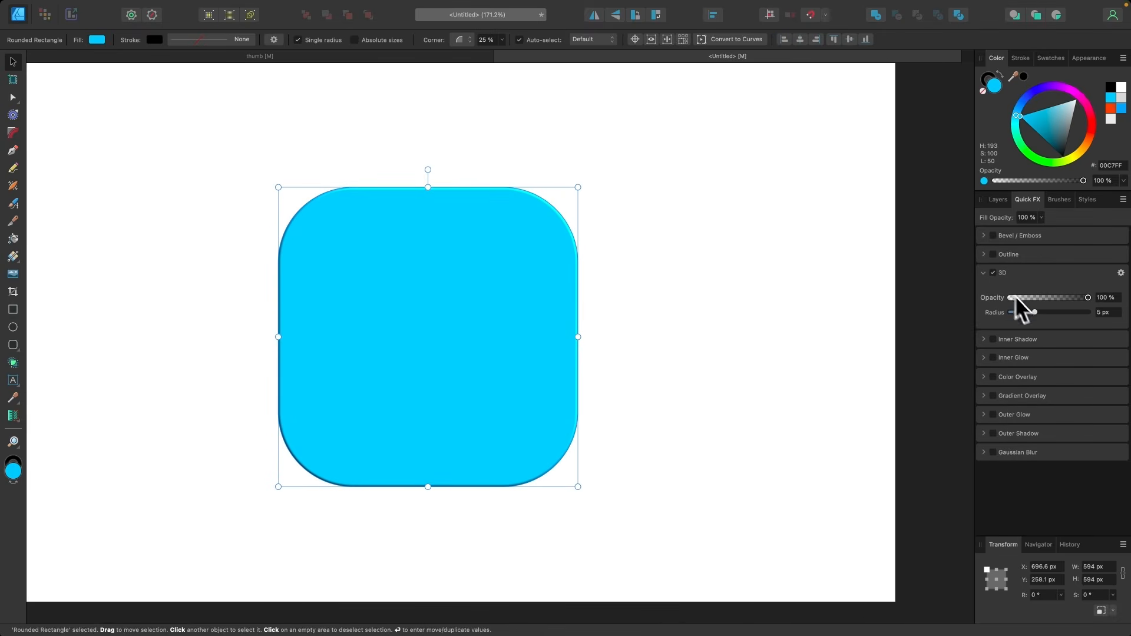
pyautogui.moveTo(1037, 317)
pyautogui.mouseDown()
pyautogui.moveTo(1092, 319)
pyautogui.moveTo(1087, 299)
pyautogui.moveTo(1035, 301)
pyautogui.moveTo(1049, 312)
pyautogui.moveTo(1036, 307)
pyautogui.moveTo(1089, 300)
pyautogui.moveTo(1086, 321)
pyautogui.mouseUp()
pyautogui.click(1121, 273)
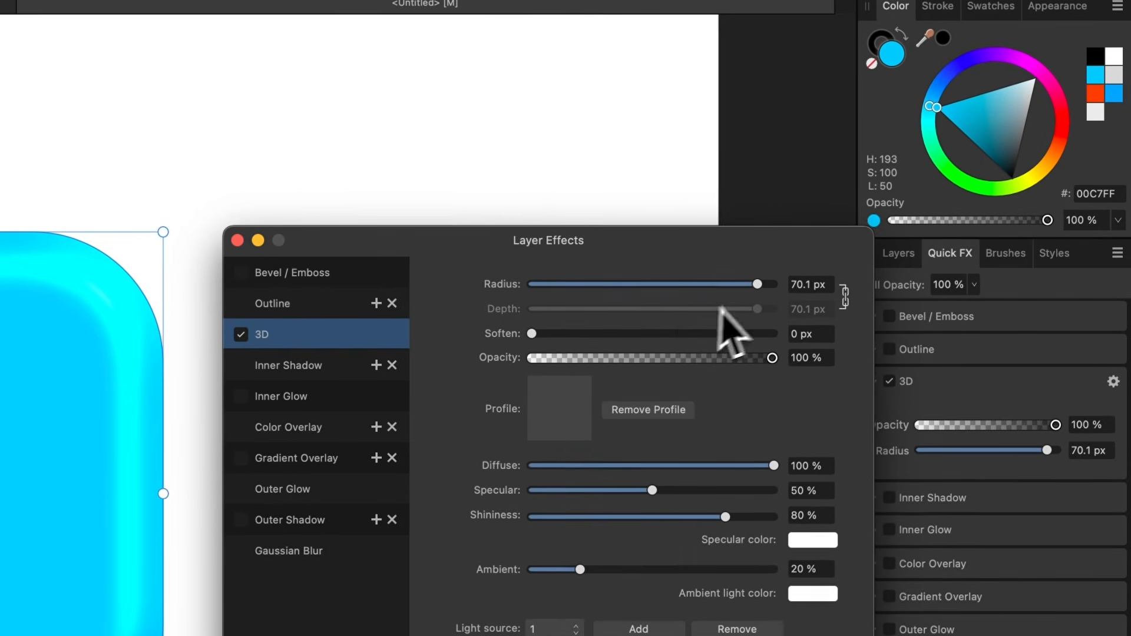
# Unlink the 3D effect's depth from its radius, try a shallow 4.8 px depth, and finish with 100 px depth and 21.4 px radius
pyautogui.click(918, 217)
pyautogui.moveTo(757, 285); pyautogui.dragTo(752, 284)
pyautogui.click(846, 296)
pyautogui.moveTo(757, 310); pyautogui.dragTo(617, 311)
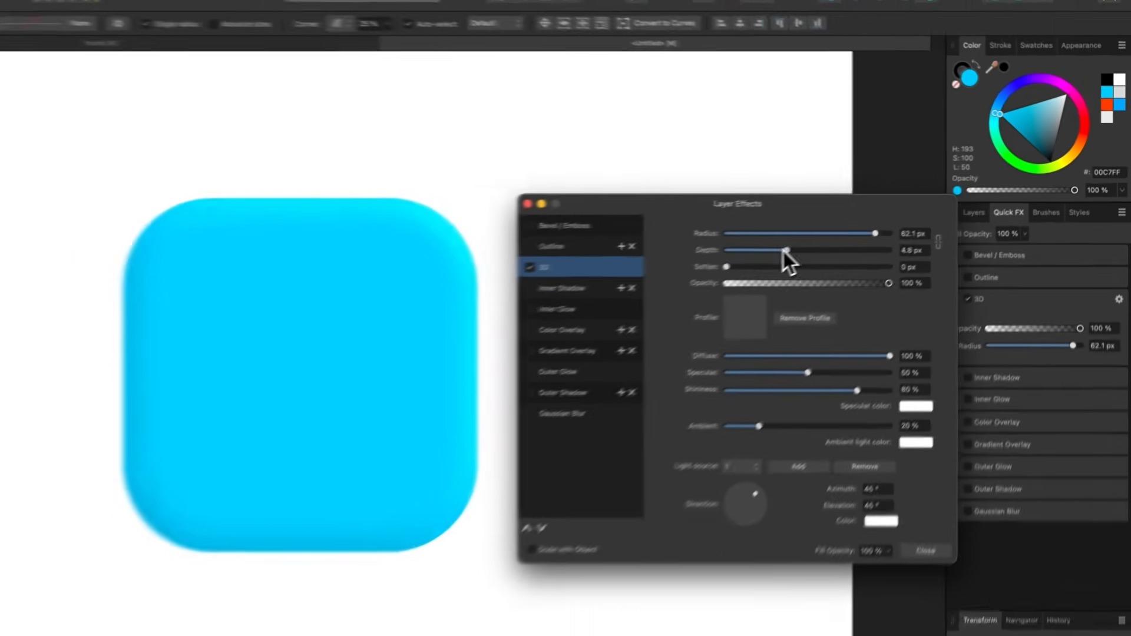
pyautogui.moveTo(784, 251); pyautogui.dragTo(933, 238)
pyautogui.moveTo(850, 217); pyautogui.dragTo(866, 217)
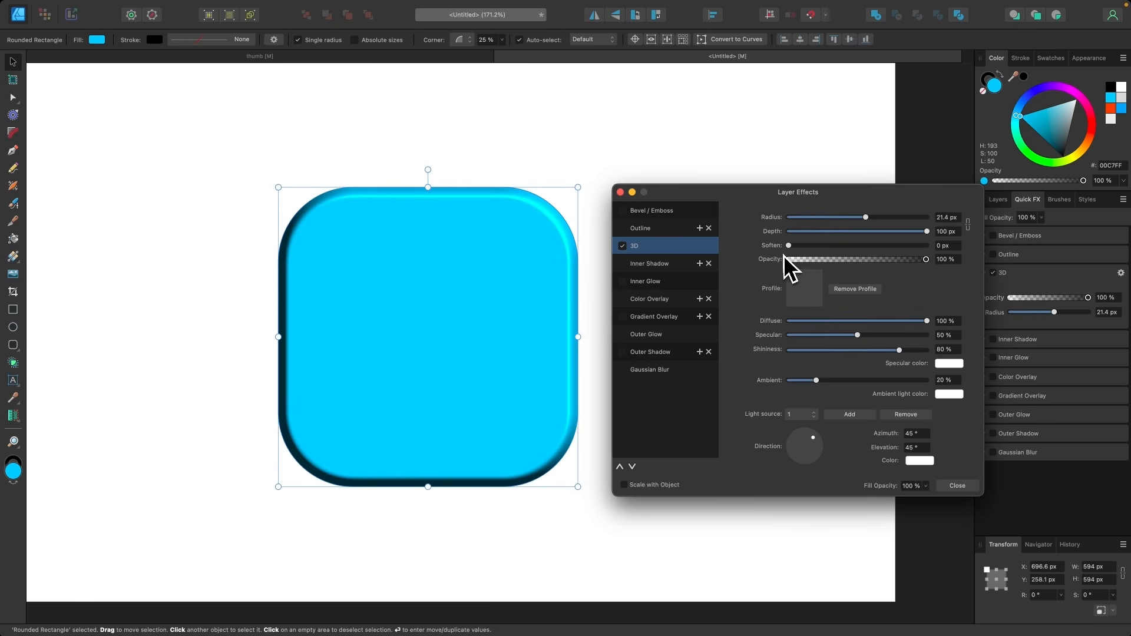
# Try softening the 3D edge, ending at 0 px, and set Specular to 66%, Shininess to 83% and Ambient to 16%
pyautogui.moveTo(790, 248); pyautogui.dragTo(807, 246)
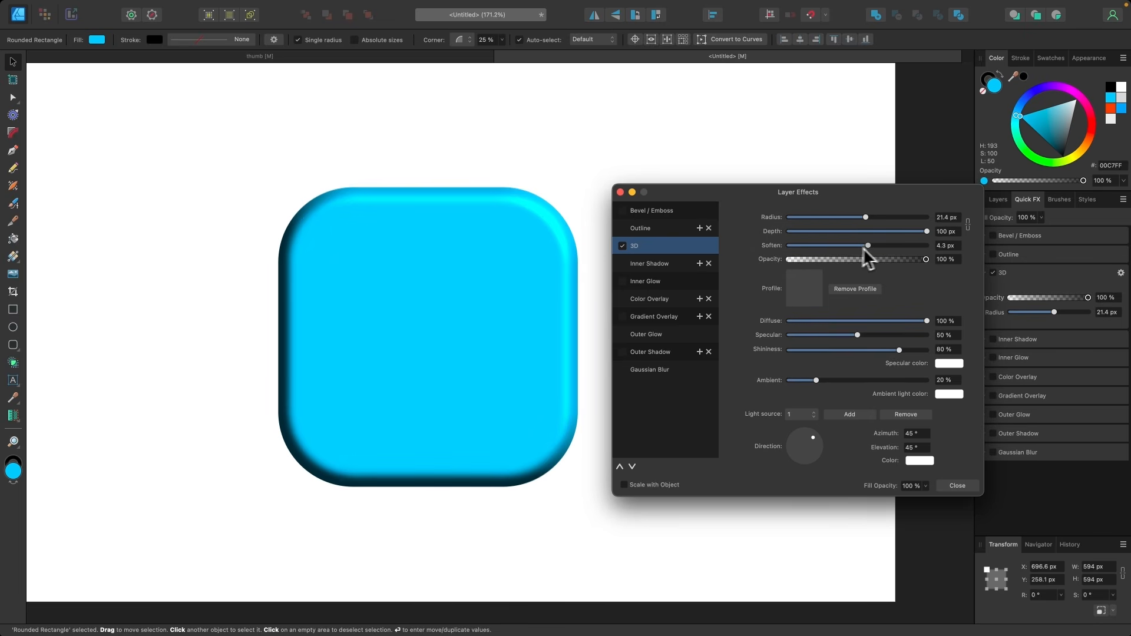
pyautogui.moveTo(964, 252); pyautogui.dragTo(740, 246)
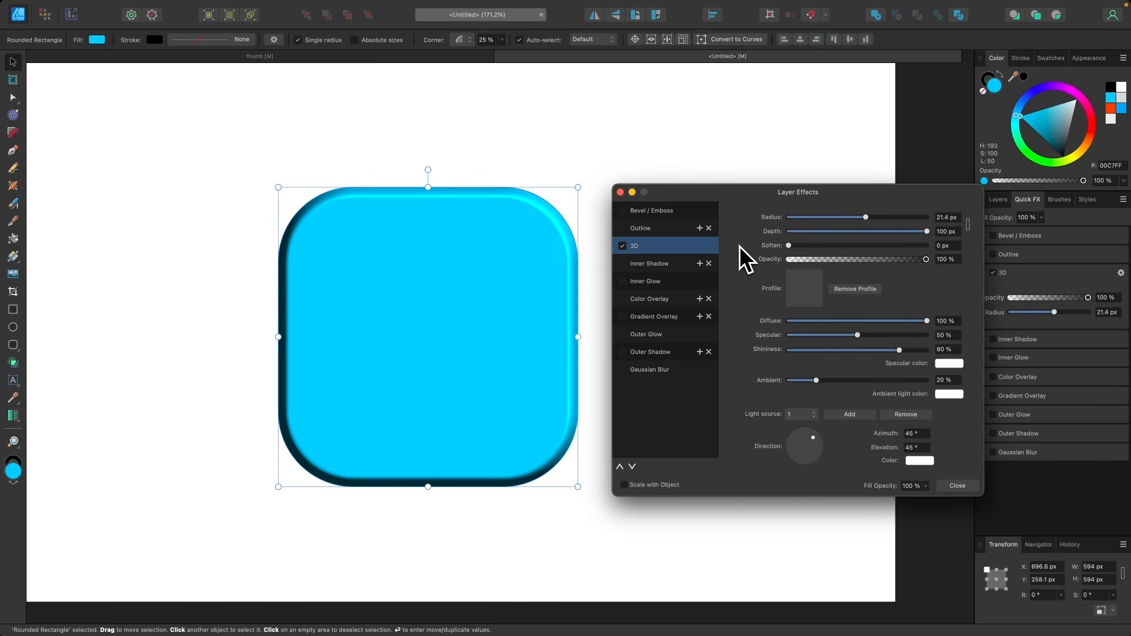
pyautogui.moveTo(928, 271)
pyautogui.mouseDown()
pyautogui.moveTo(790, 274)
pyautogui.moveTo(954, 291)
pyautogui.moveTo(854, 295)
pyautogui.moveTo(936, 292)
pyautogui.mouseUp()
pyautogui.moveTo(927, 320)
pyautogui.mouseDown()
pyautogui.moveTo(780, 326)
pyautogui.moveTo(943, 326)
pyautogui.mouseUp()
pyautogui.moveTo(857, 335); pyautogui.dragTo(919, 353)
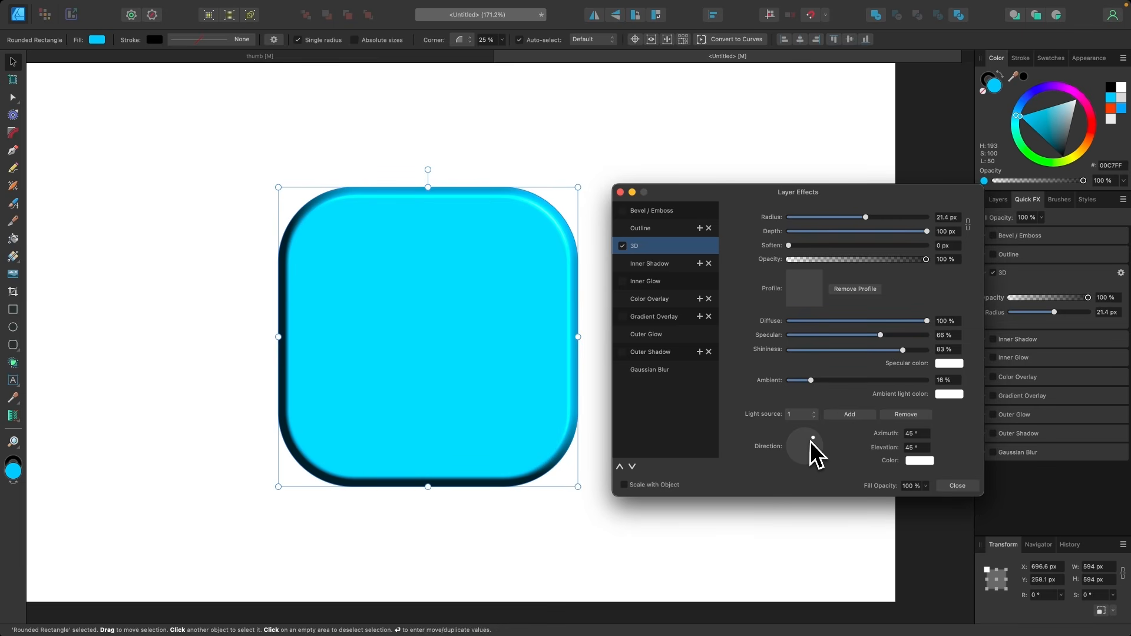
# Aim light source 1 at azimuth 56.9° and elevation 30.7°, and add a second light source at azimuth -132.9° and elevation 0°
pyautogui.moveTo(813, 441)
pyautogui.mouseDown()
pyautogui.moveTo(794, 454)
pyautogui.moveTo(836, 446)
pyautogui.moveTo(814, 435)
pyautogui.moveTo(798, 462)
pyautogui.moveTo(821, 442)
pyautogui.moveTo(807, 447)
pyautogui.moveTo(813, 434)
pyautogui.mouseUp()
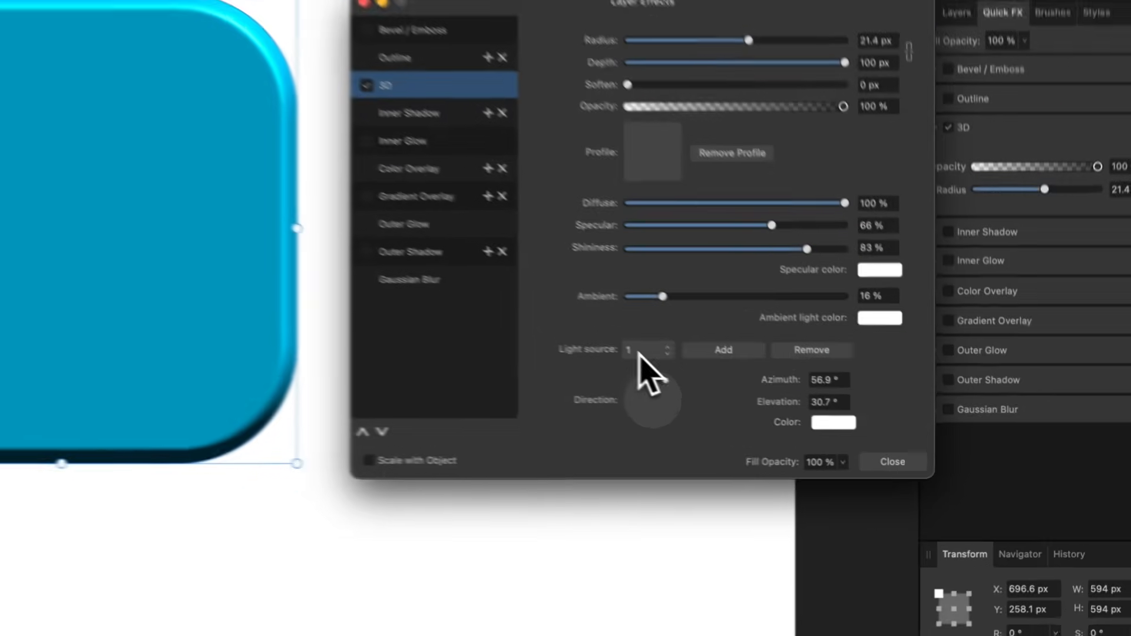
pyautogui.click(794, 415)
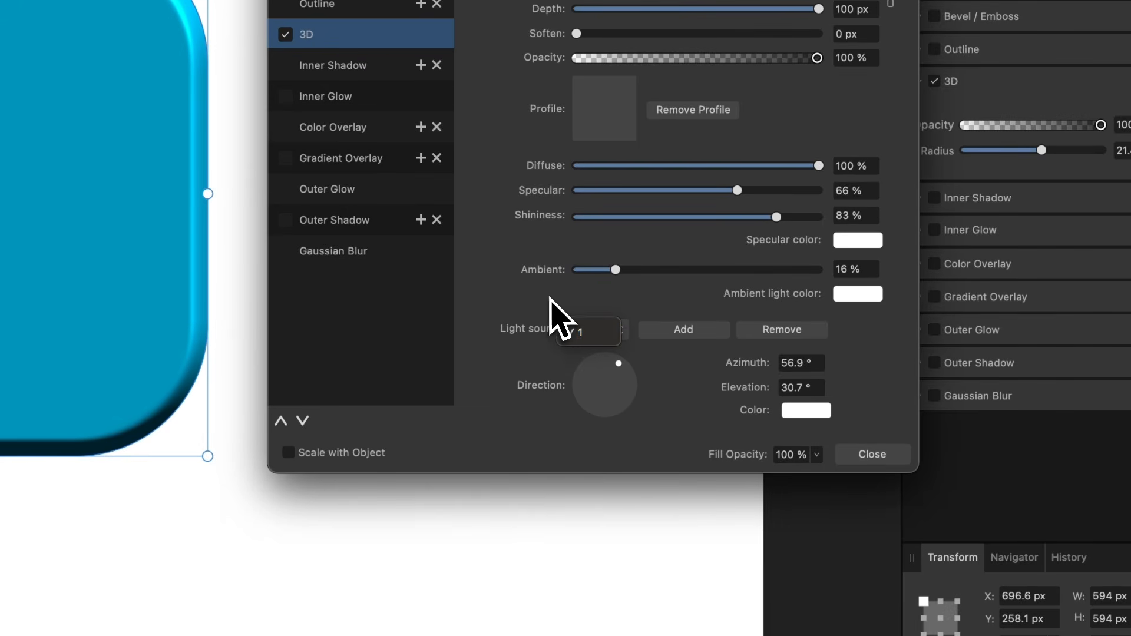
pyautogui.click(567, 332)
pyautogui.click(695, 334)
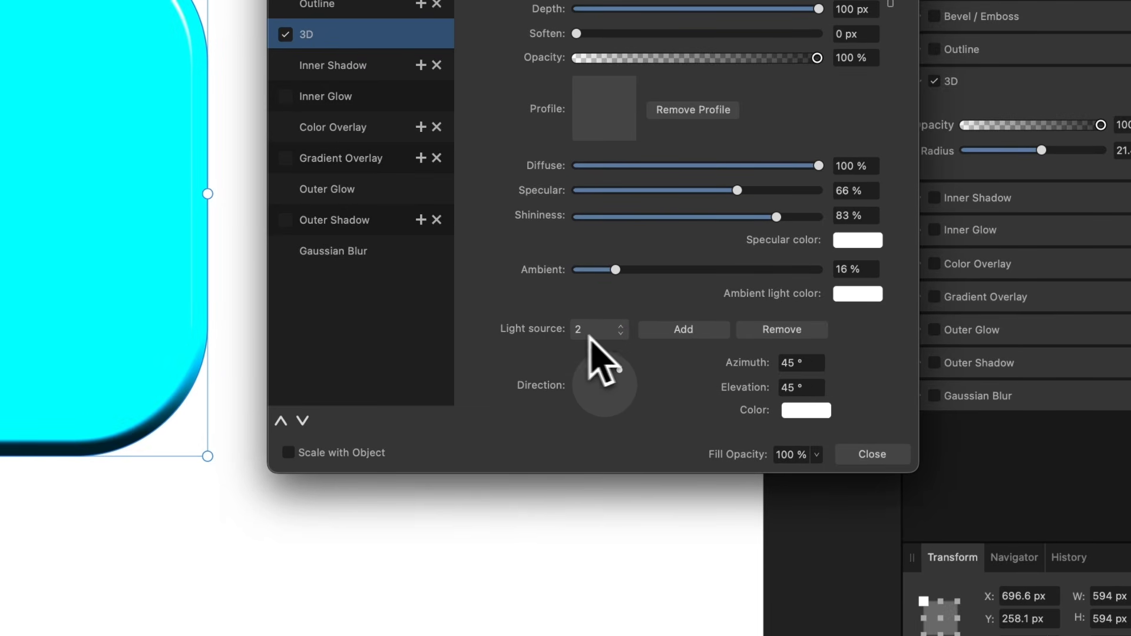
pyautogui.moveTo(616, 368); pyautogui.dragTo(596, 406)
pyautogui.moveTo(742, 443); pyautogui.dragTo(794, 459)
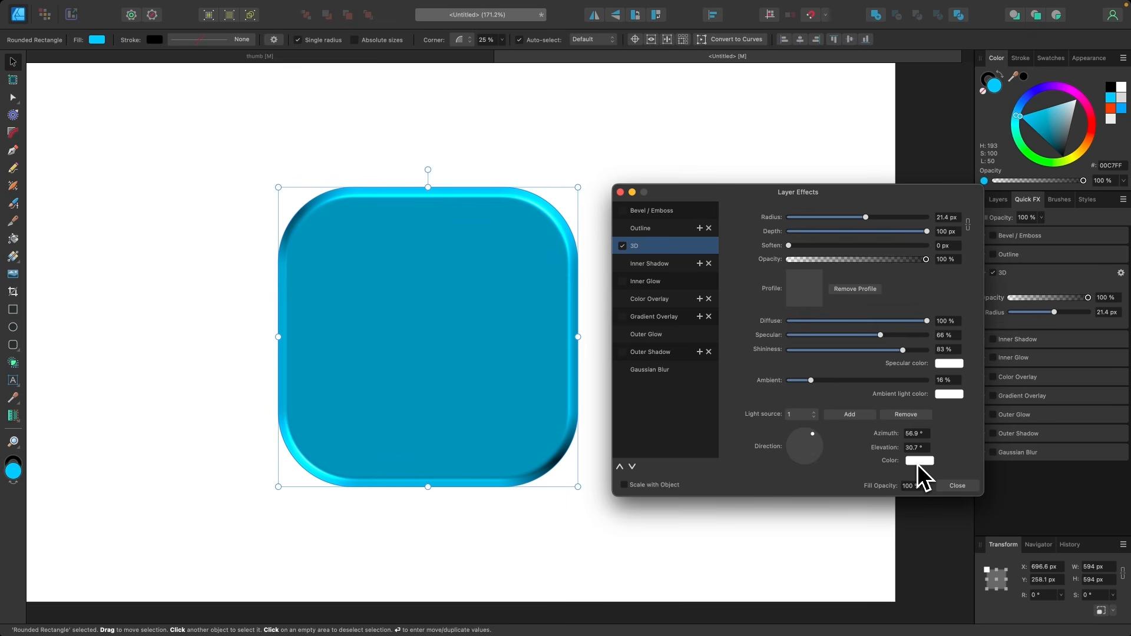
# Try magenta E300FF as the colour of light source 1 and return it to white
pyautogui.click(790, 417)
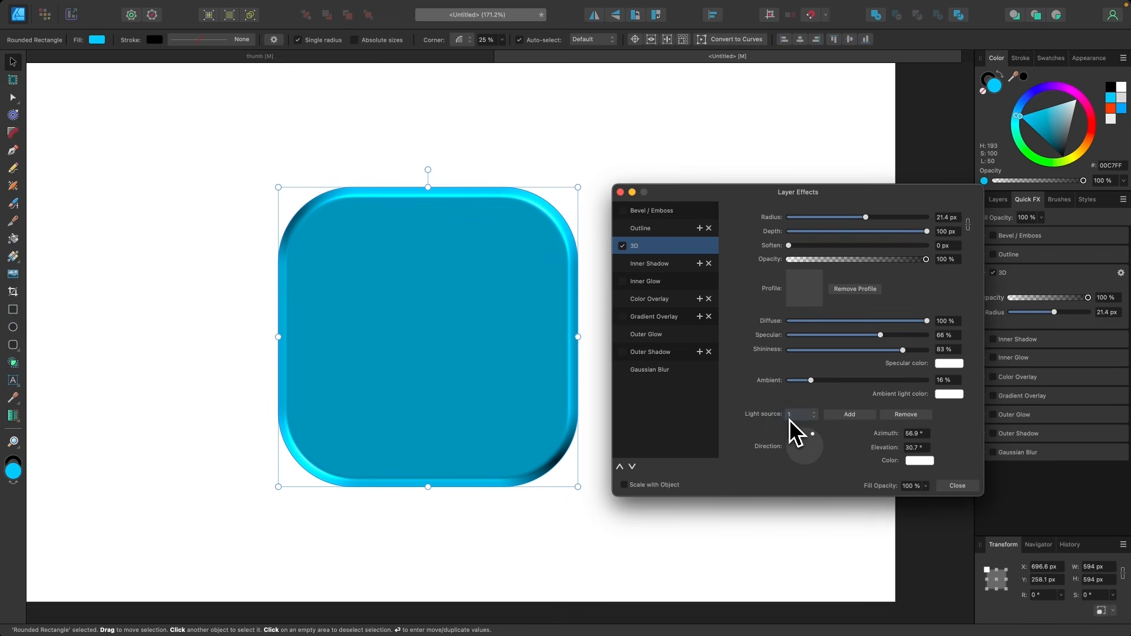
pyautogui.click(914, 462)
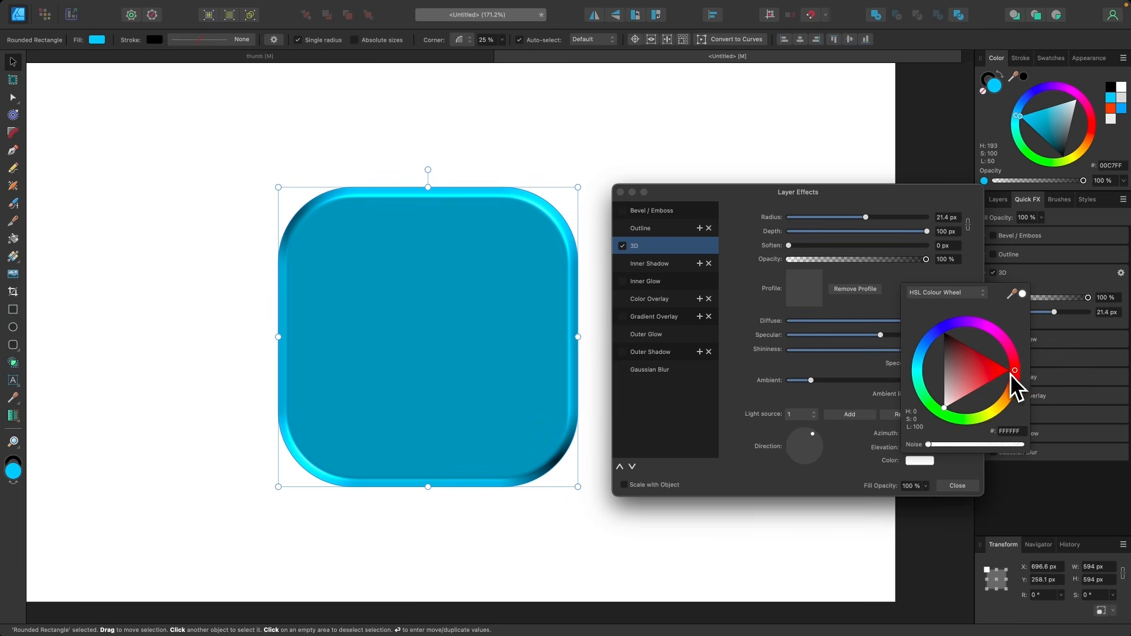
pyautogui.moveTo(1005, 346); pyautogui.dragTo(989, 319)
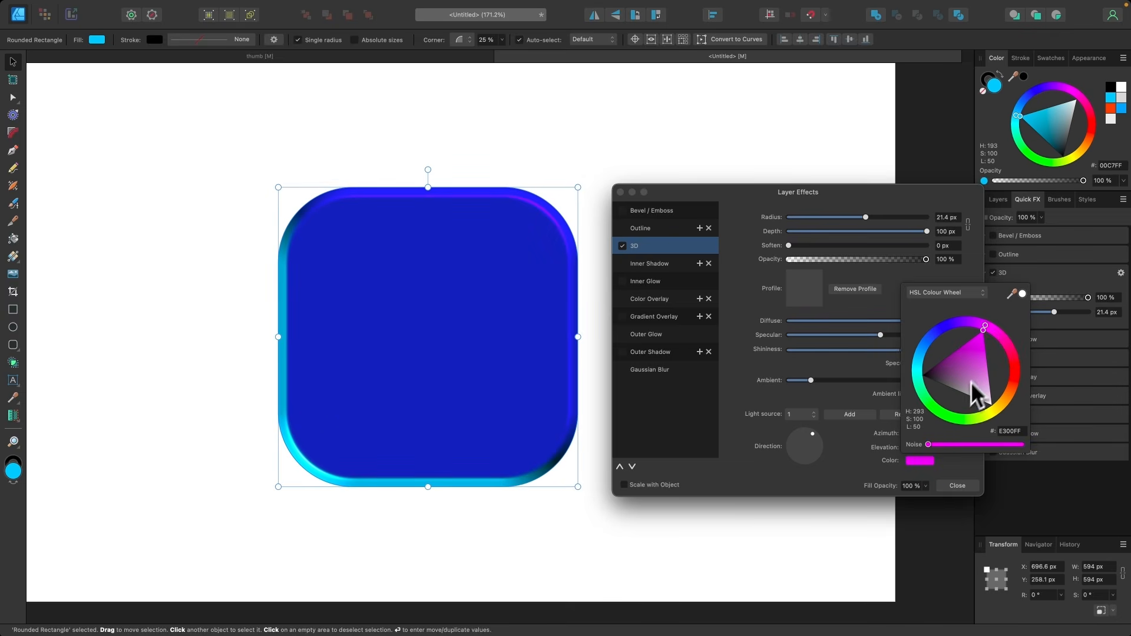
pyautogui.moveTo(984, 366); pyautogui.dragTo(1010, 447)
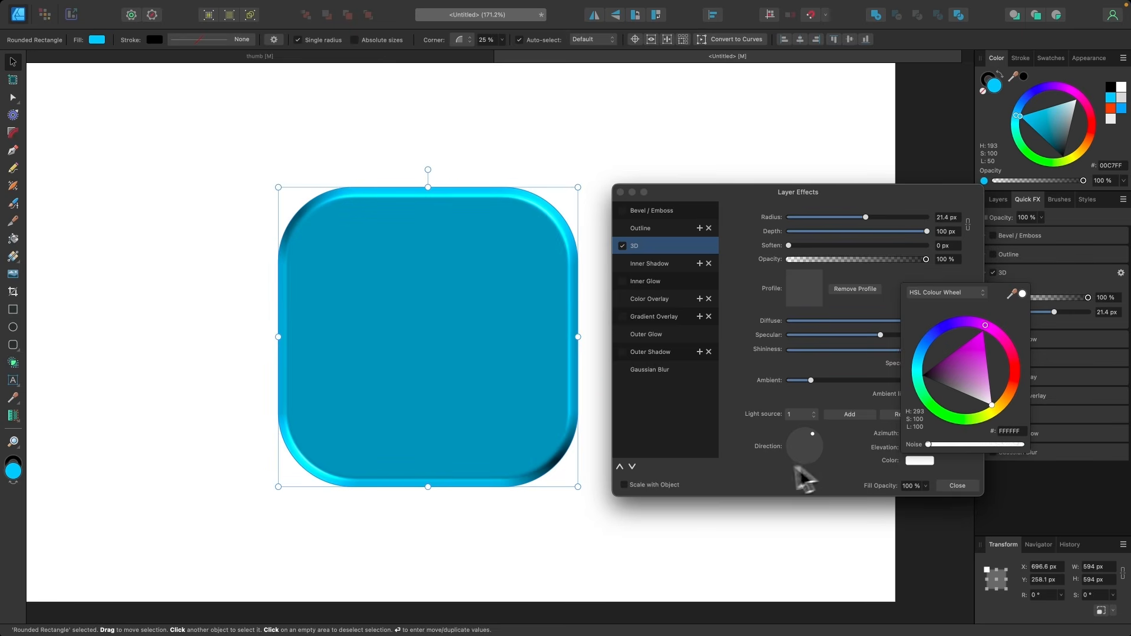
# Colour light source 2 magenta FF00FB and aim it at azimuth -134° and elevation 43.3°
pyautogui.click(806, 415)
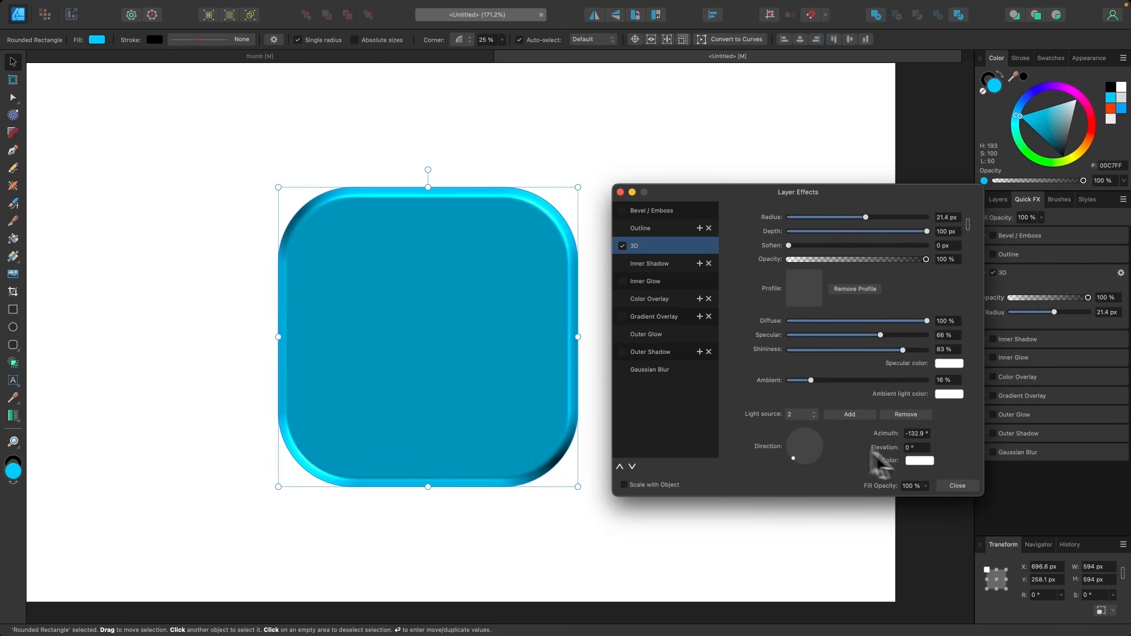
pyautogui.click(928, 461)
pyautogui.moveTo(1011, 365); pyautogui.dragTo(999, 331)
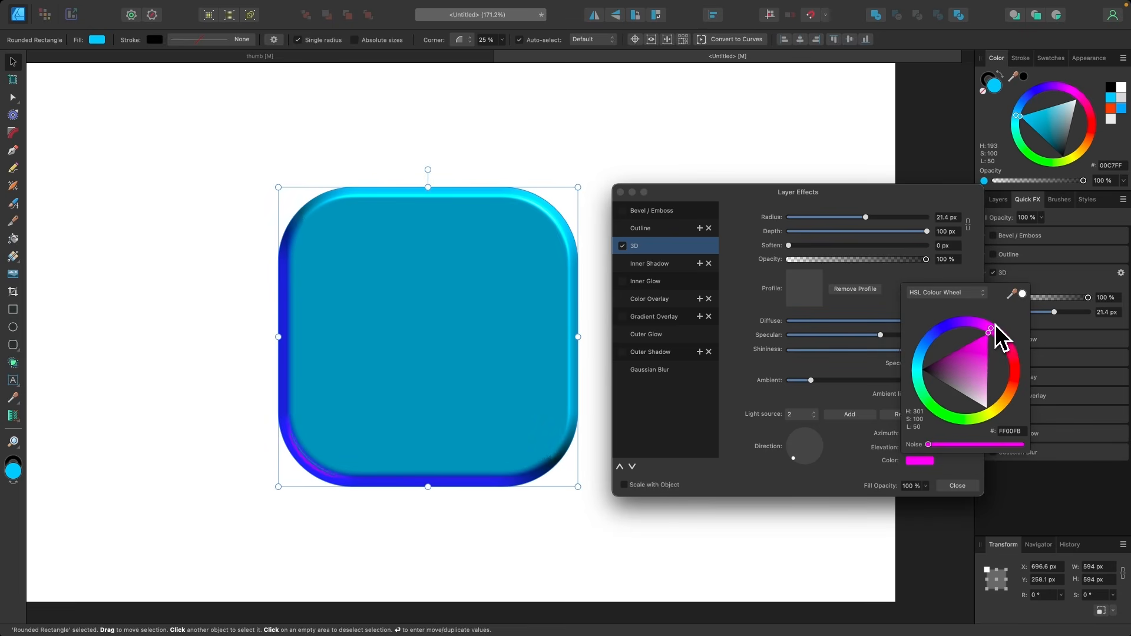
pyautogui.moveTo(803, 454); pyautogui.dragTo(796, 456)
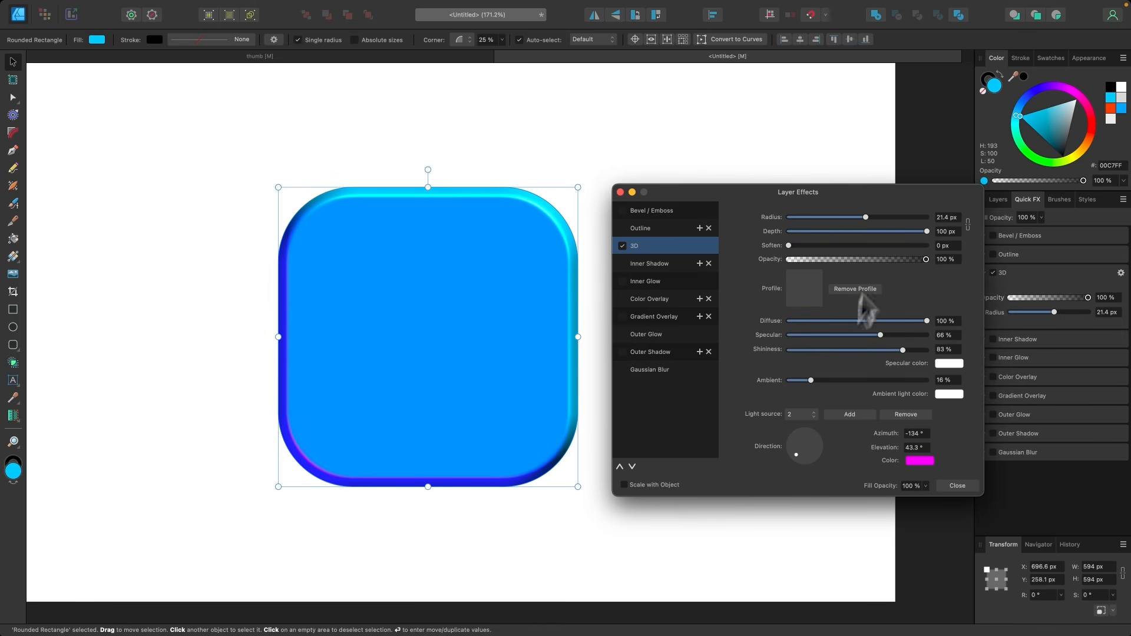
# Set the 3D radius to 41.6 px, close the layer effects settings and switch to the thumb document
pyautogui.moveTo(865, 218); pyautogui.dragTo(900, 221)
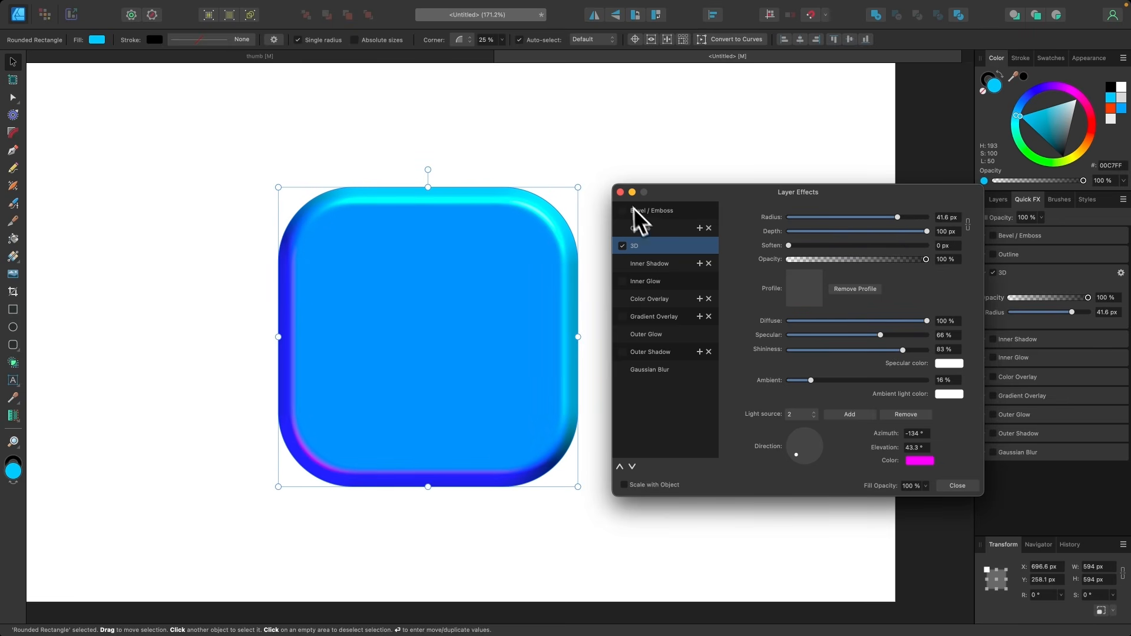
pyautogui.click(620, 192)
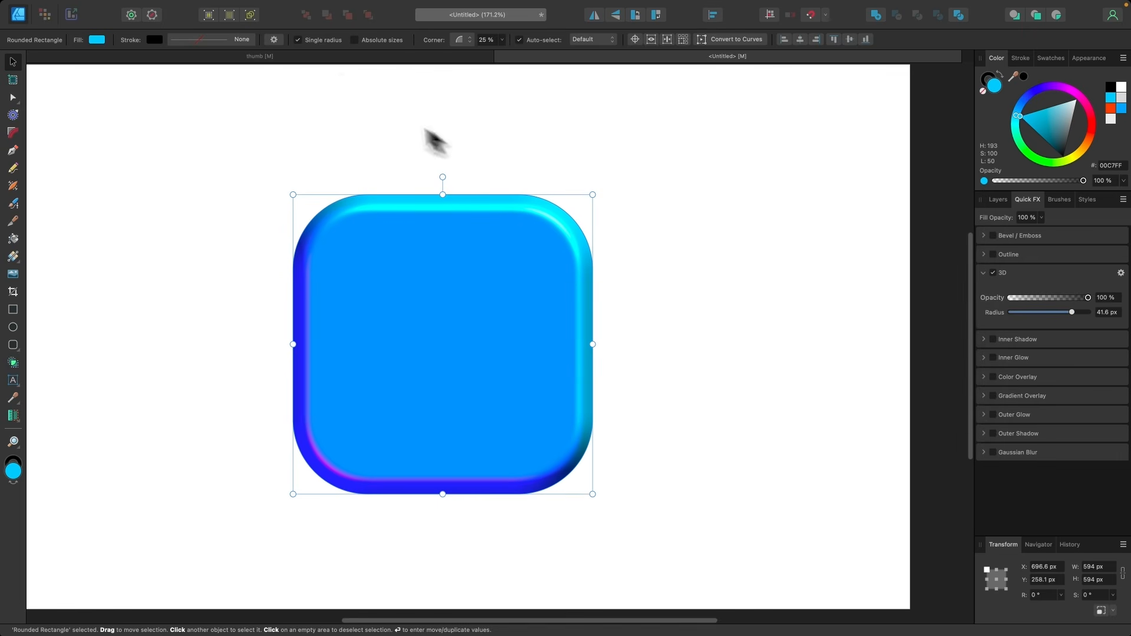
pyautogui.click(322, 57)
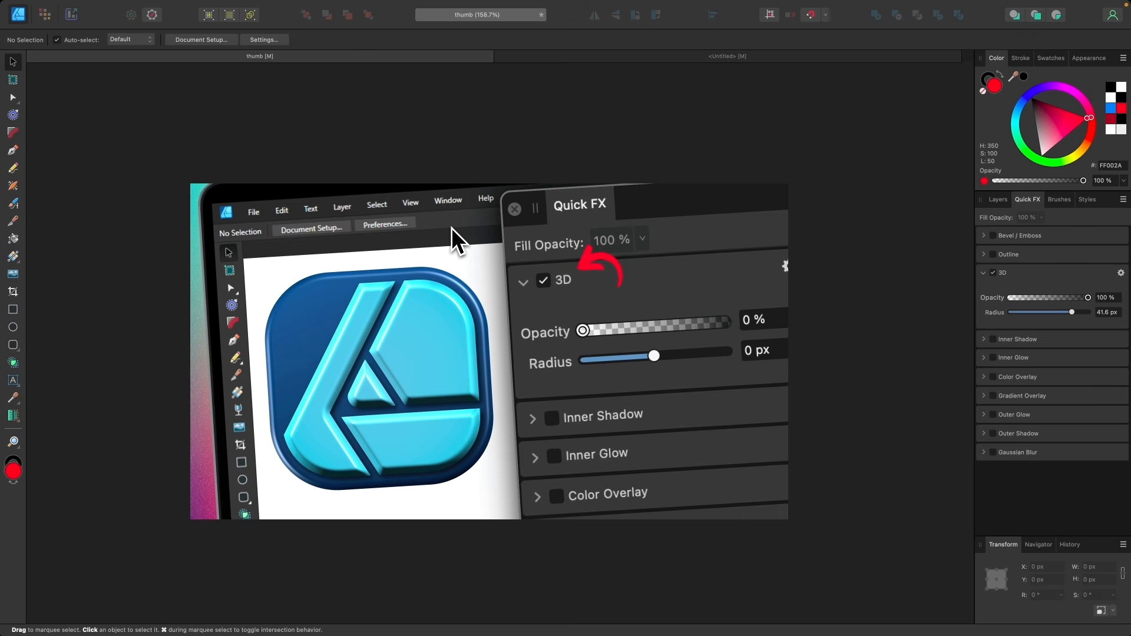
# Examine the logo group in the thumb document and the effects on its path8171 and path8167 layers
pyautogui.click(435, 336)
pyautogui.scroll(5, 383, 367)
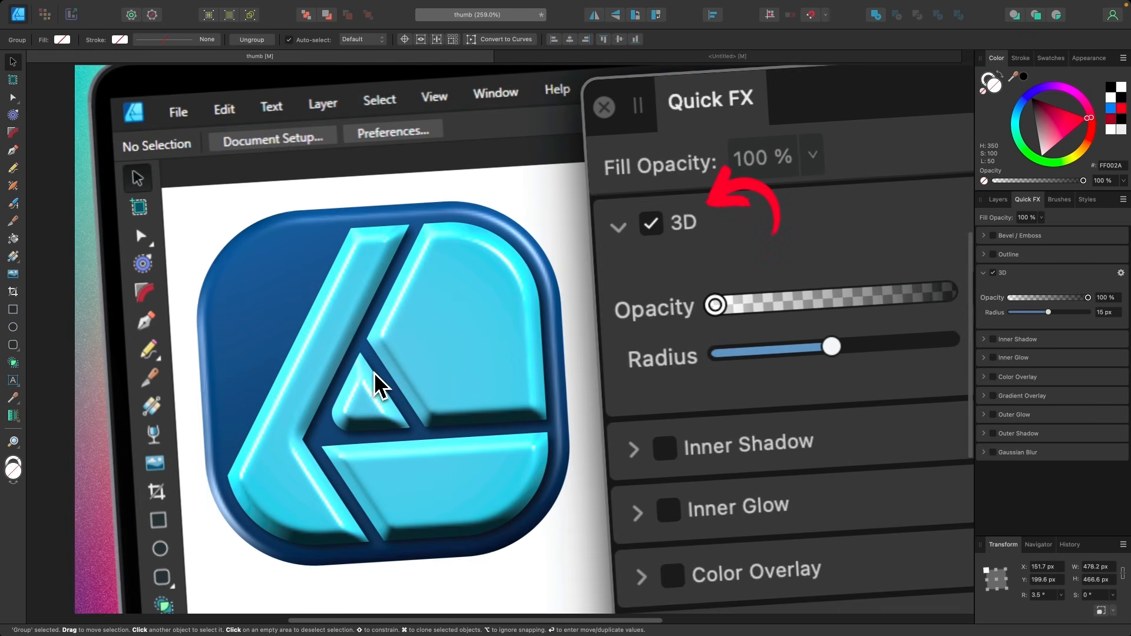
pyautogui.scroll(-4, 431, 381)
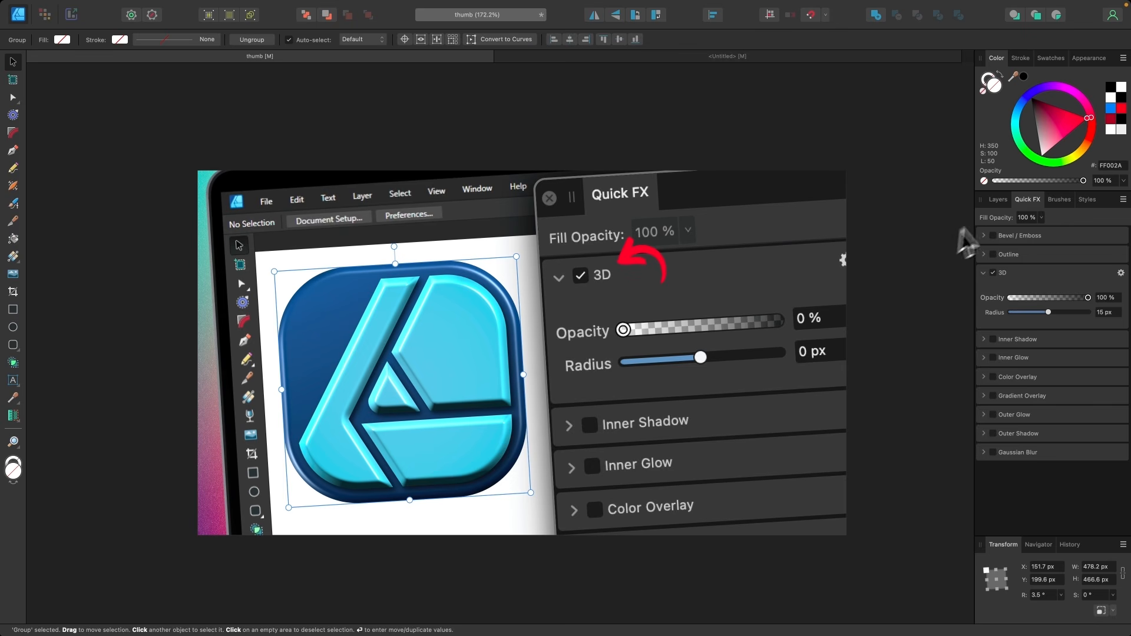
pyautogui.click(998, 199)
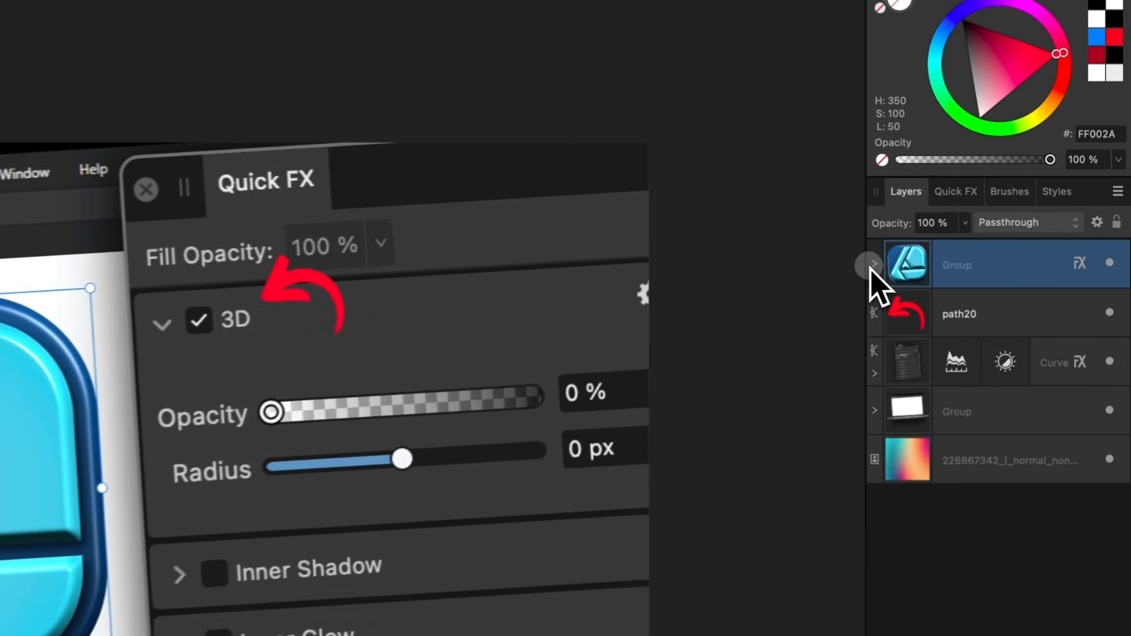
pyautogui.click(872, 265)
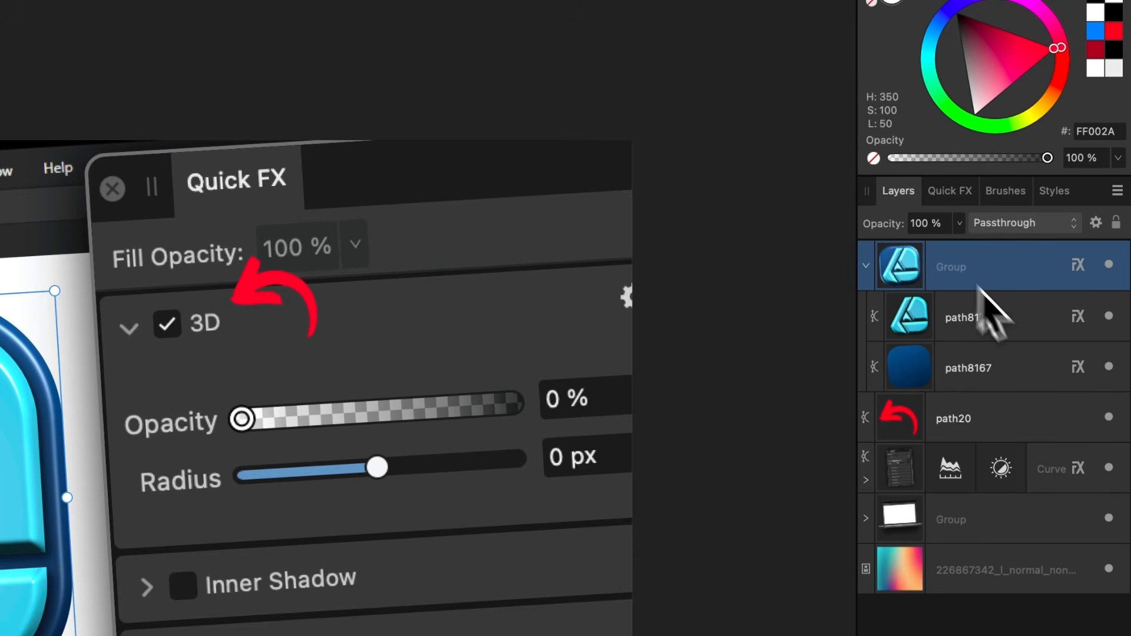
pyautogui.click(1008, 315)
pyautogui.click(974, 372)
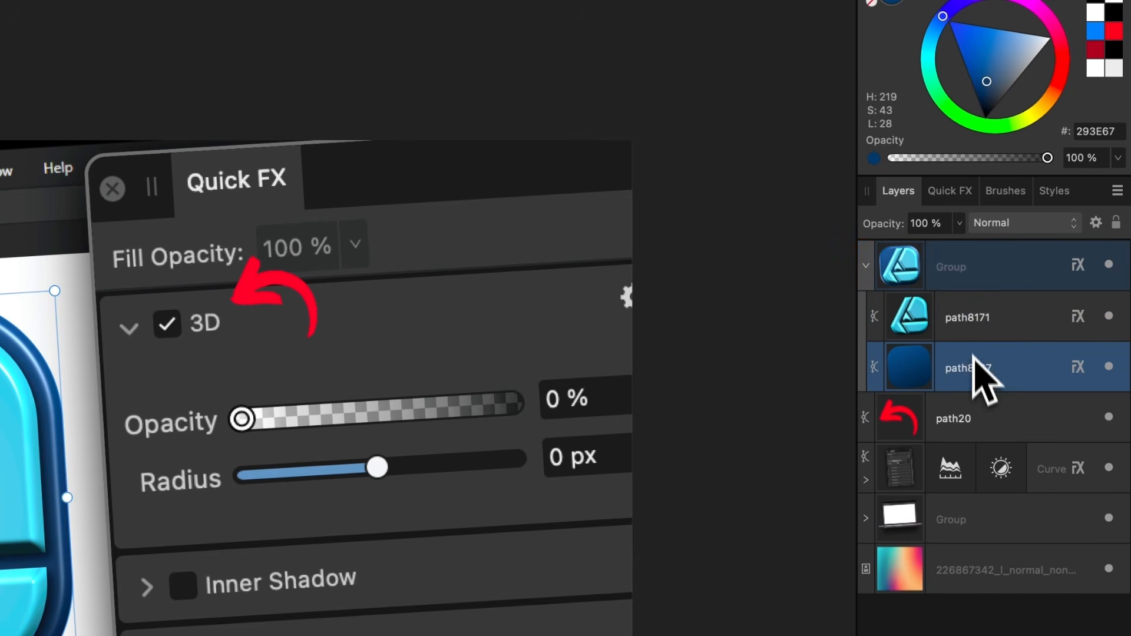
pyautogui.click(969, 328)
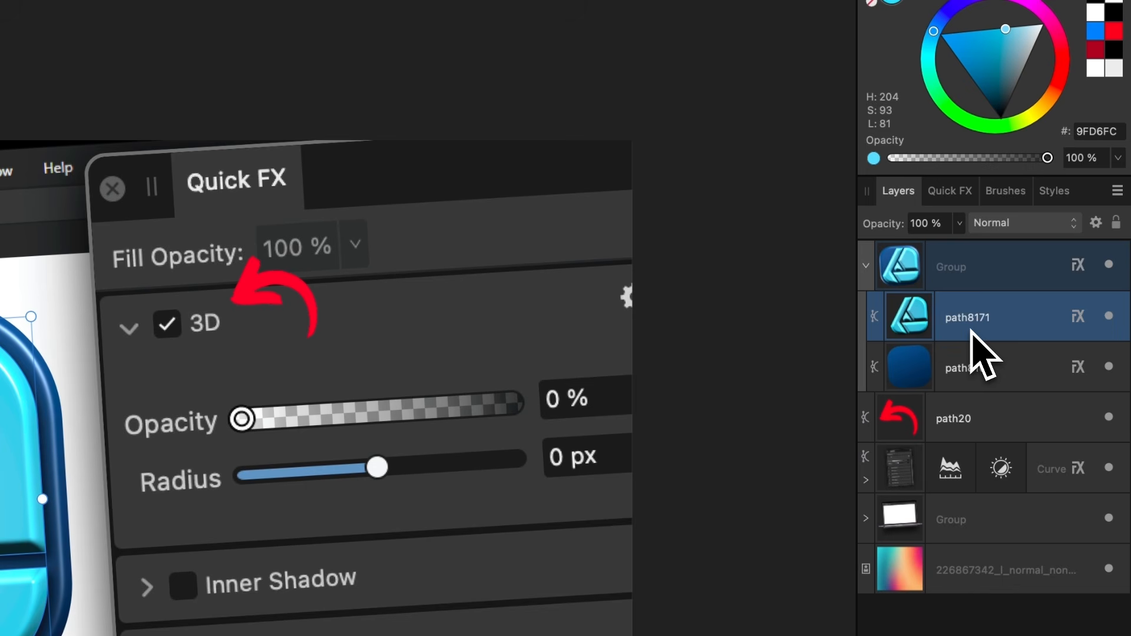
pyautogui.click(963, 360)
pyautogui.click(957, 322)
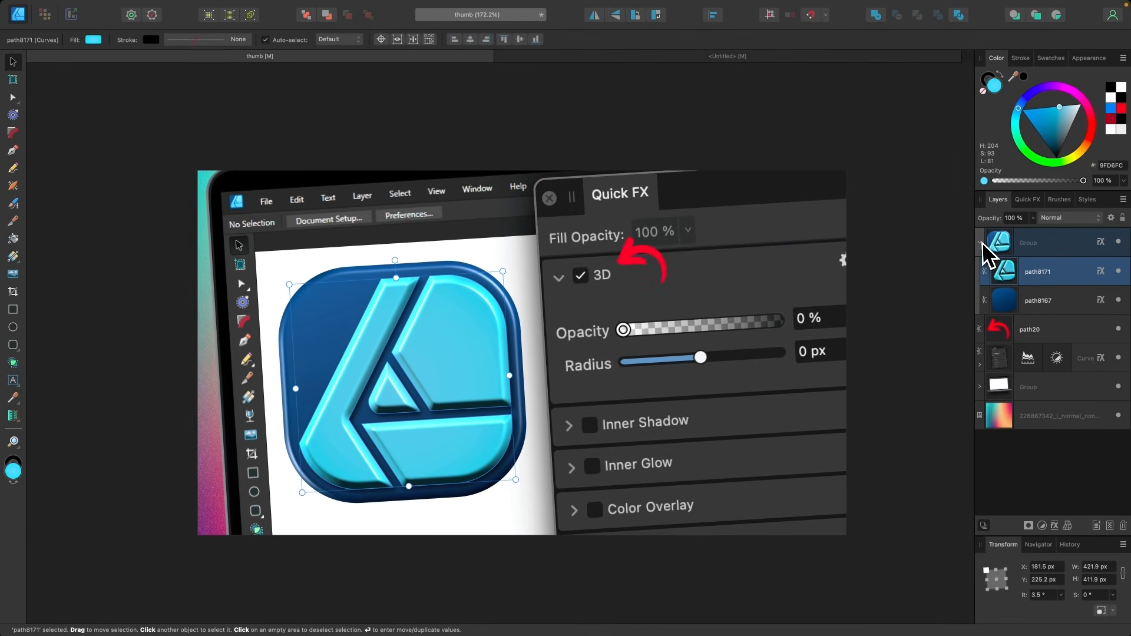
pyautogui.click(981, 242)
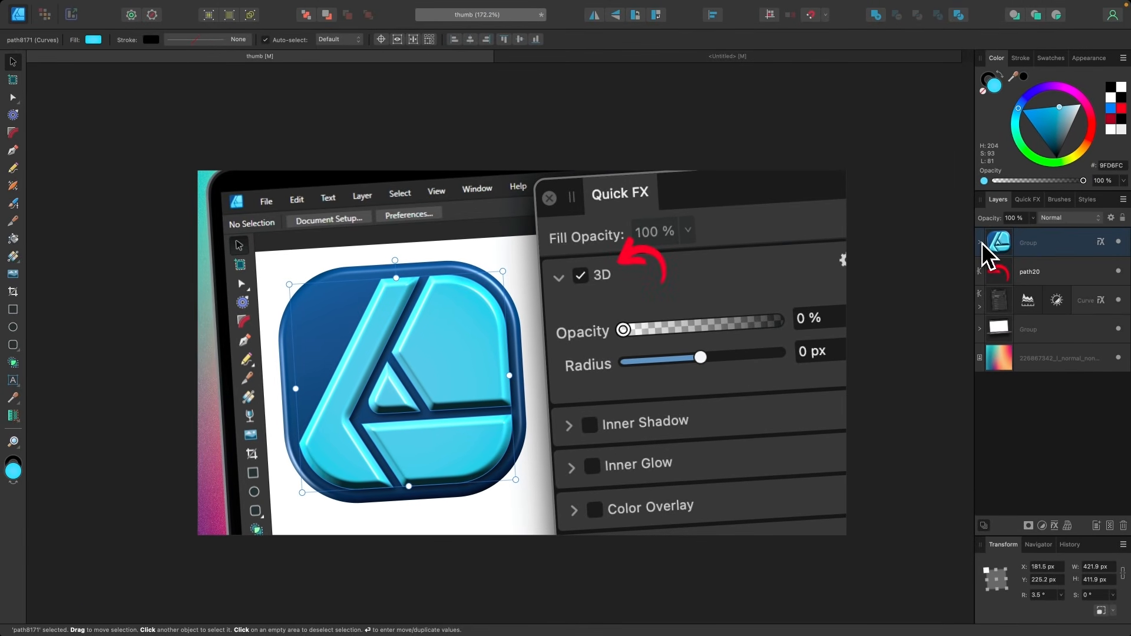
# Examine the edge of the Quick FX panel curve up close and show which layer effects it uses
pyautogui.click(1005, 303)
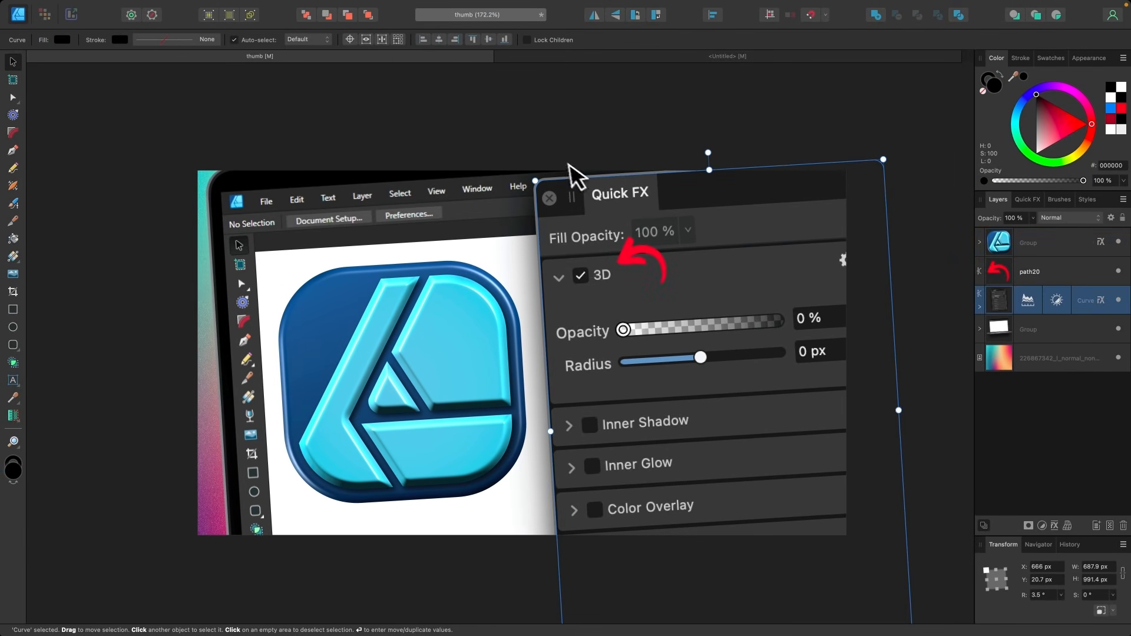
pyautogui.scroll(5, 565, 177)
pyautogui.scroll(3, 471, 277)
pyautogui.scroll(1, 468, 282)
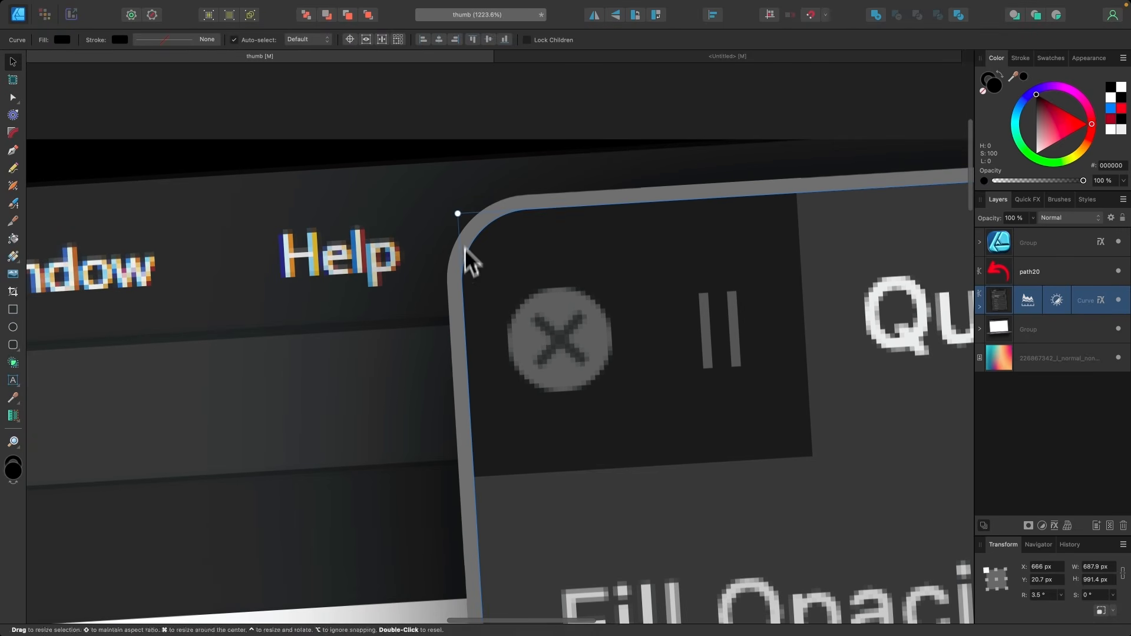
pyautogui.click(1027, 200)
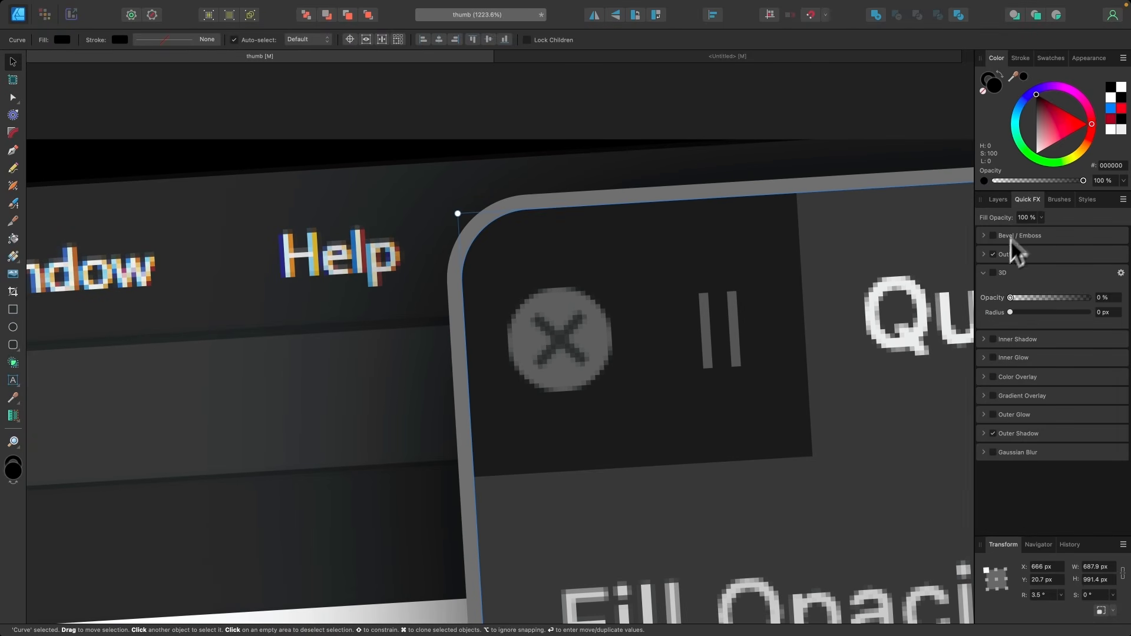
# Turn the curve's Outline effect off and back on to compare its border, then deselect the curve
pyautogui.scroll(-1, 1009, 376)
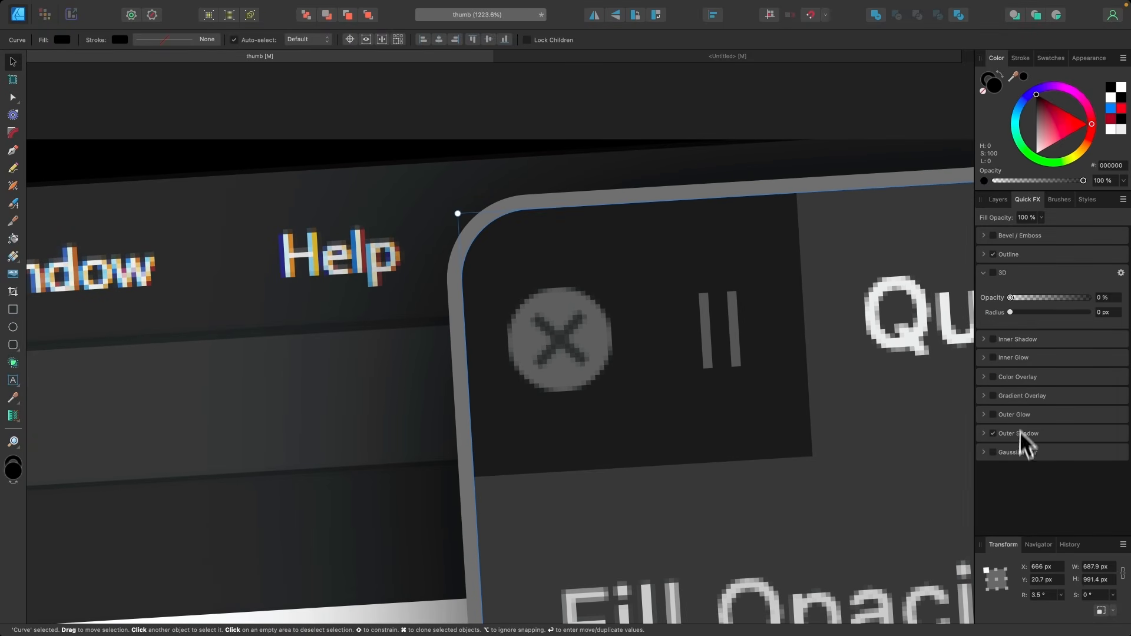
pyautogui.scroll(-3, 374, 424)
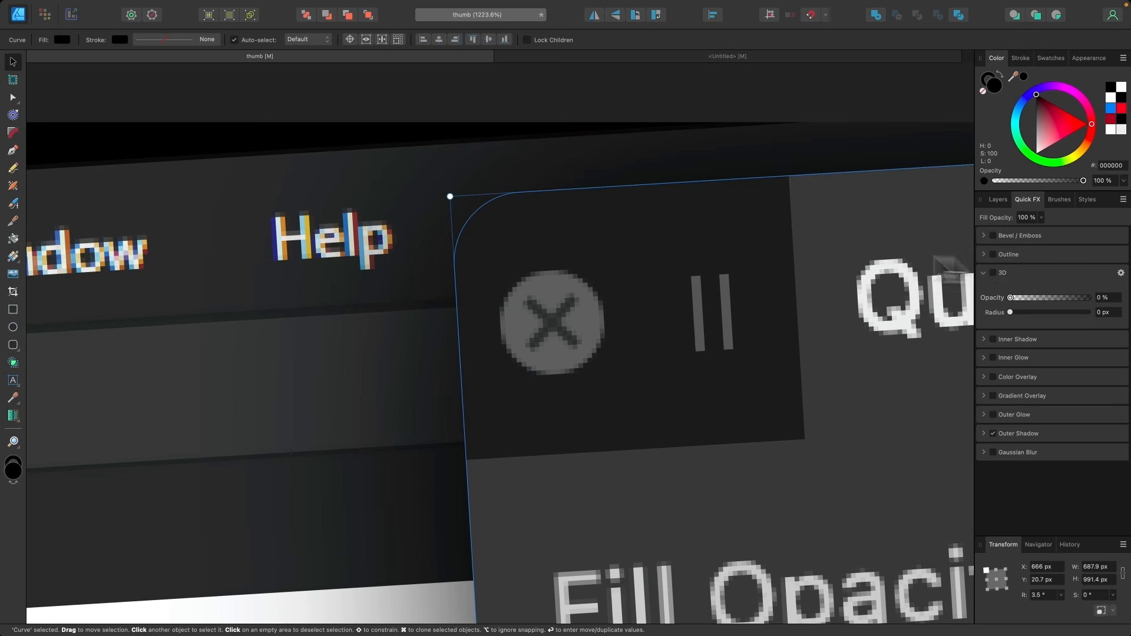
pyautogui.scroll(-5, 595, 223)
pyautogui.scroll(-2, 593, 217)
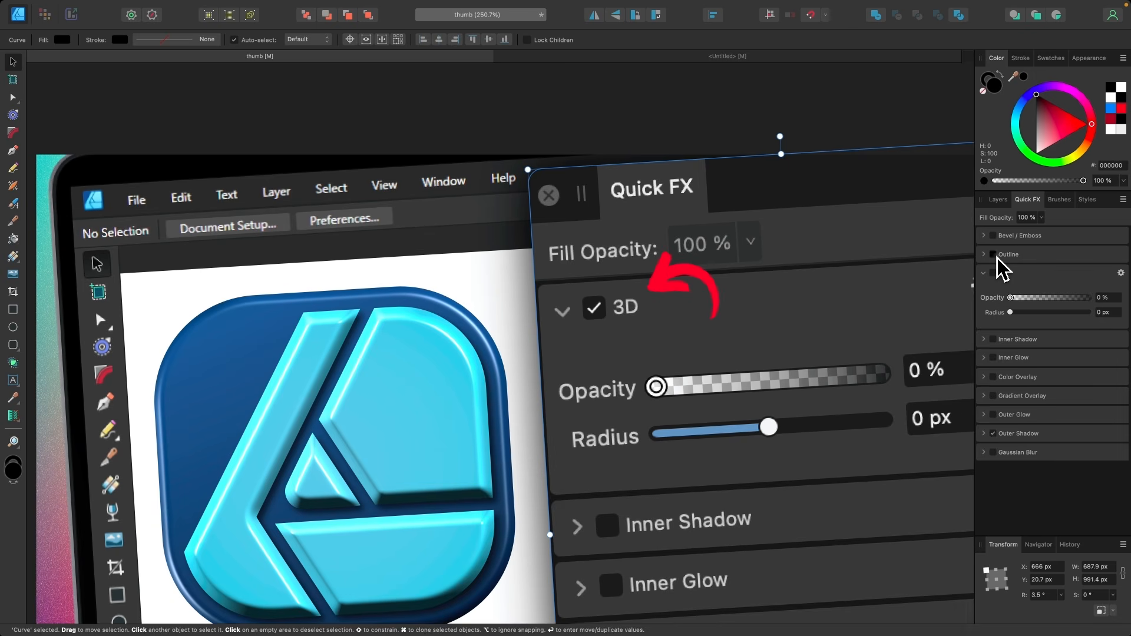
pyautogui.click(993, 255)
pyautogui.scroll(-5, 436, 154)
pyautogui.click(434, 139)
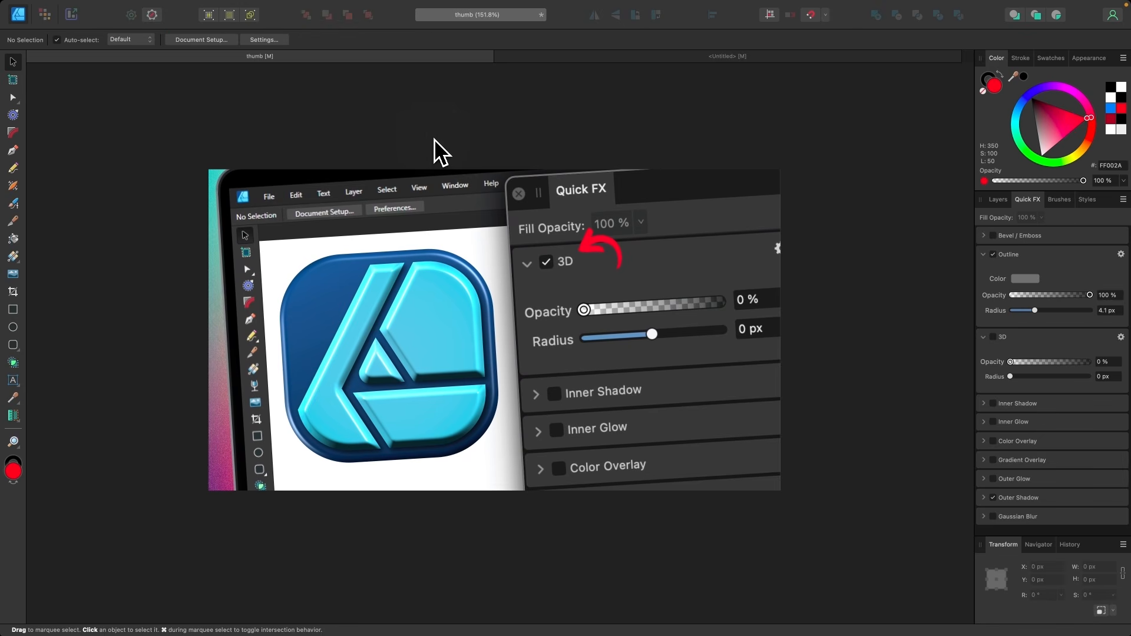
# Switch to the untitled document and add the art text "Sample Text" at about 333 pt near the page centre
pyautogui.click(597, 59)
pyautogui.scroll(-3, 497, 210)
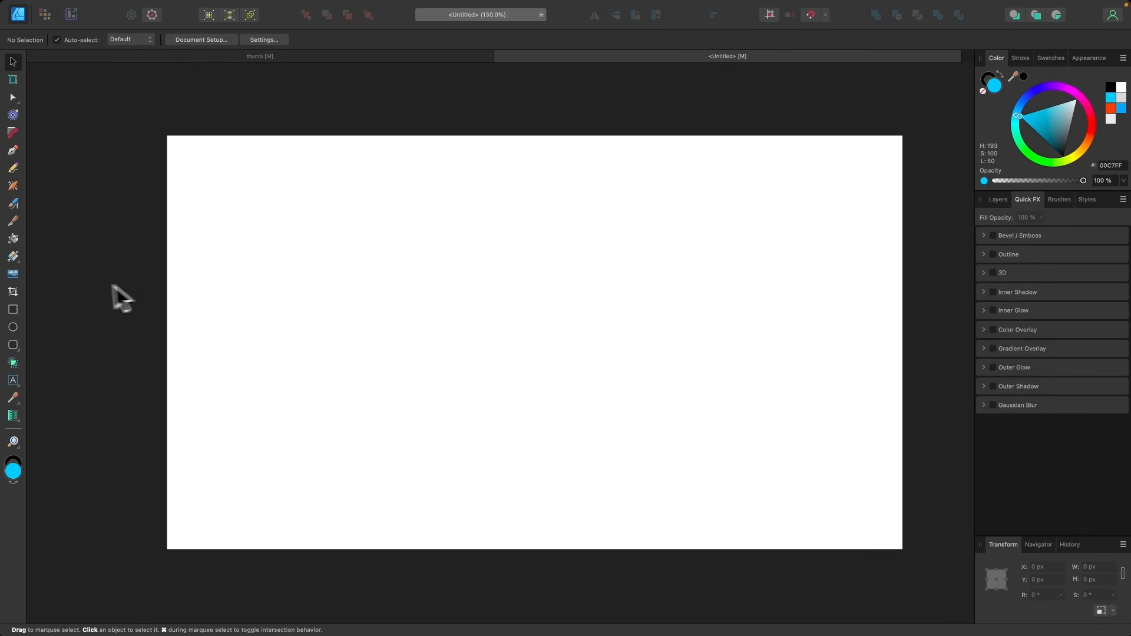
pyautogui.click(13, 380)
pyautogui.moveTo(353, 287); pyautogui.dragTo(464, 378)
pyautogui.write('S')
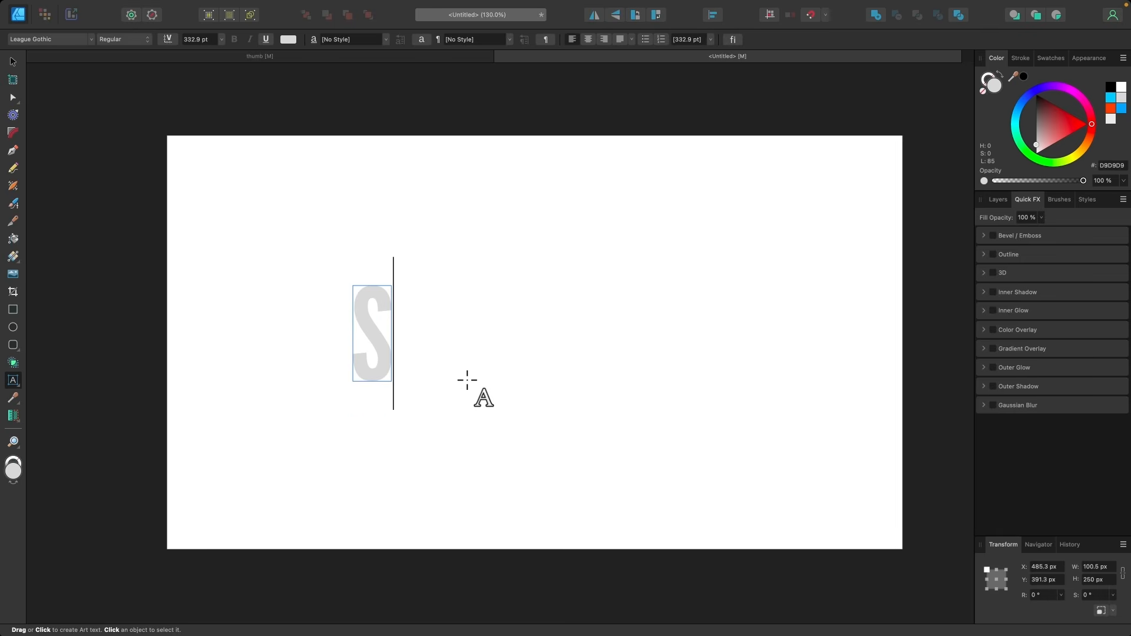
pyautogui.write('ample Text')
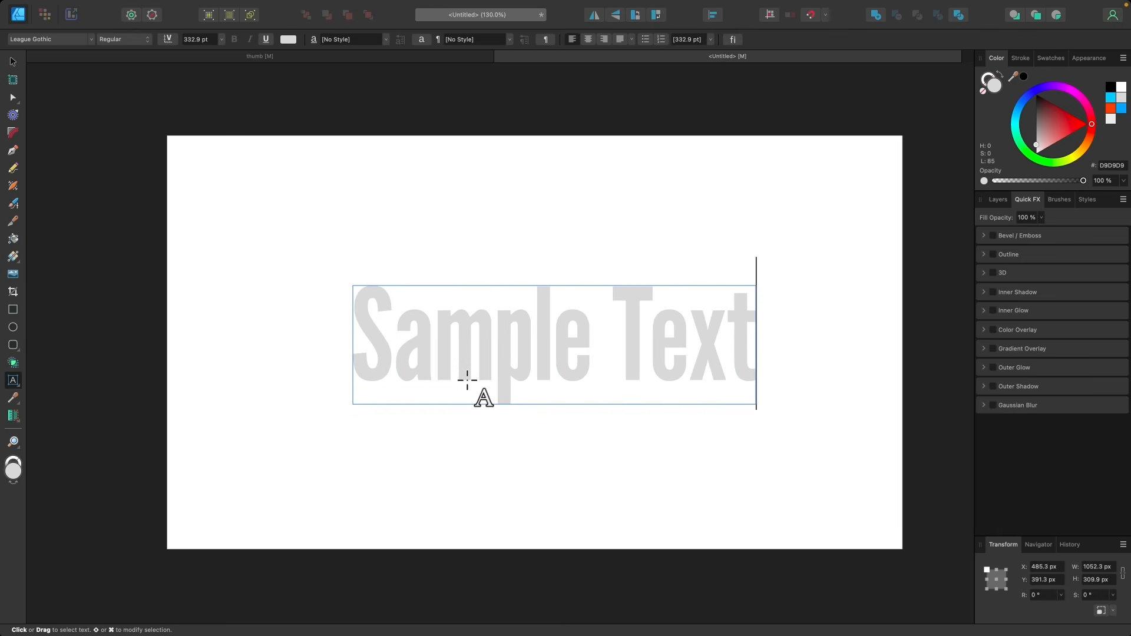
pyautogui.click(14, 61)
# Lighten the sample text's fill colour to EEEEEE
pyautogui.scroll(4, 495, 255)
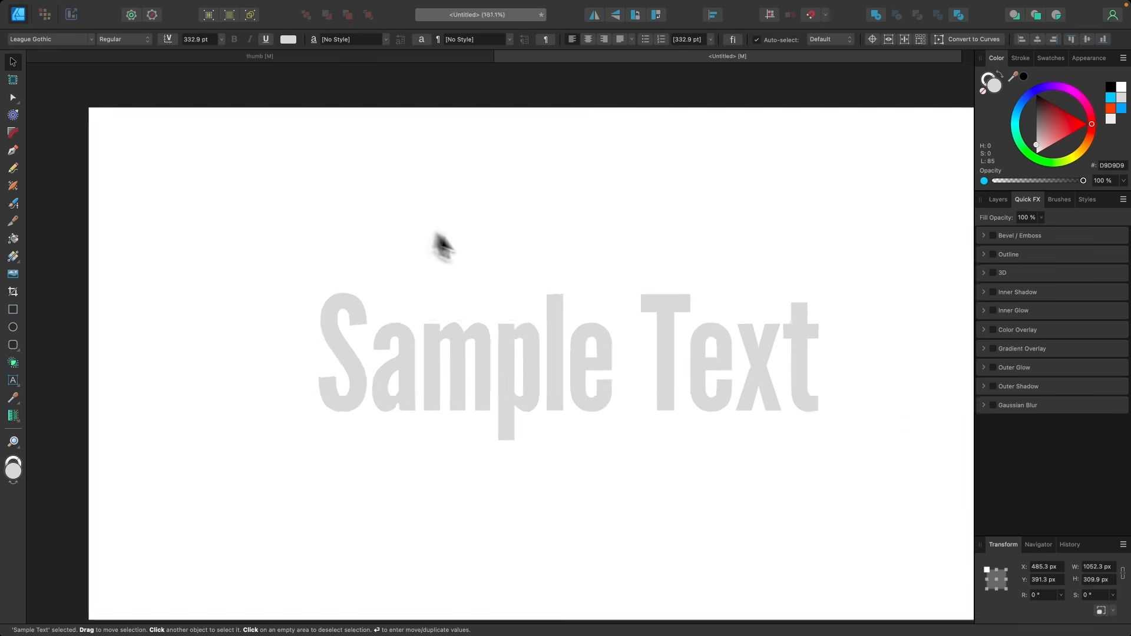
pyautogui.scroll(-3, 497, 256)
pyautogui.click(1043, 140)
pyautogui.moveTo(1044, 140); pyautogui.dragTo(1035, 151)
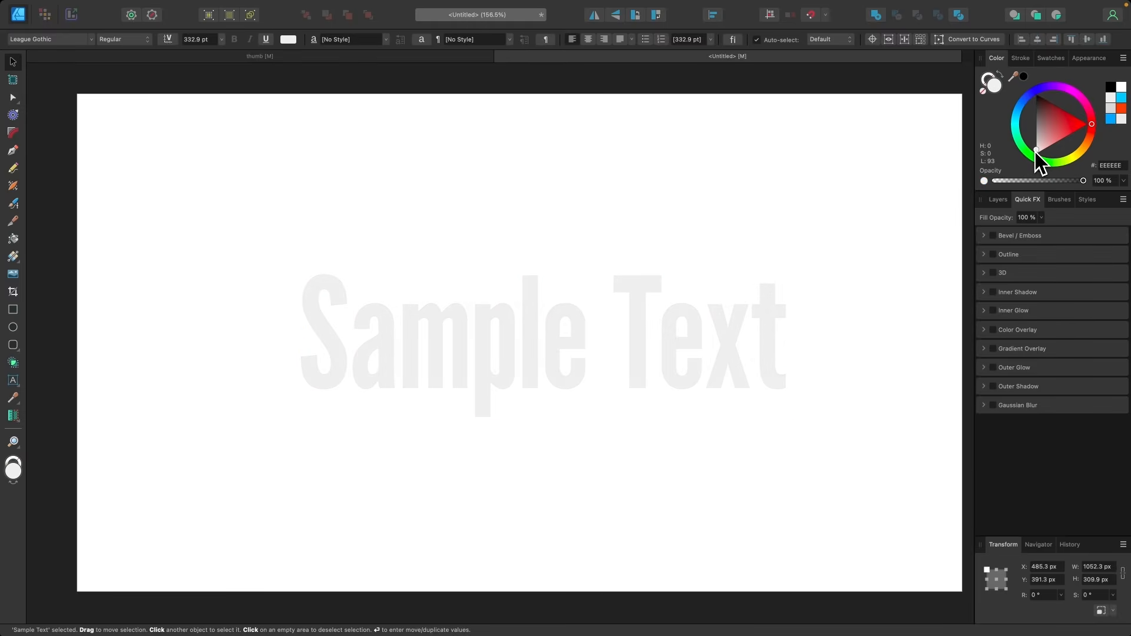
# Apply an Inner Shadow to the sample text with a 13.2 px radius and 63 % opacity
pyautogui.click(995, 312)
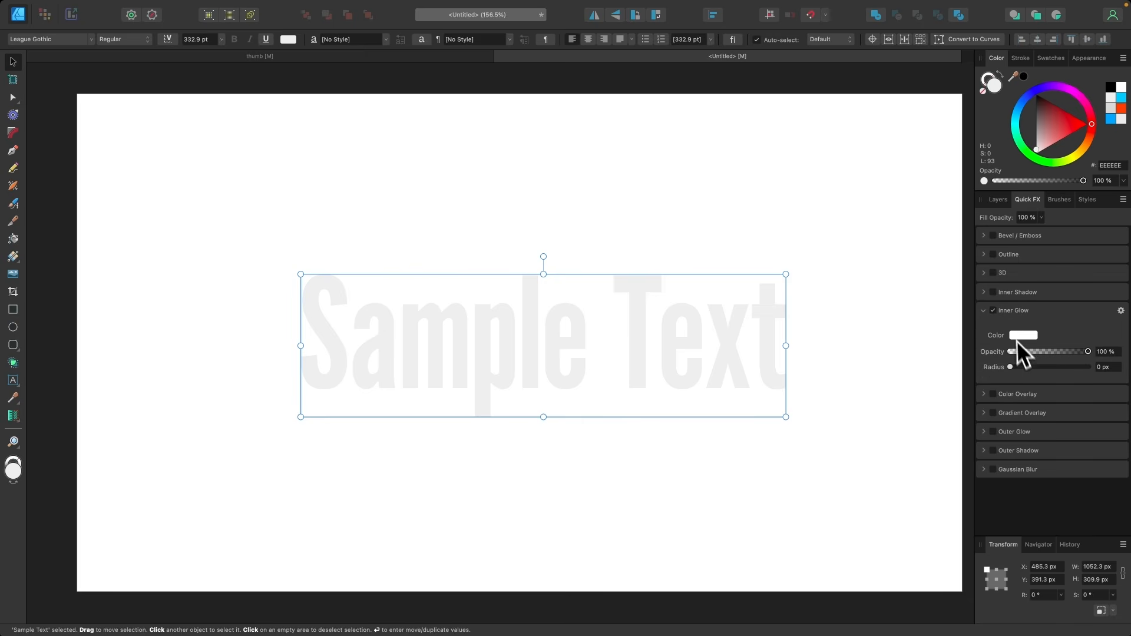
pyautogui.click(998, 310)
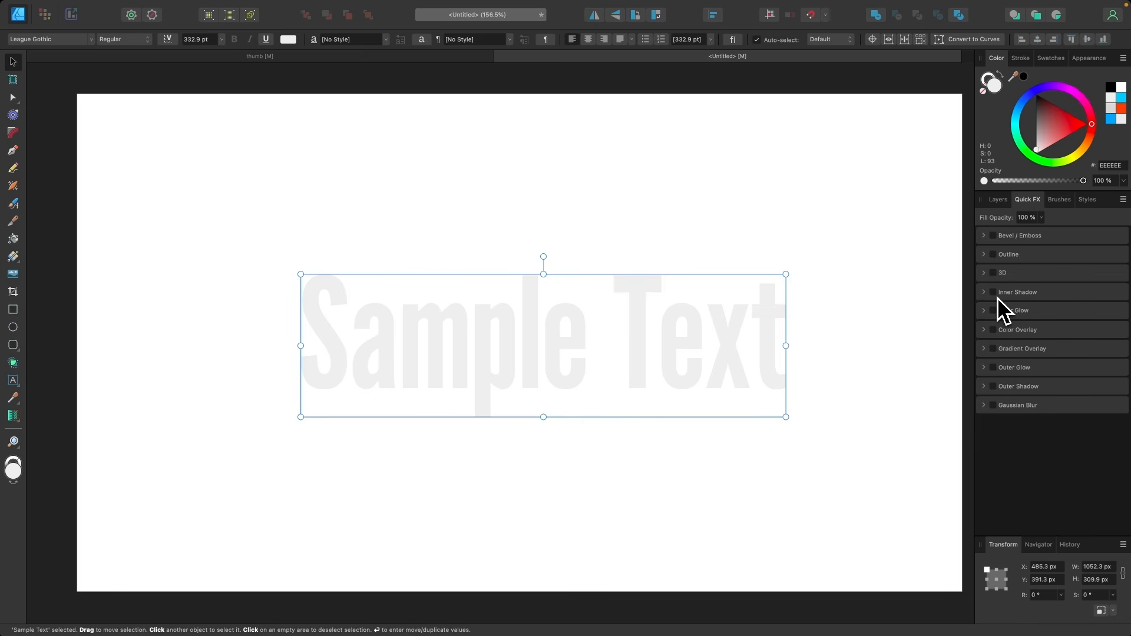
pyautogui.click(996, 295)
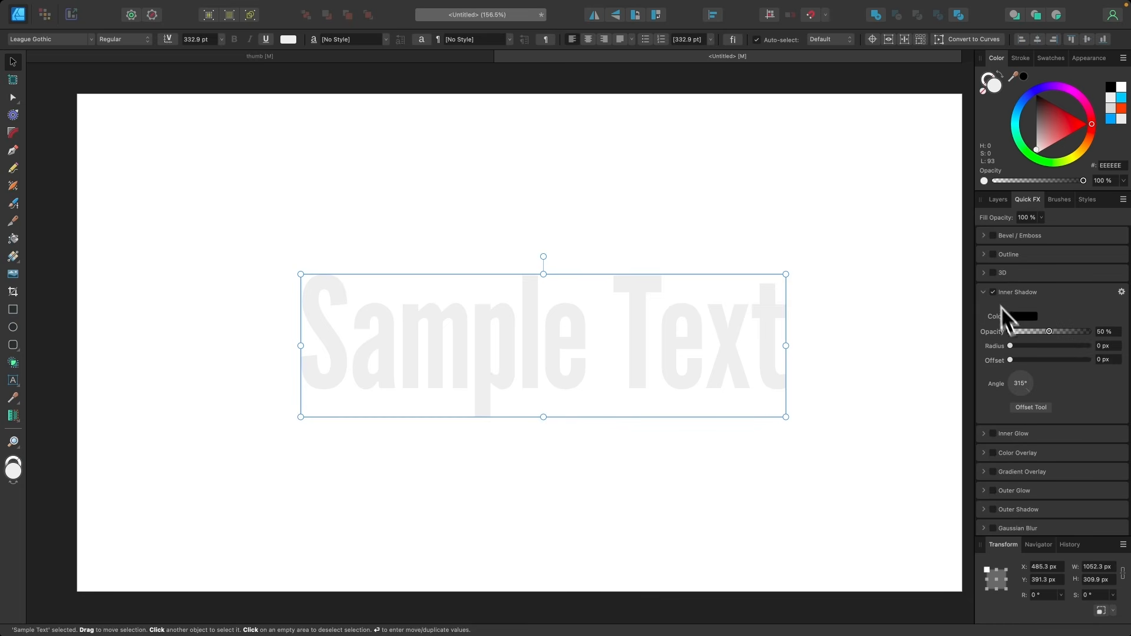
pyautogui.moveTo(1011, 348); pyautogui.dragTo(1048, 351)
pyautogui.scroll(10, 606, 348)
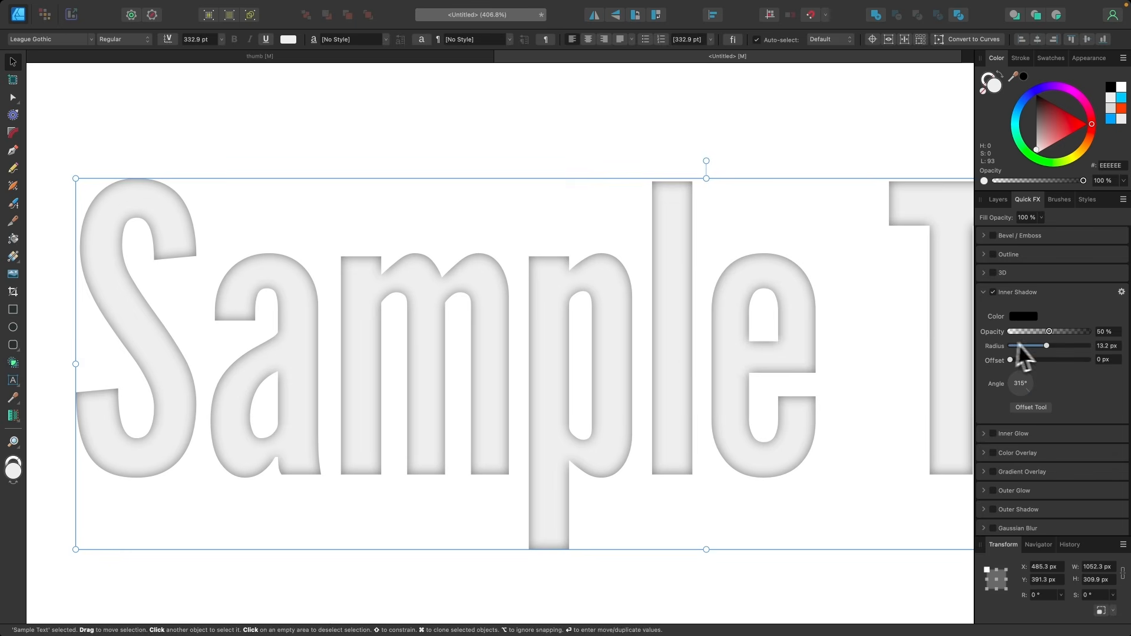
pyautogui.moveTo(1049, 333)
pyautogui.mouseDown()
pyautogui.moveTo(1110, 341)
pyautogui.moveTo(1030, 338)
pyautogui.moveTo(1104, 338)
pyautogui.moveTo(1052, 336)
pyautogui.mouseUp()
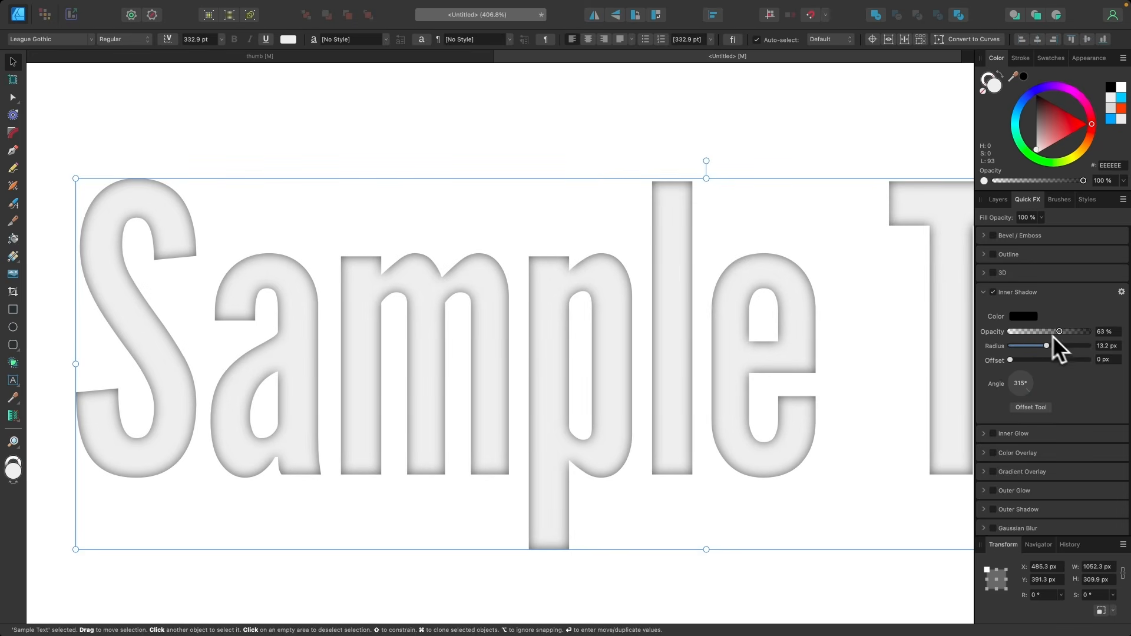
# Try the inner shadow's colour and angle settings, keeping black and 315°, and set its offset to 5.6 px
pyautogui.click(1023, 320)
pyautogui.moveTo(1055, 400); pyautogui.dragTo(1047, 358)
pyautogui.click(1072, 291)
pyautogui.moveTo(1011, 360); pyautogui.dragTo(1034, 359)
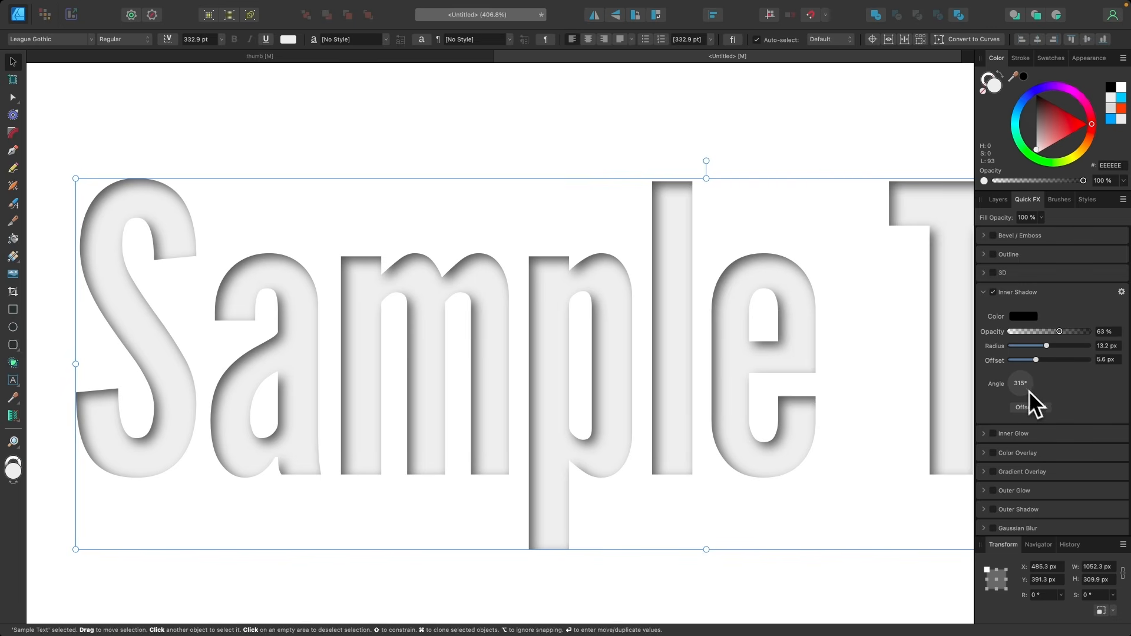
pyautogui.moveTo(1029, 392)
pyautogui.mouseDown()
pyautogui.moveTo(999, 383)
pyautogui.moveTo(1029, 394)
pyautogui.moveTo(1016, 367)
pyautogui.moveTo(1037, 387)
pyautogui.moveTo(1002, 394)
pyautogui.moveTo(1033, 403)
pyautogui.mouseUp()
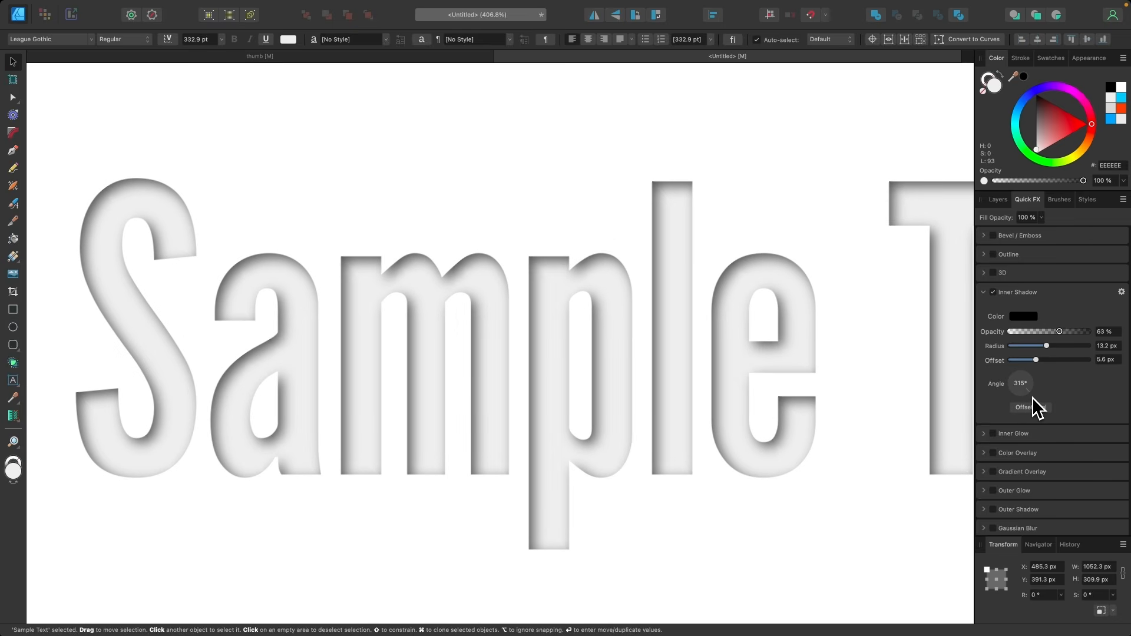
# Reposition the inner shadow on the canvas with the Offset Tool to a 9.7 px offset at 317°
pyautogui.click(1029, 407)
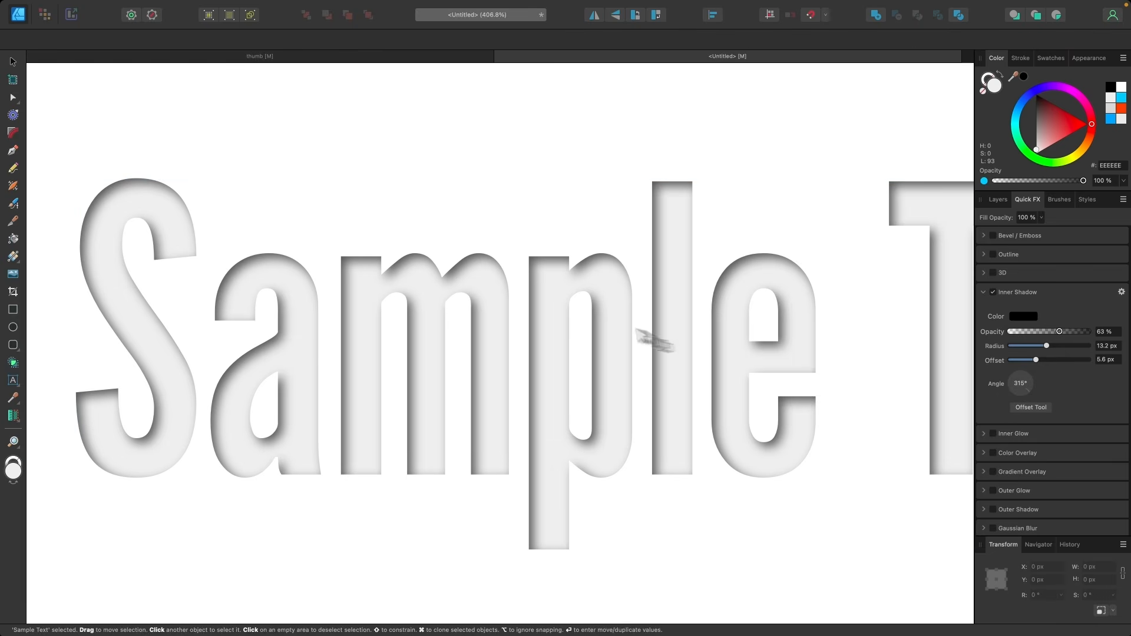
pyautogui.moveTo(576, 317)
pyautogui.mouseDown()
pyautogui.moveTo(578, 305)
pyautogui.moveTo(571, 321)
pyautogui.moveTo(560, 312)
pyautogui.moveTo(580, 320)
pyautogui.mouseUp()
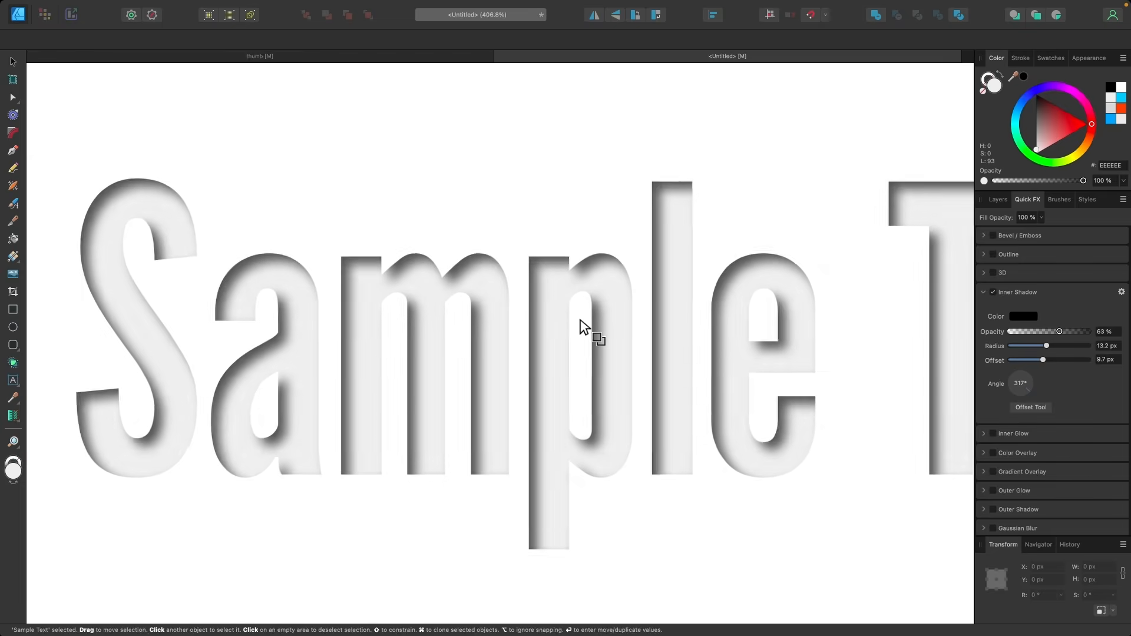
pyautogui.scroll(-3, 580, 320)
pyautogui.hscroll(5, 583, 327)
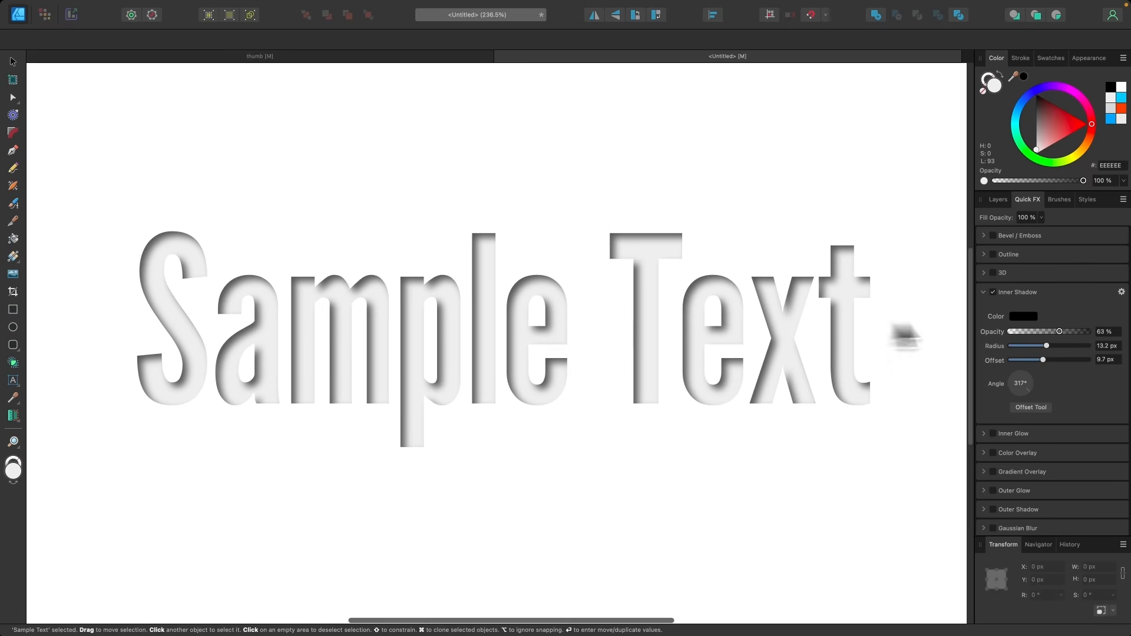
# Set the inner shadow's intensity to 10 % in the detailed layer effects settings and try other blend modes such as Divide
pyautogui.click(1121, 291)
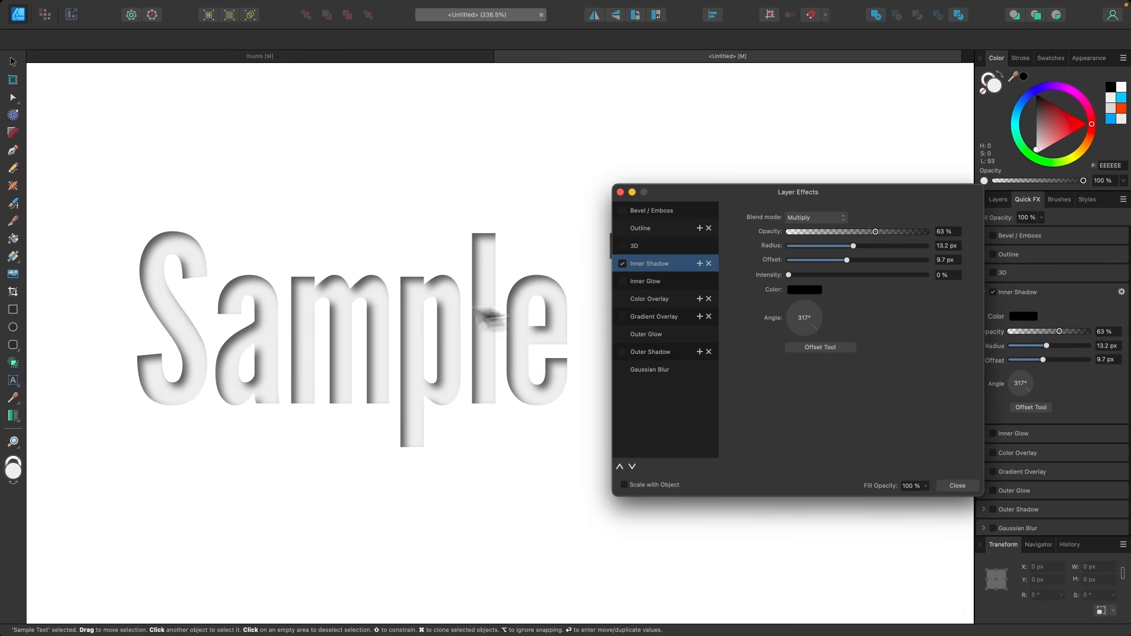
pyautogui.hscroll(3, 384, 327)
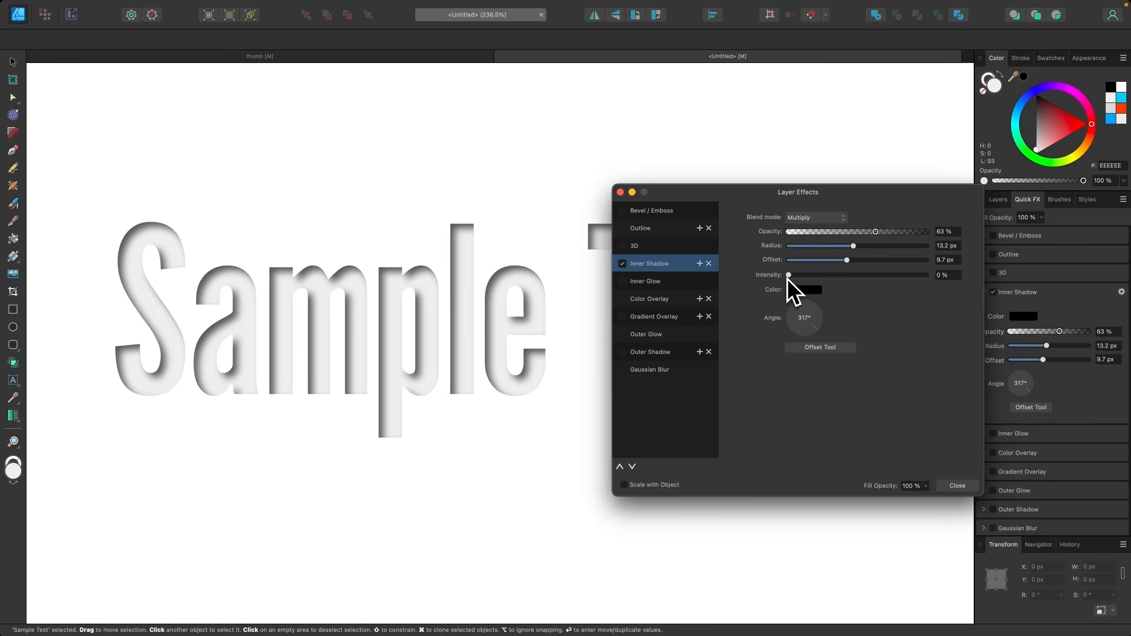
pyautogui.moveTo(789, 278)
pyautogui.mouseDown()
pyautogui.moveTo(883, 283)
pyautogui.moveTo(790, 292)
pyautogui.moveTo(992, 315)
pyautogui.moveTo(813, 300)
pyautogui.moveTo(885, 292)
pyautogui.moveTo(804, 288)
pyautogui.mouseUp()
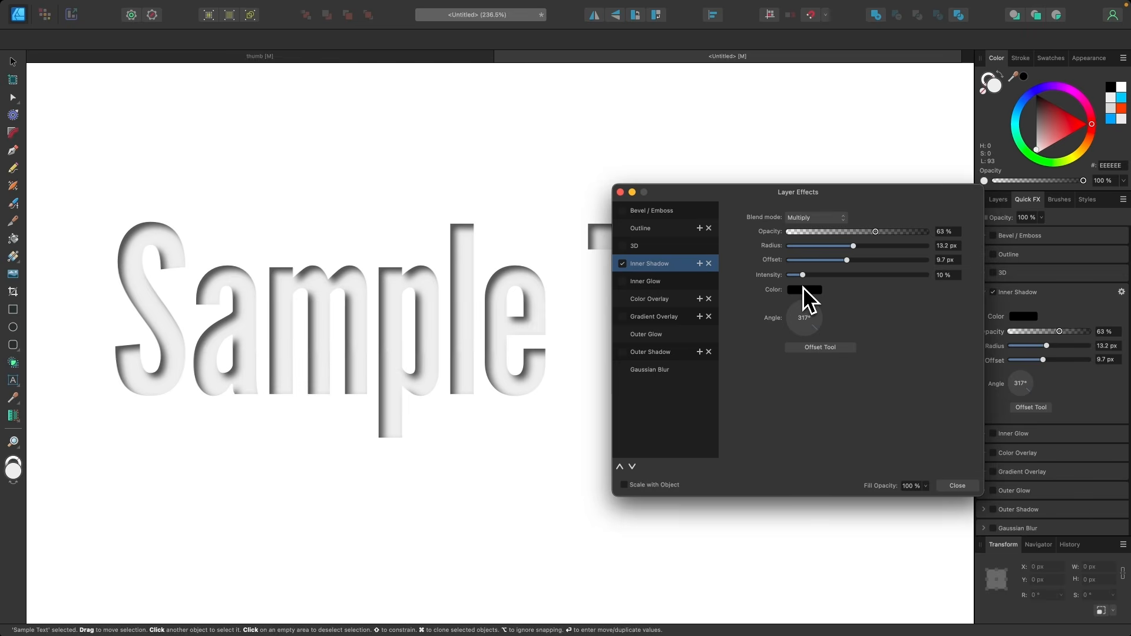
pyautogui.click(813, 218)
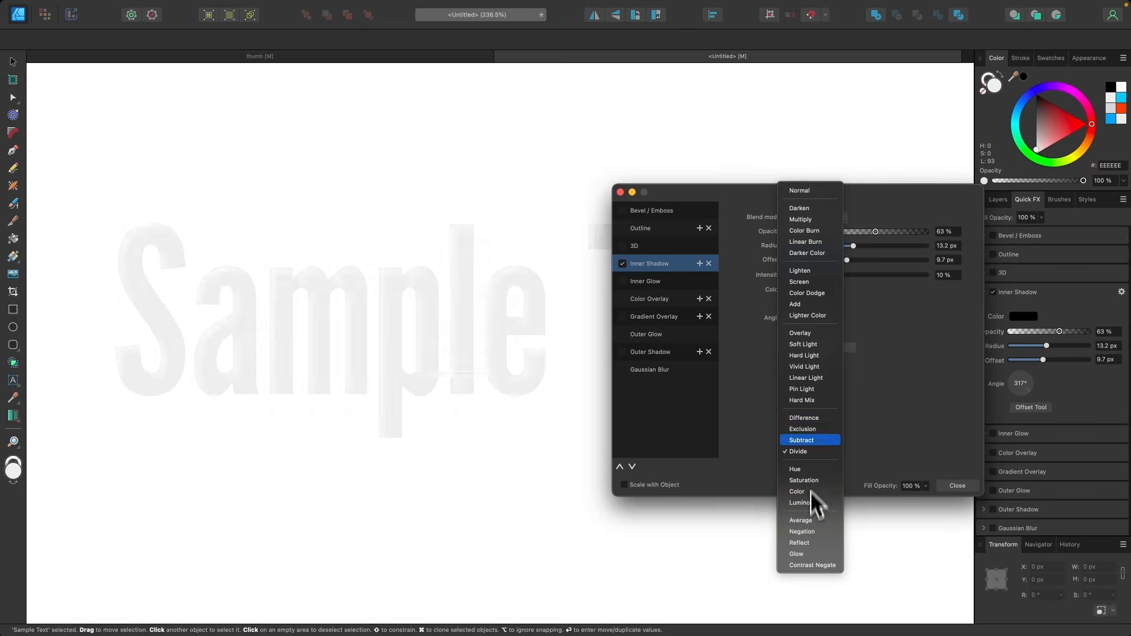
pyautogui.click(895, 381)
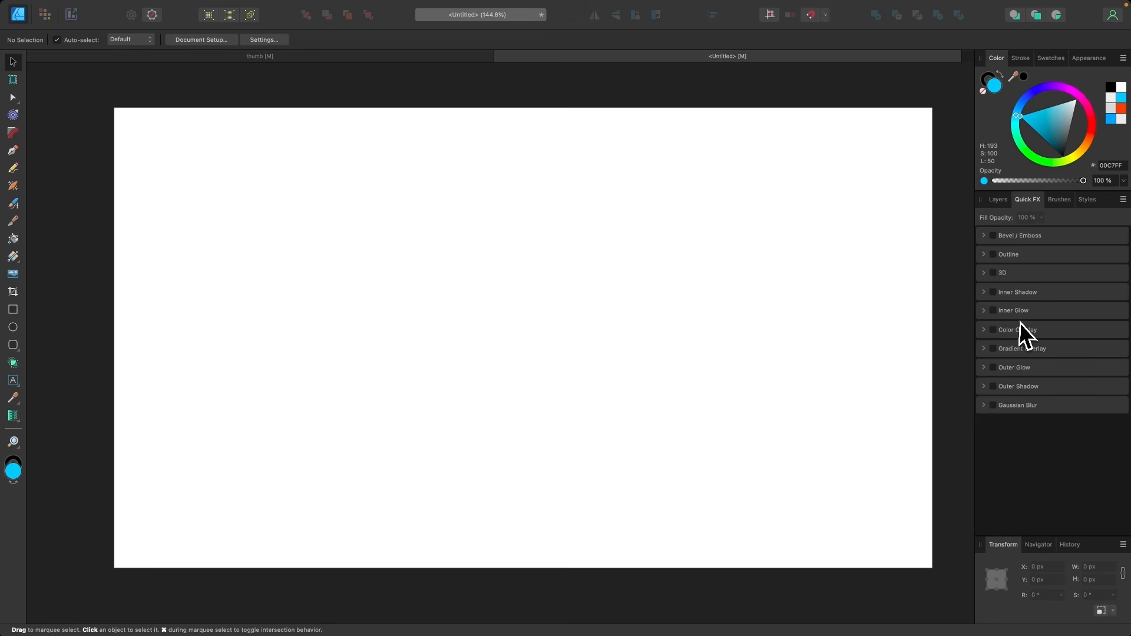
# Cover the whole page with a 1920 × 1080 px rectangle, with snapping enabled, and fill it with near-black #111111
pyautogui.hscroll(1, 588, 273)
pyautogui.scroll(1, 588, 273)
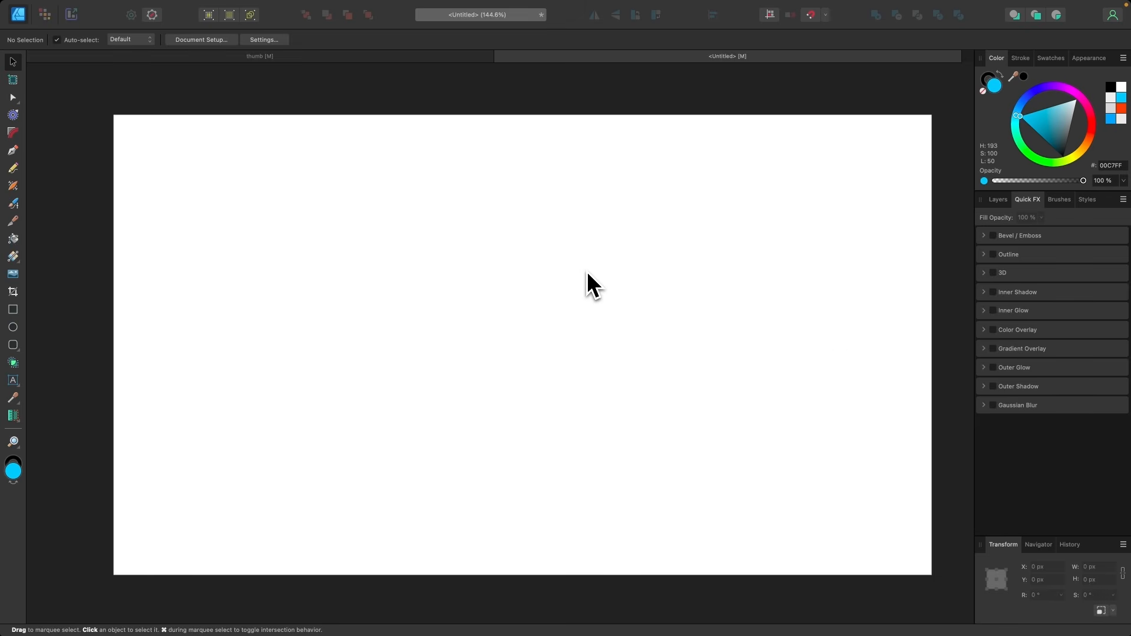
pyautogui.click(13, 311)
pyautogui.click(811, 15)
pyautogui.moveTo(111, 115); pyautogui.dragTo(928, 579)
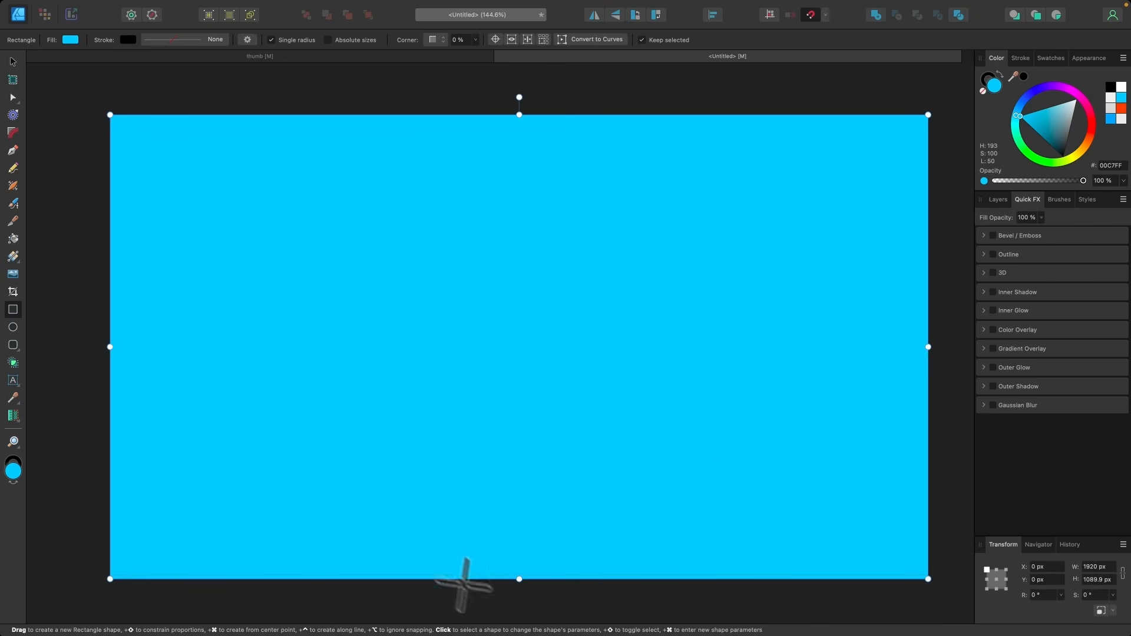
pyautogui.moveTo(519, 580); pyautogui.dragTo(519, 574)
pyautogui.moveTo(1047, 124); pyautogui.dragTo(1073, 158)
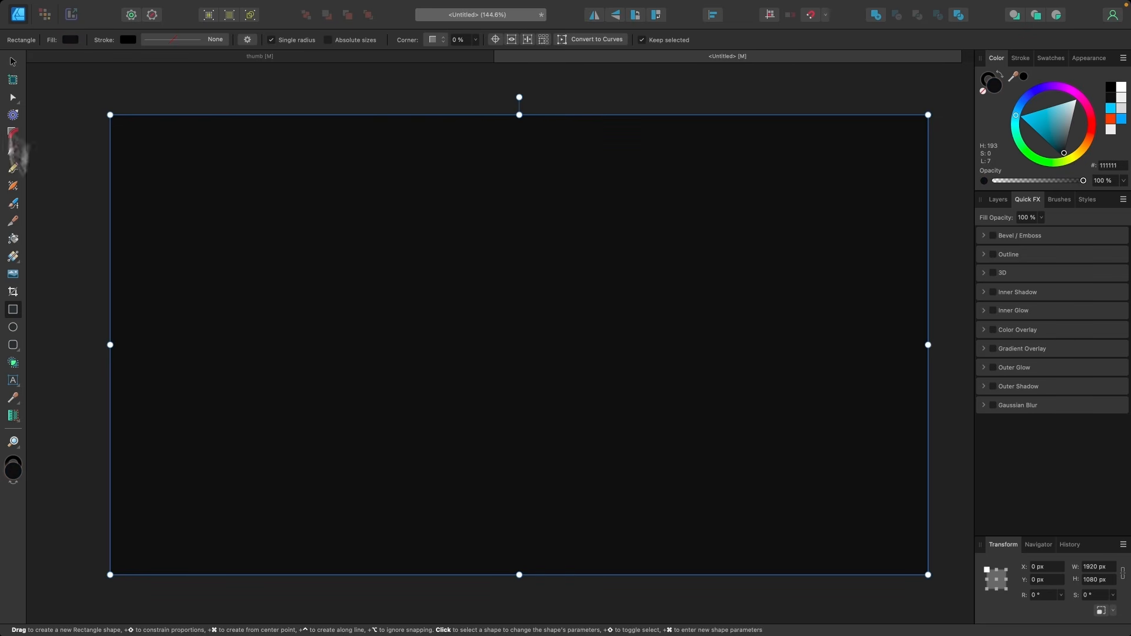
# Add the art text "Text" on the dark background and fill it with teal #006D8C
pyautogui.click(13, 382)
pyautogui.moveTo(286, 281); pyautogui.dragTo(477, 417)
pyautogui.write('Text')
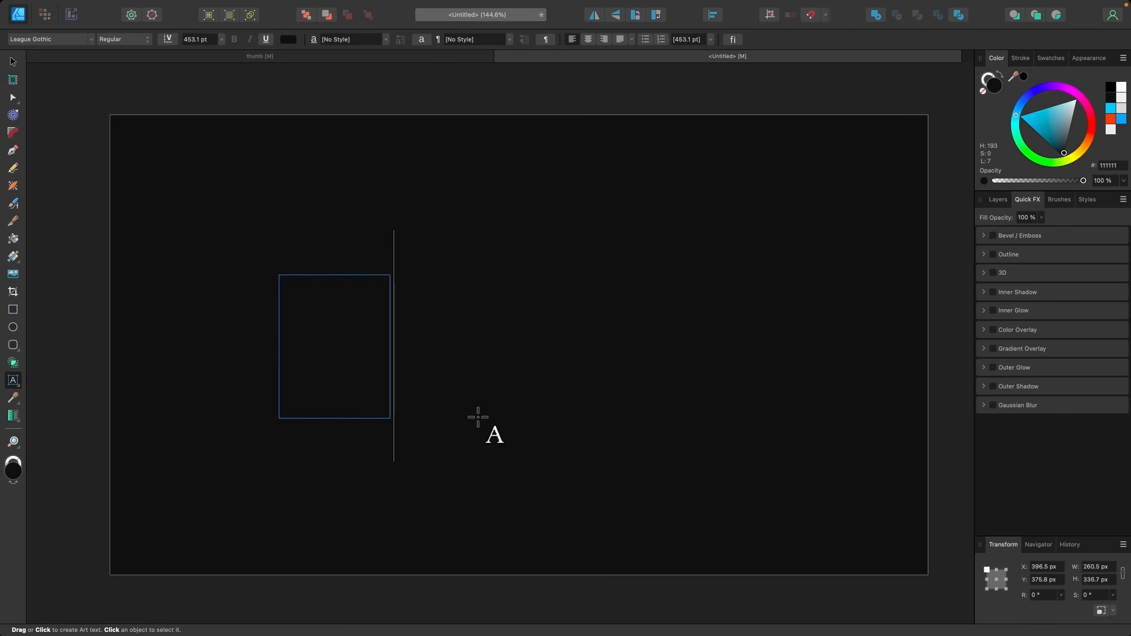
pyautogui.press('super+a')
pyautogui.press('Escape')
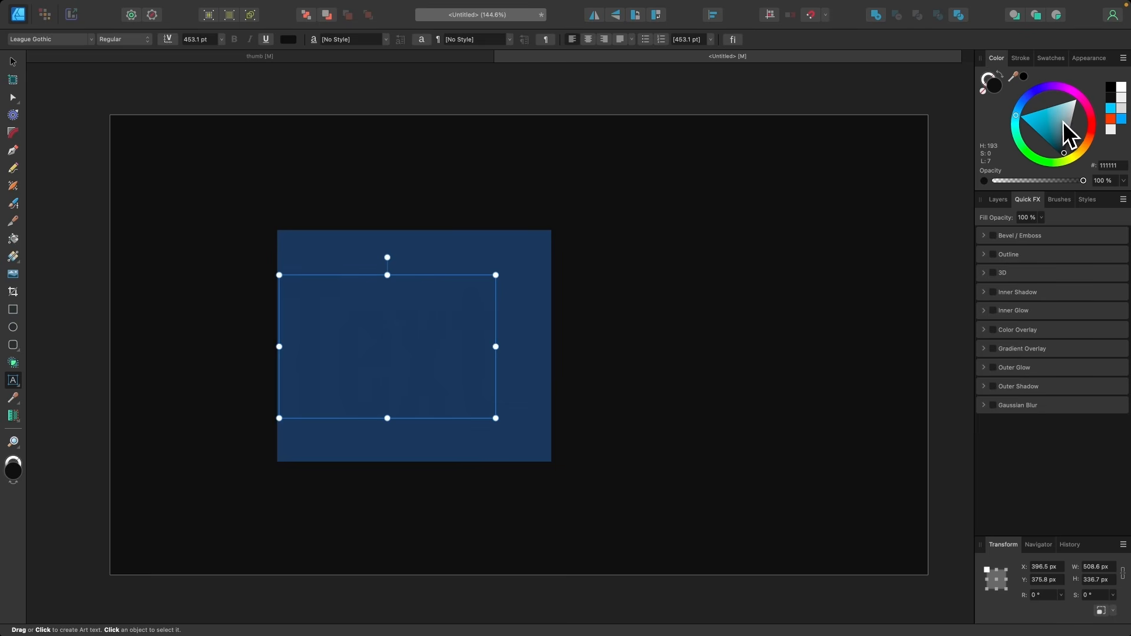
pyautogui.moveTo(1056, 126)
pyautogui.mouseDown()
pyautogui.moveTo(1033, 136)
pyautogui.moveTo(1038, 147)
pyautogui.mouseUp()
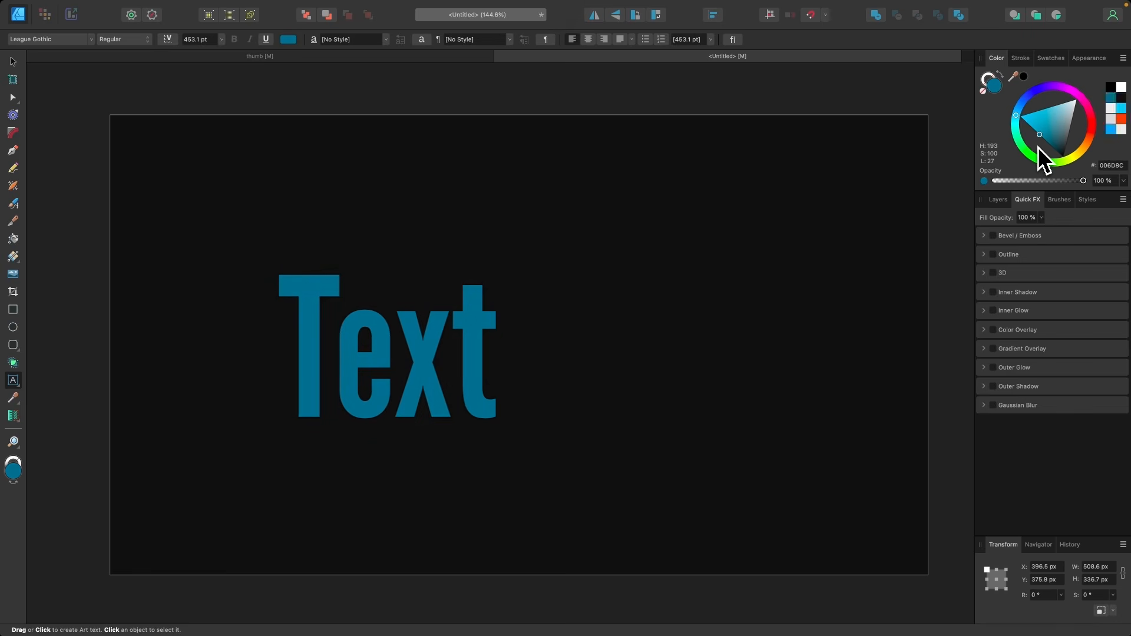
# Enlarge the text to about 662 × 438 px and place it closer to the middle of the page
pyautogui.click(13, 61)
pyautogui.moveTo(496, 346); pyautogui.dragTo(600, 341)
pyautogui.scroll(3, 528, 346)
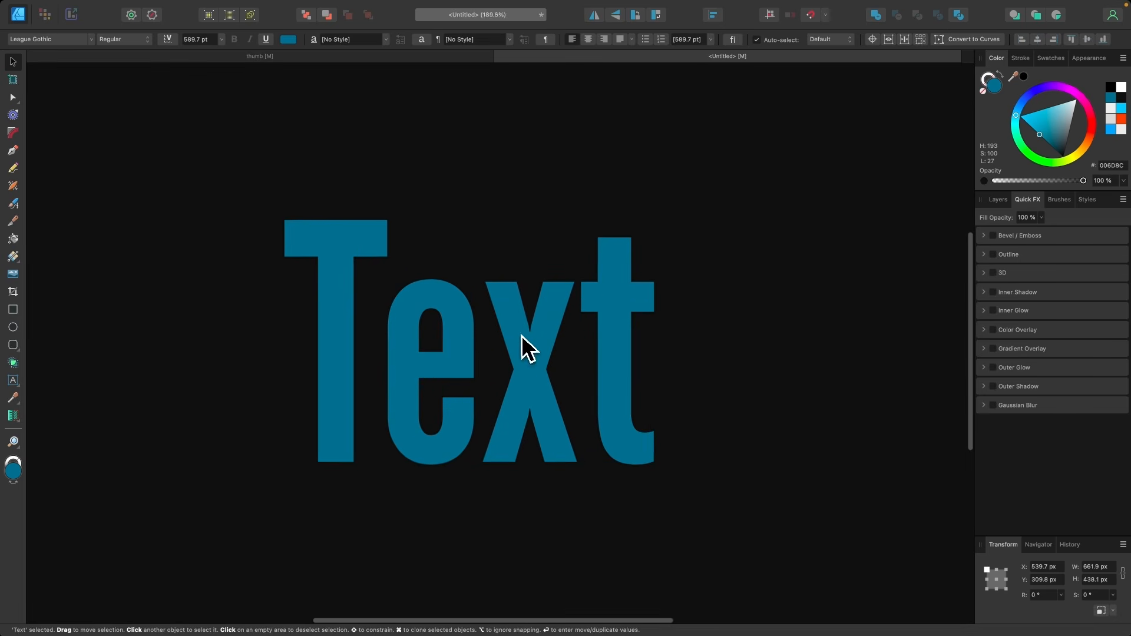
# Apply an Inner Glow to the text with a 27 px radius and yellow colour #E7FF00
pyautogui.click(996, 315)
pyautogui.moveTo(1010, 370); pyautogui.dragTo(1059, 371)
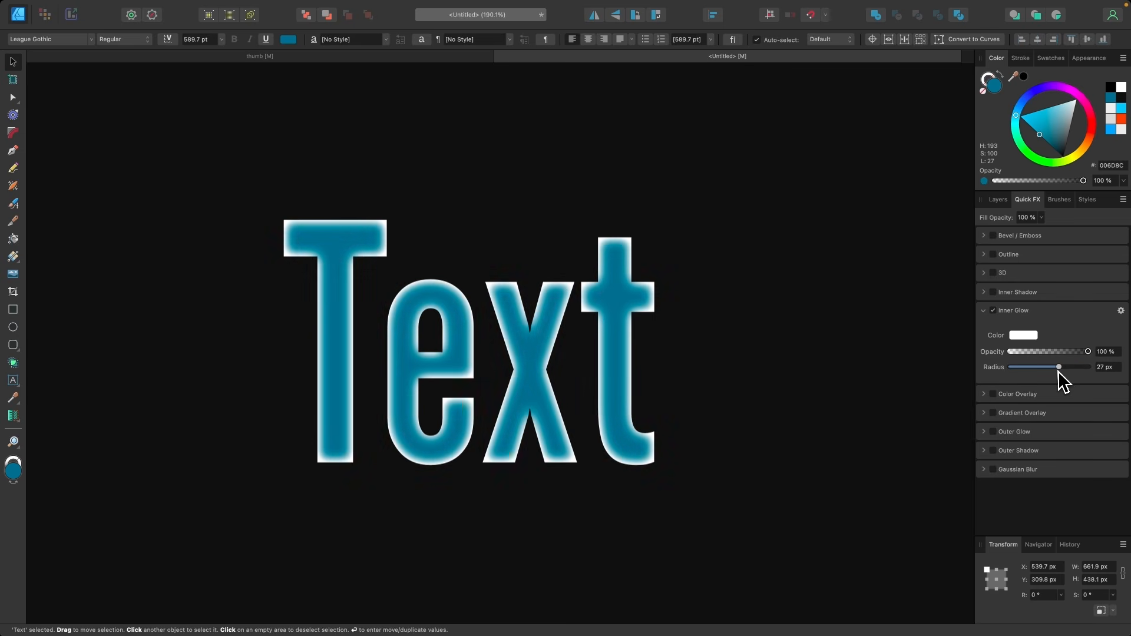
pyautogui.scroll(3, 460, 377)
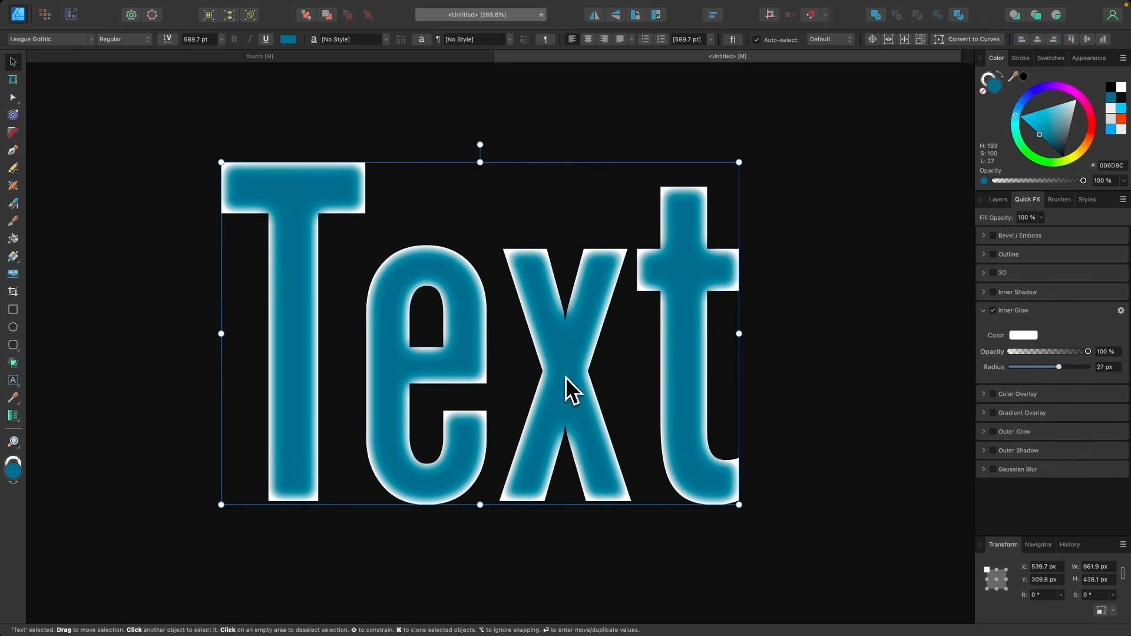
pyautogui.click(1031, 337)
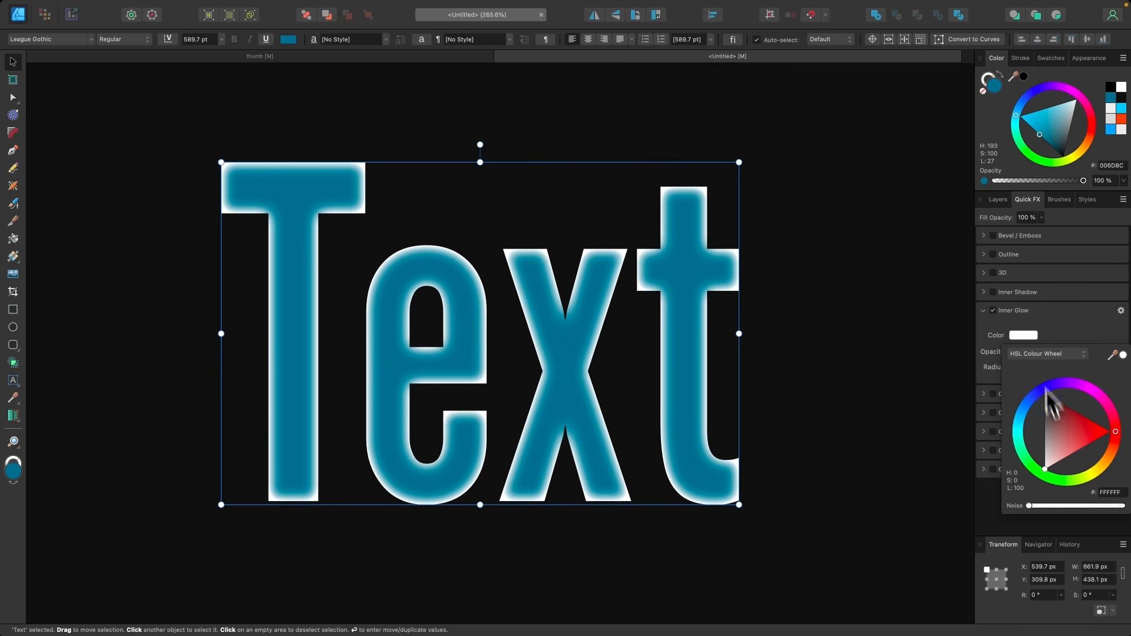
pyautogui.moveTo(1086, 487)
pyautogui.mouseDown()
pyautogui.moveTo(1019, 454)
pyautogui.moveTo(1045, 486)
pyautogui.moveTo(1091, 485)
pyautogui.mouseUp()
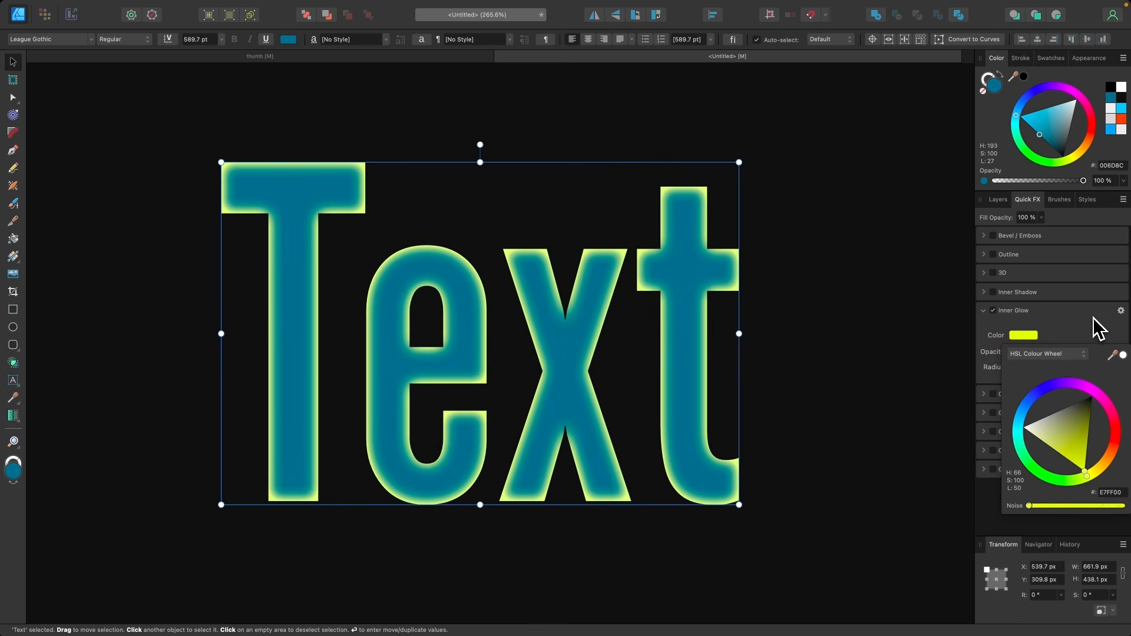
# In the detailed layer effects settings, set the inner glow to 60 % intensity, Center origin and a 42.9 px radius
pyautogui.click(1121, 312)
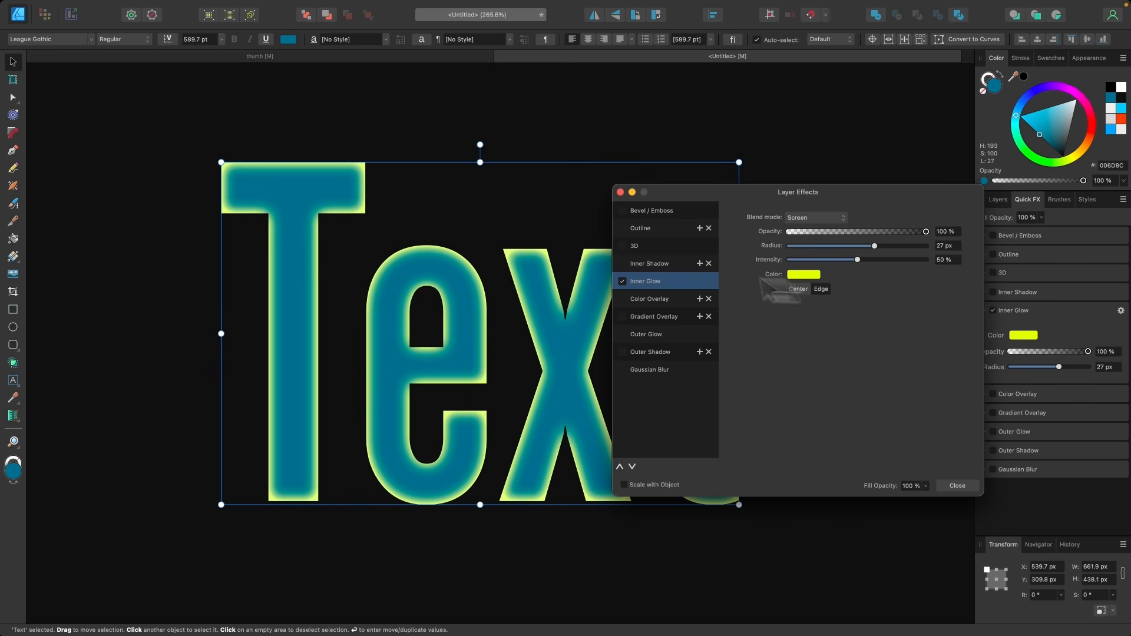
pyautogui.hscroll(5, 487, 277)
pyautogui.hscroll(2, 485, 276)
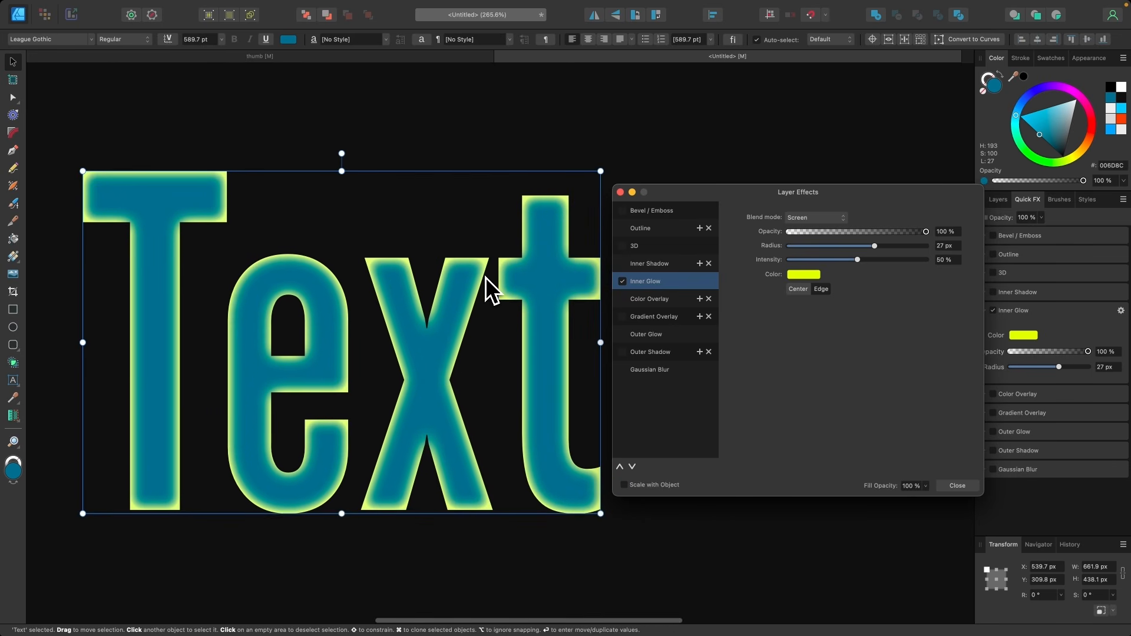
pyautogui.moveTo(862, 262)
pyautogui.mouseDown()
pyautogui.moveTo(938, 271)
pyautogui.moveTo(859, 269)
pyautogui.moveTo(874, 270)
pyautogui.mouseUp()
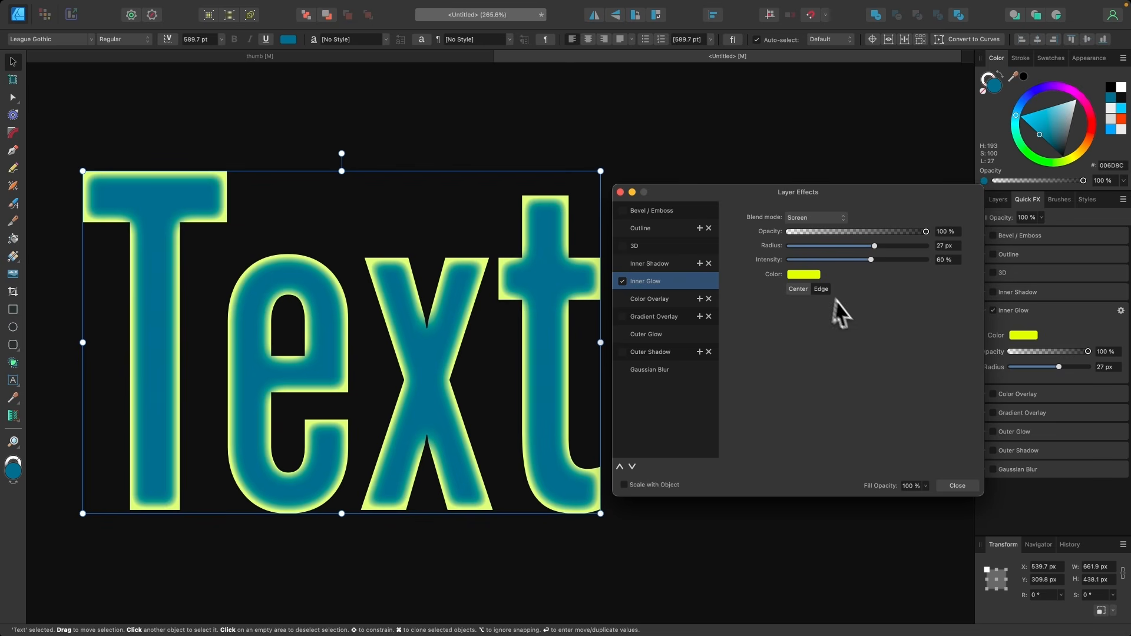
pyautogui.click(803, 291)
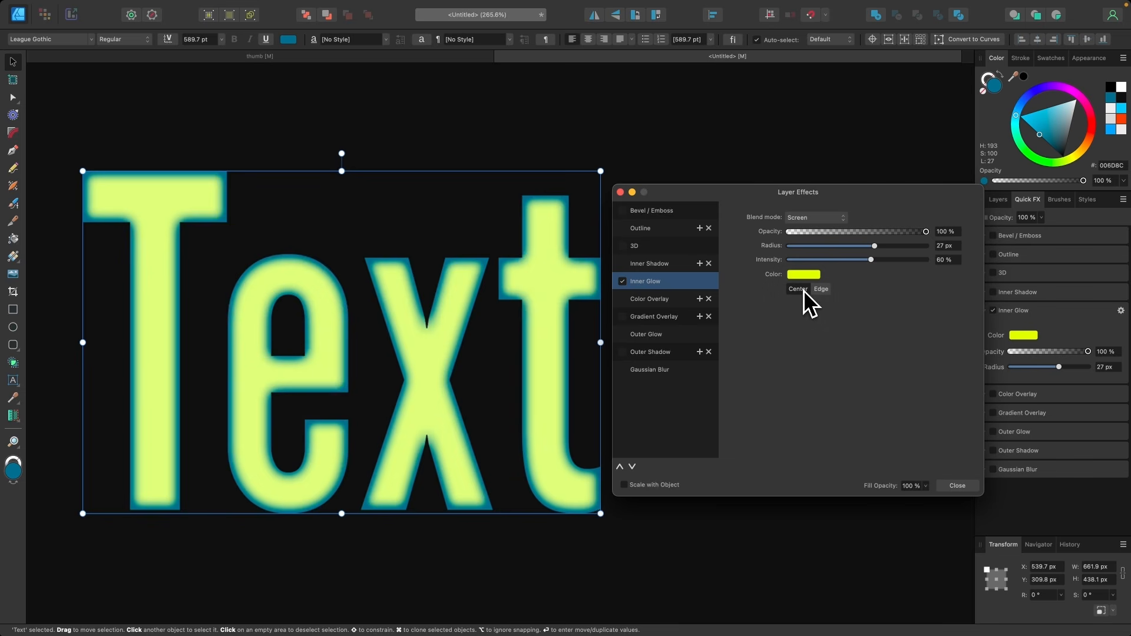
pyautogui.moveTo(874, 245); pyautogui.dragTo(900, 253)
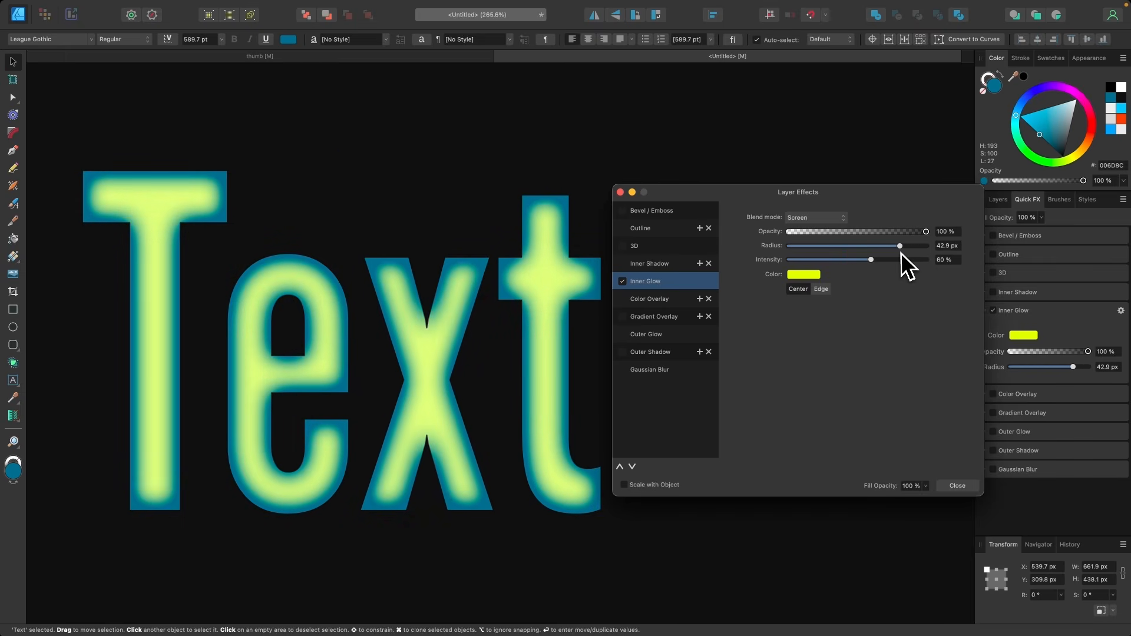
# Open the Stock image library beside the blank page and keep Pixabay as its source
pyautogui.scroll(-2, 444, 302)
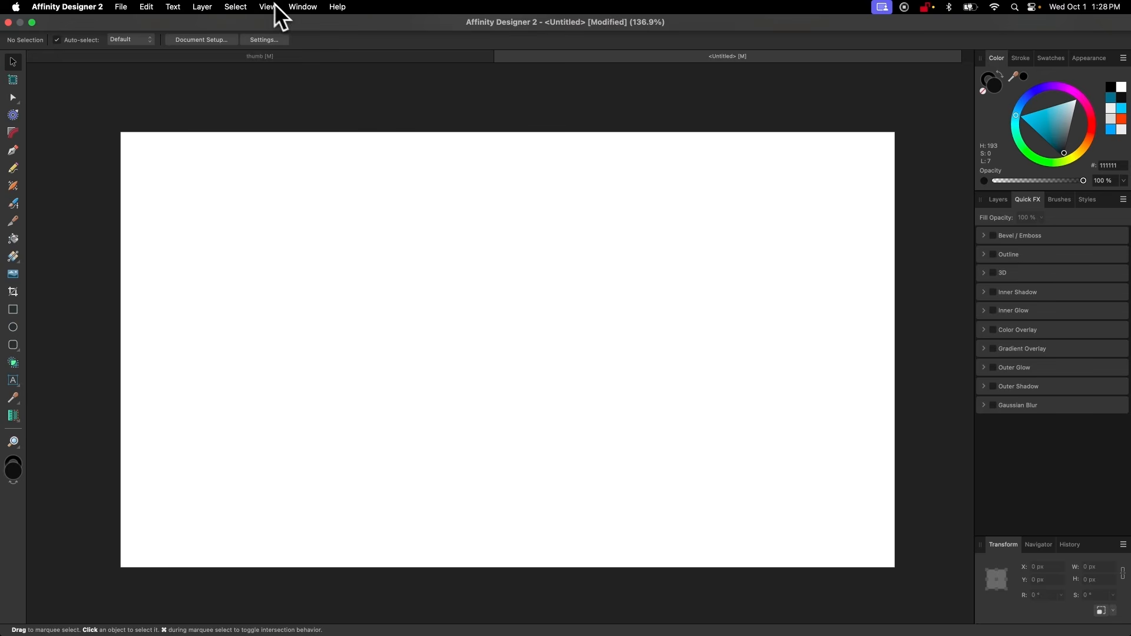
pyautogui.click(298, 7)
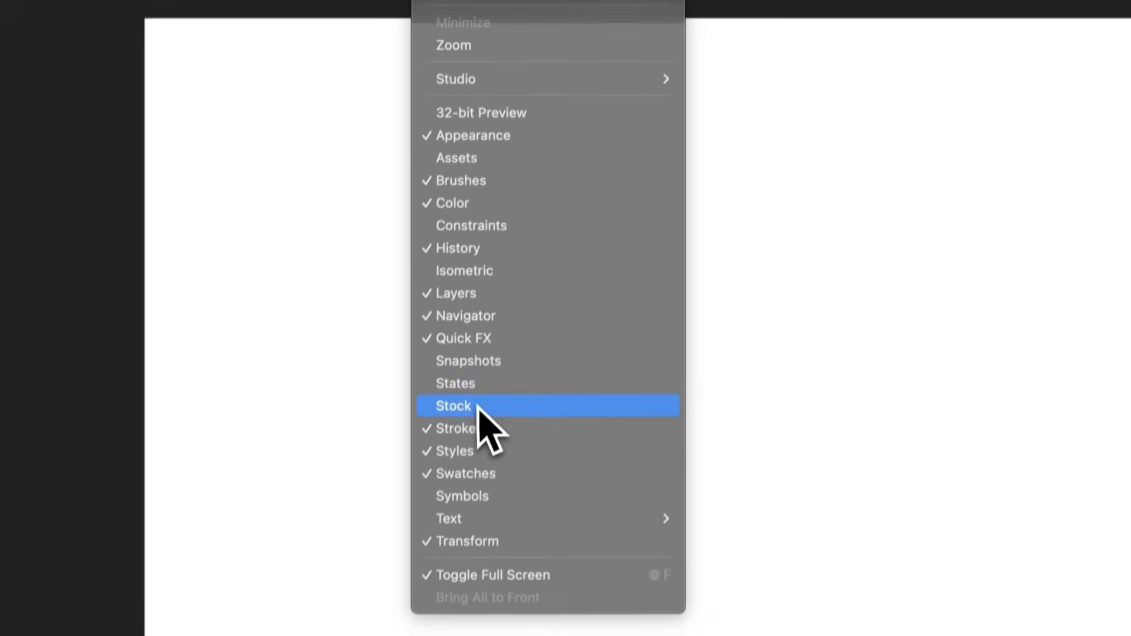
pyautogui.press('Escape')
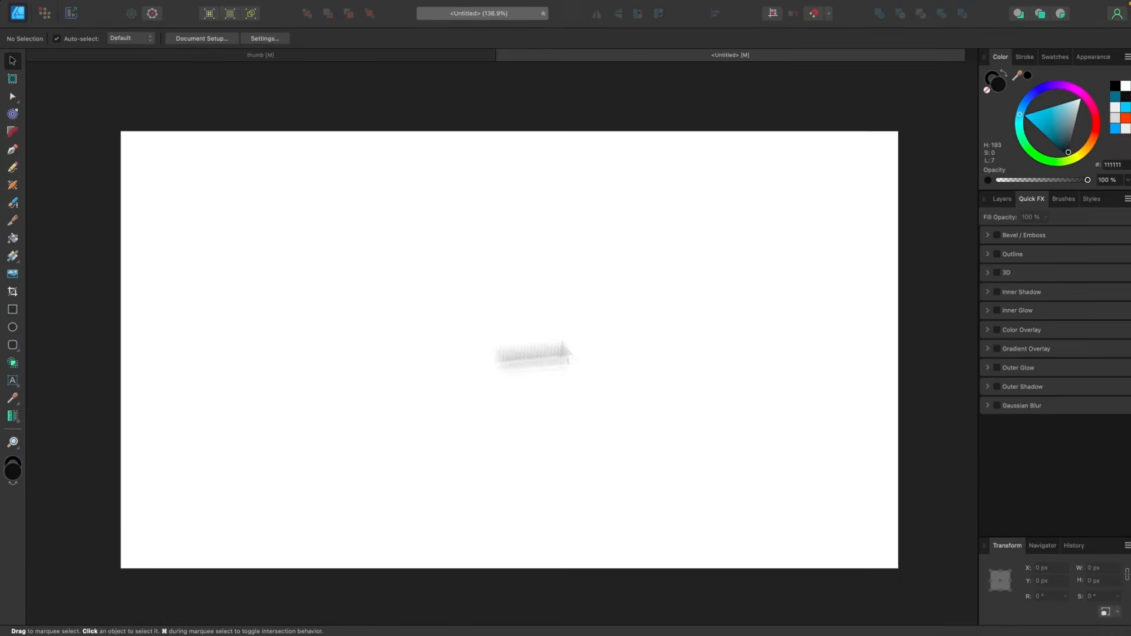
pyautogui.moveTo(109, 121); pyautogui.dragTo(145, 94)
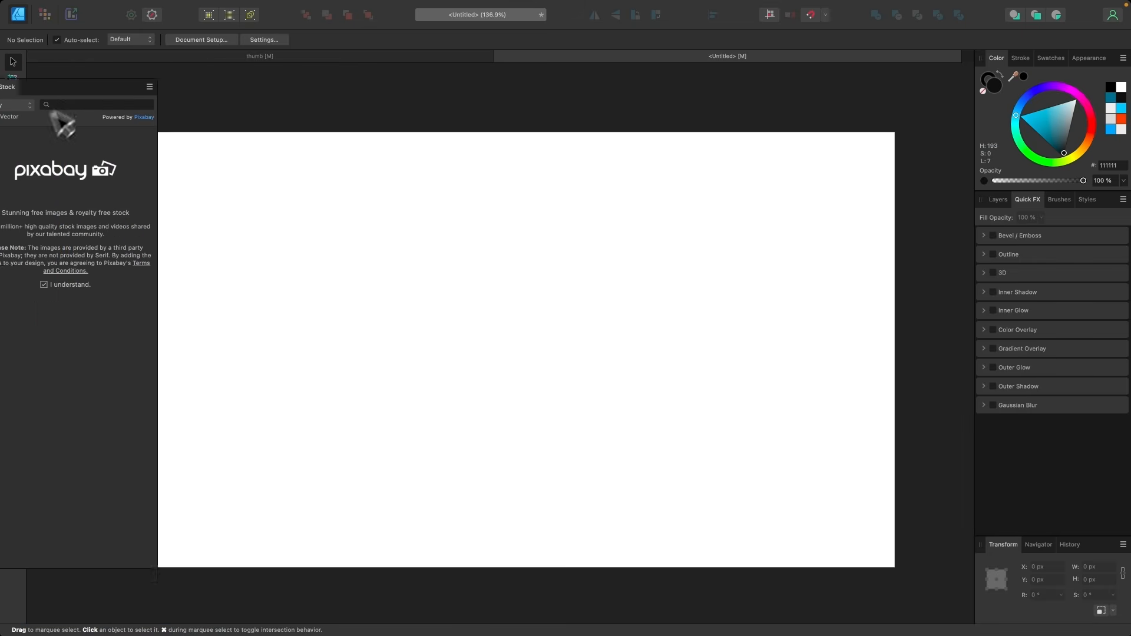
pyautogui.click(69, 110)
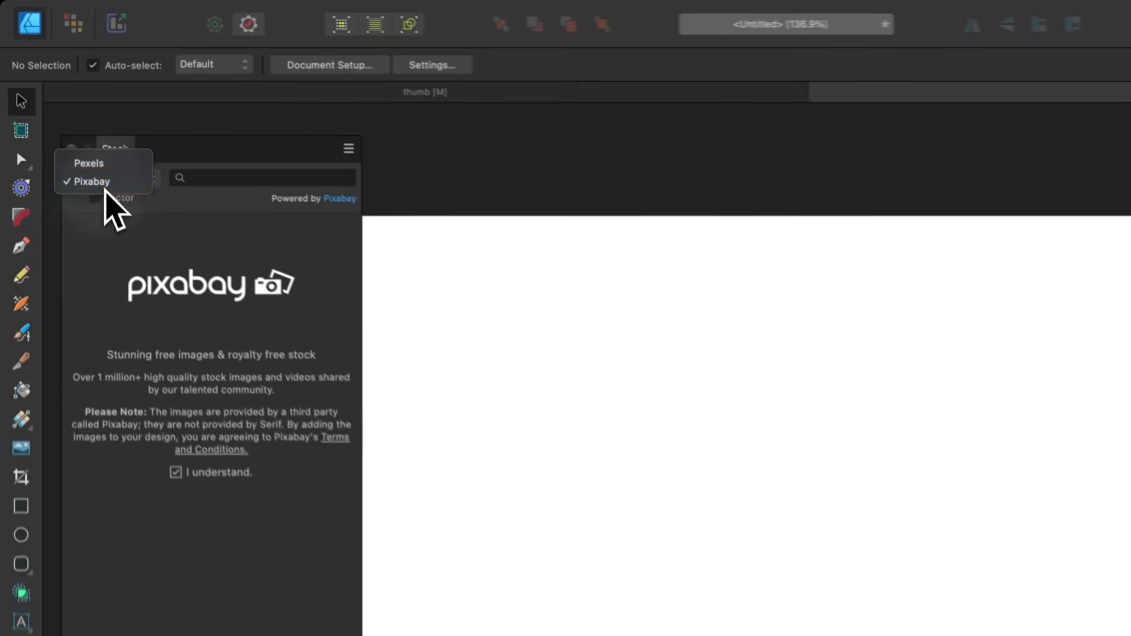
pyautogui.click(63, 114)
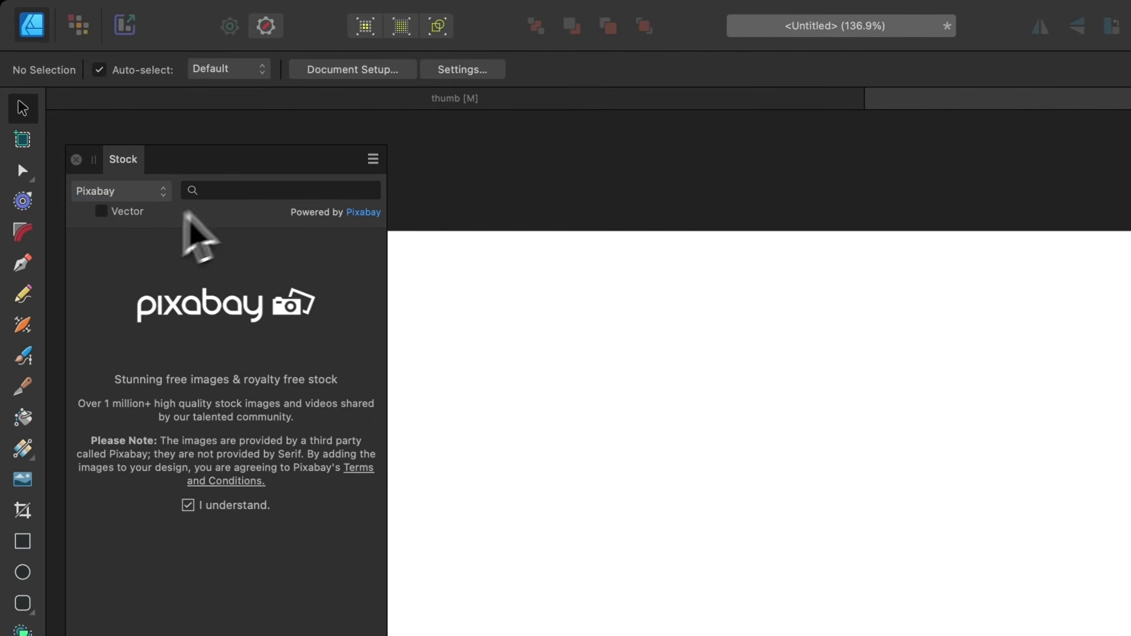
# Search the stock images for "sunset" and place the cloudy lake sunset photo on the canvas at 5969 × 3979 px
pyautogui.click(236, 187)
pyautogui.write('su')
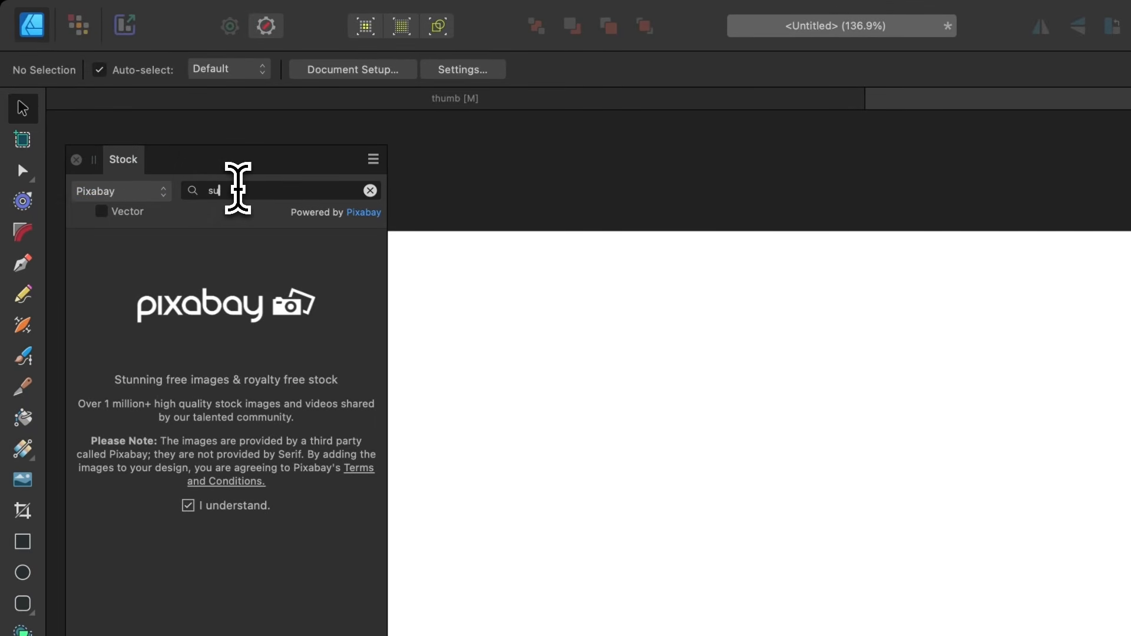
pyautogui.write('nset')
pyautogui.press('Return')
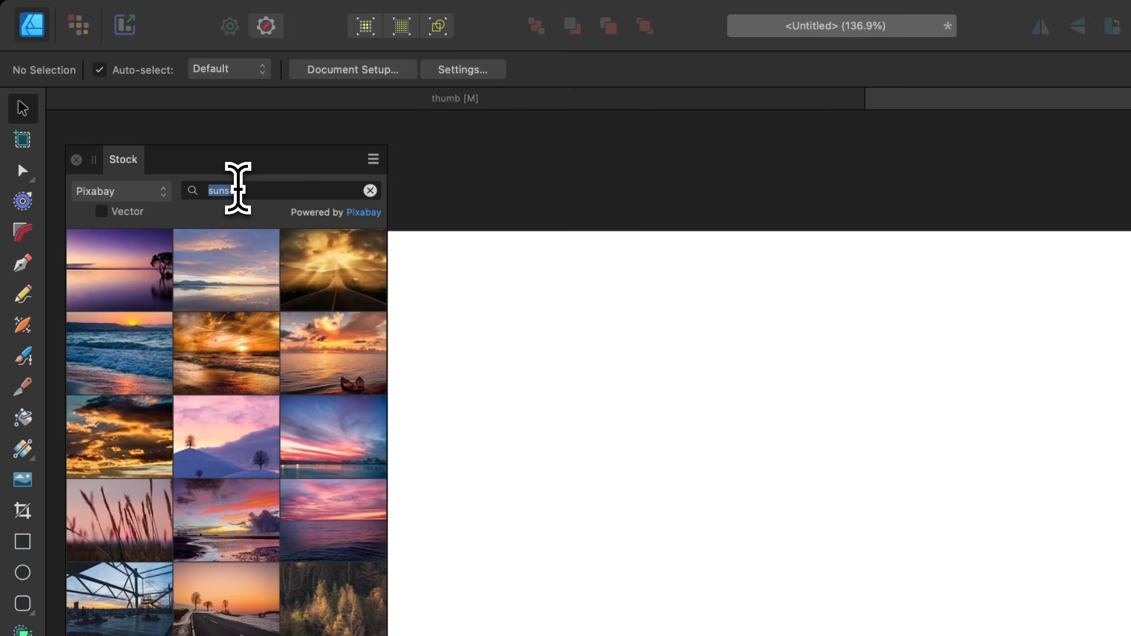
pyautogui.moveTo(240, 265); pyautogui.dragTo(1104, 575)
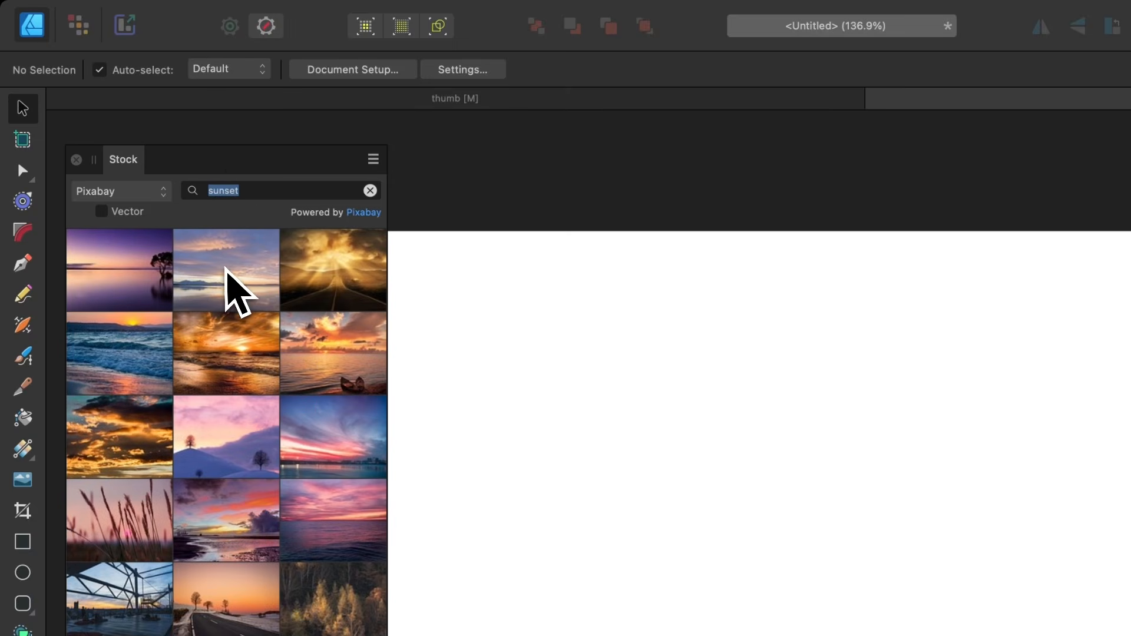
pyautogui.moveTo(730, 364); pyautogui.dragTo(656, 384)
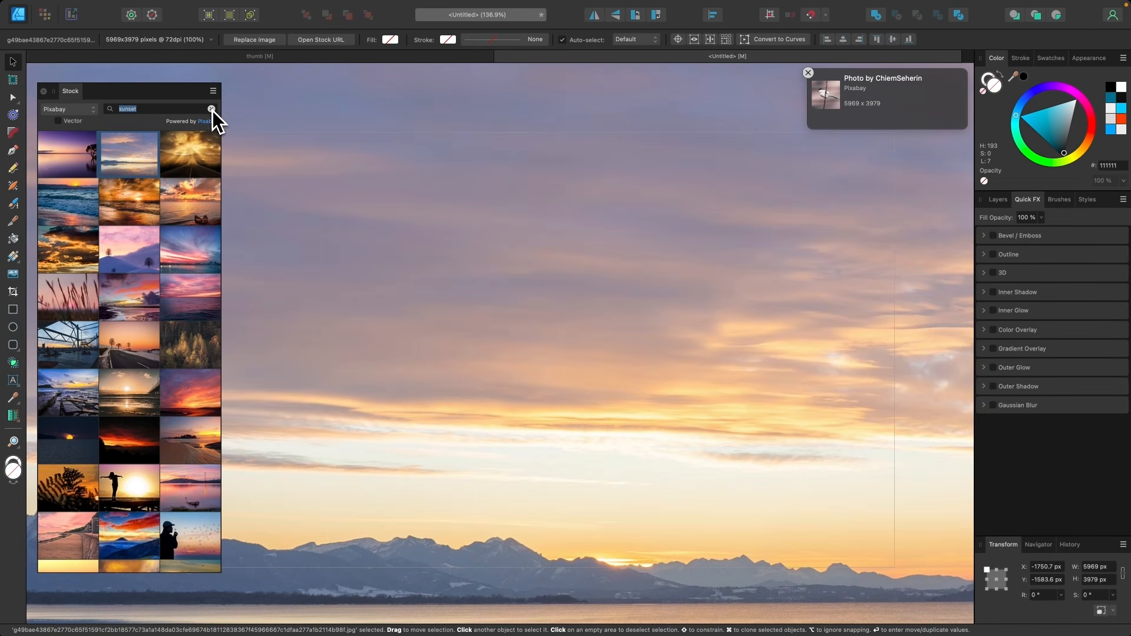
# Clear the stock search, close the library and move the sunset photo off the page, beside the white artboard
pyautogui.click(211, 109)
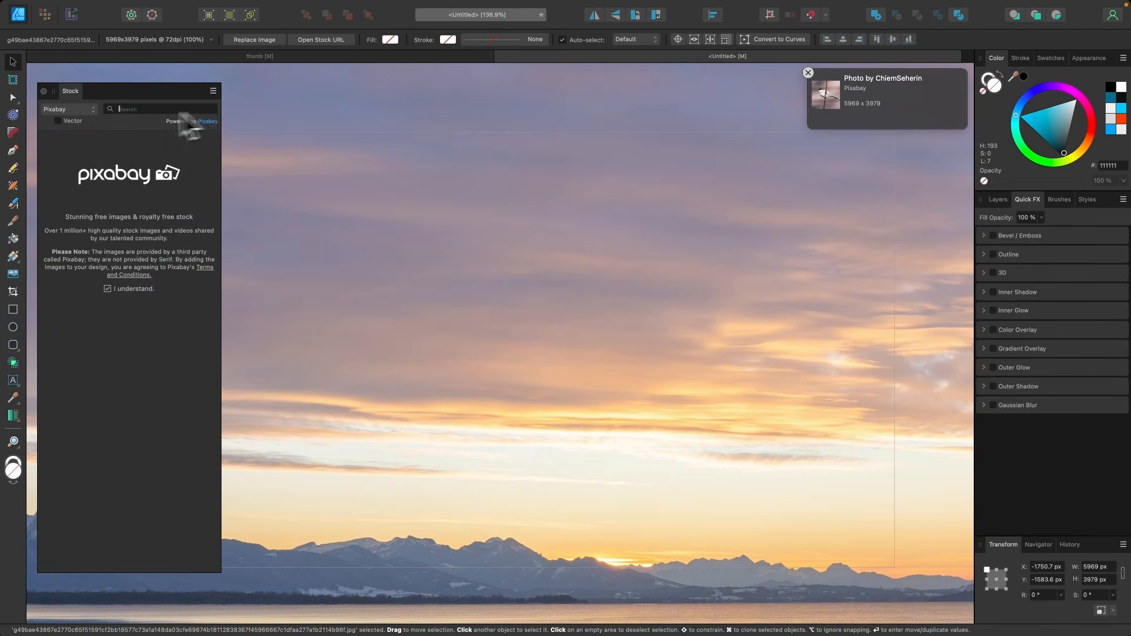
pyautogui.click(43, 91)
pyautogui.press('super+0')
pyautogui.scroll(-5, 581, 297)
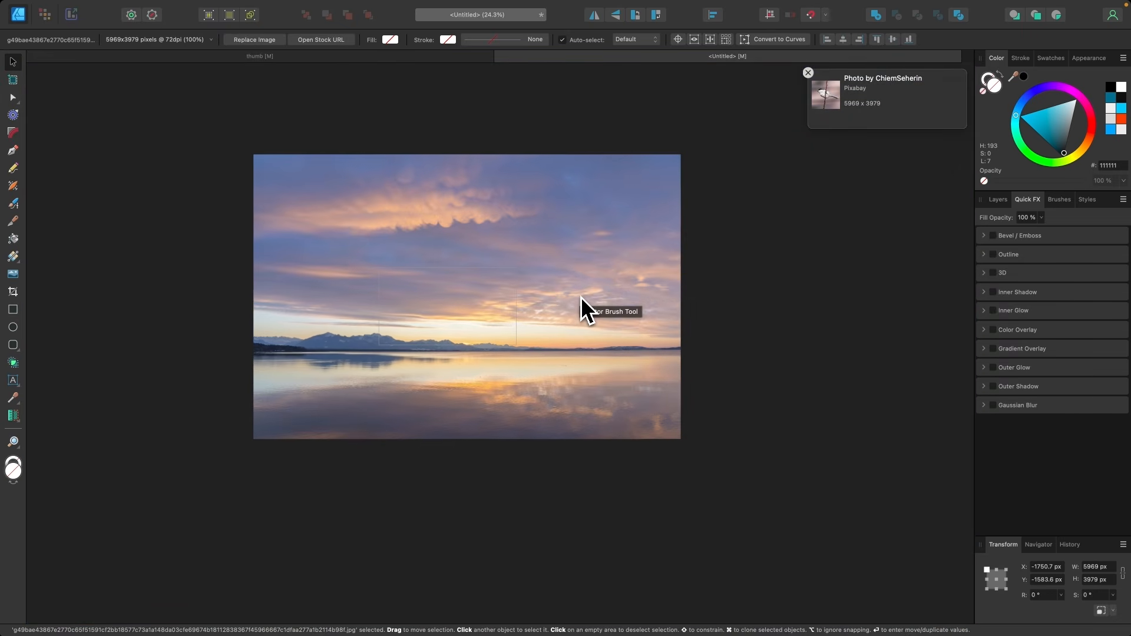
pyautogui.scroll(1, 581, 297)
pyautogui.moveTo(331, 337); pyautogui.dragTo(645, 382)
pyautogui.scroll(4, 646, 381)
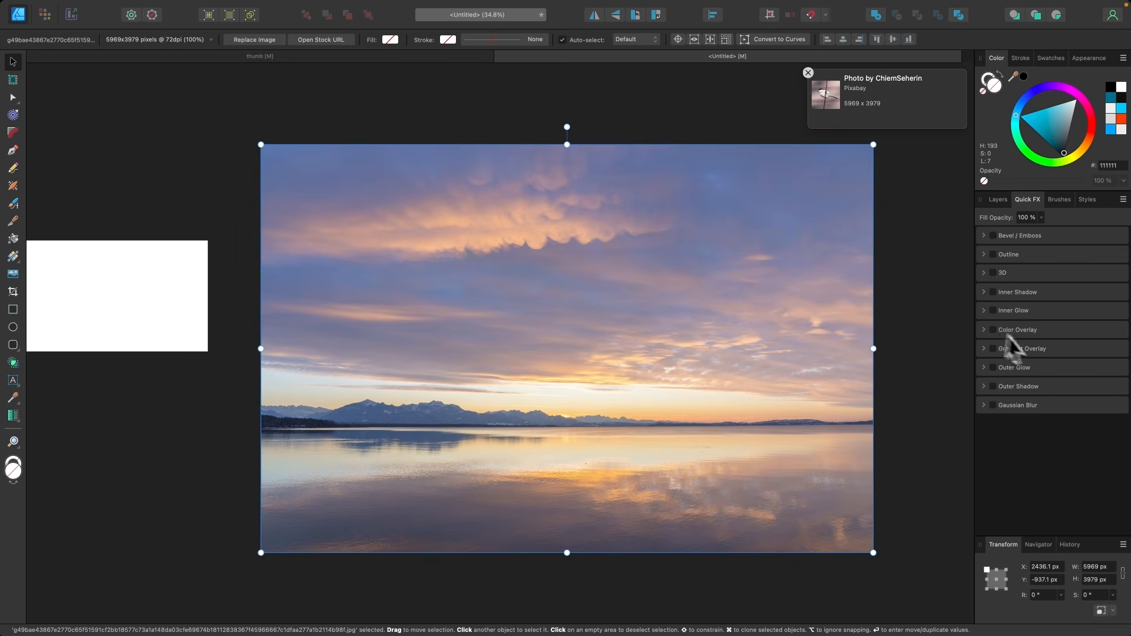
# Apply a Color Overlay to the sunset photo in pinkish red #FF005D at 8 % opacity
pyautogui.scroll(1, 490, 417)
pyautogui.hscroll(1, 490, 417)
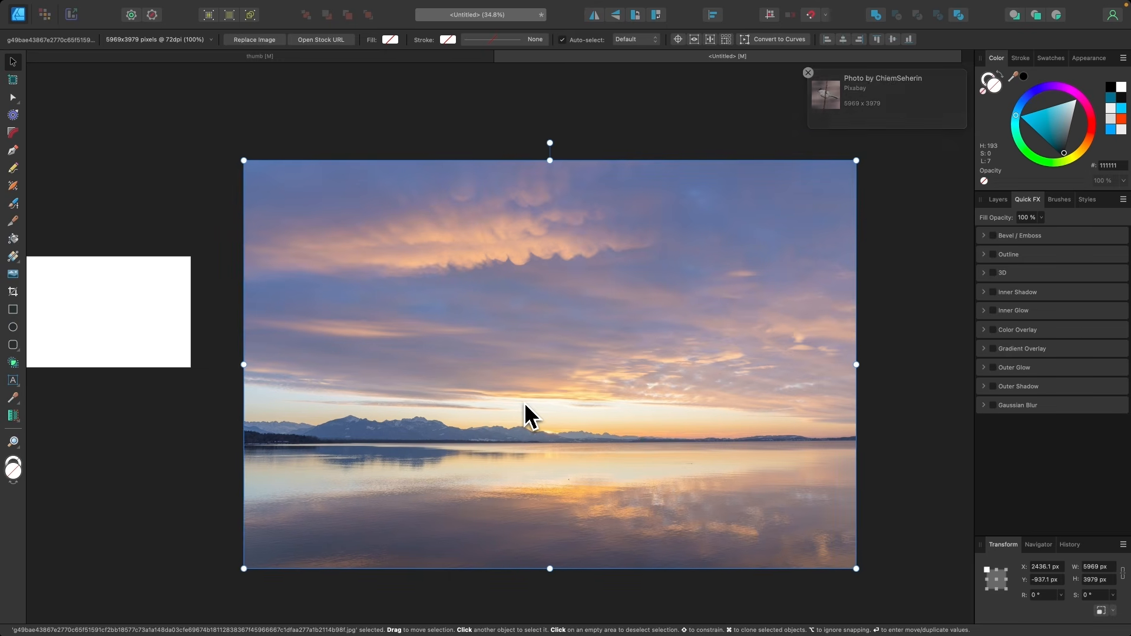
pyautogui.scroll(1, 525, 402)
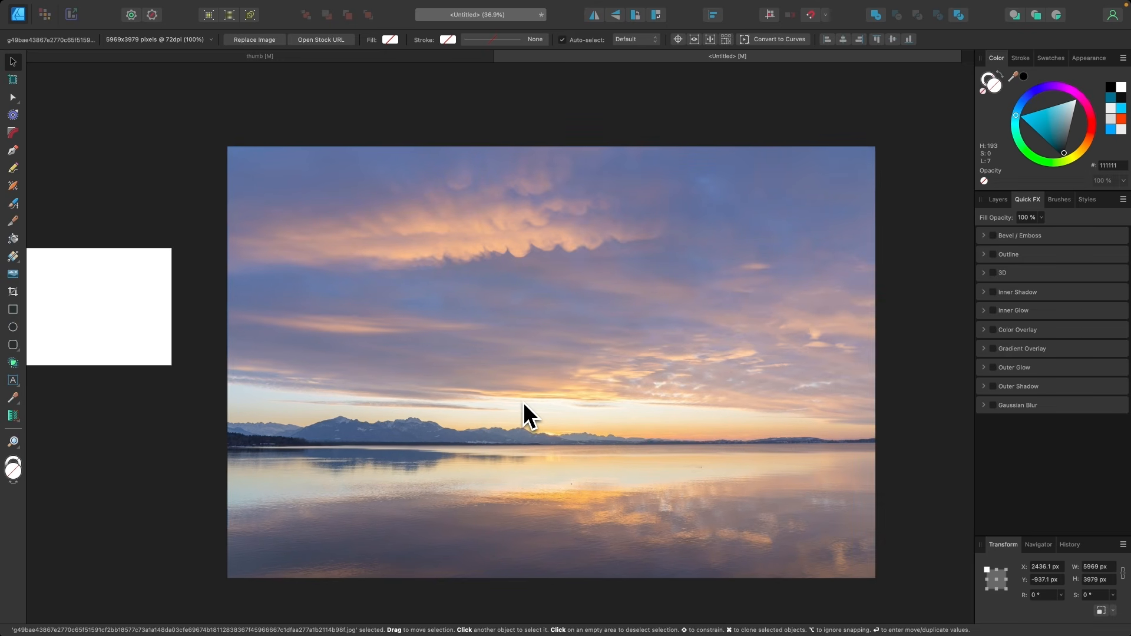
pyautogui.click(994, 334)
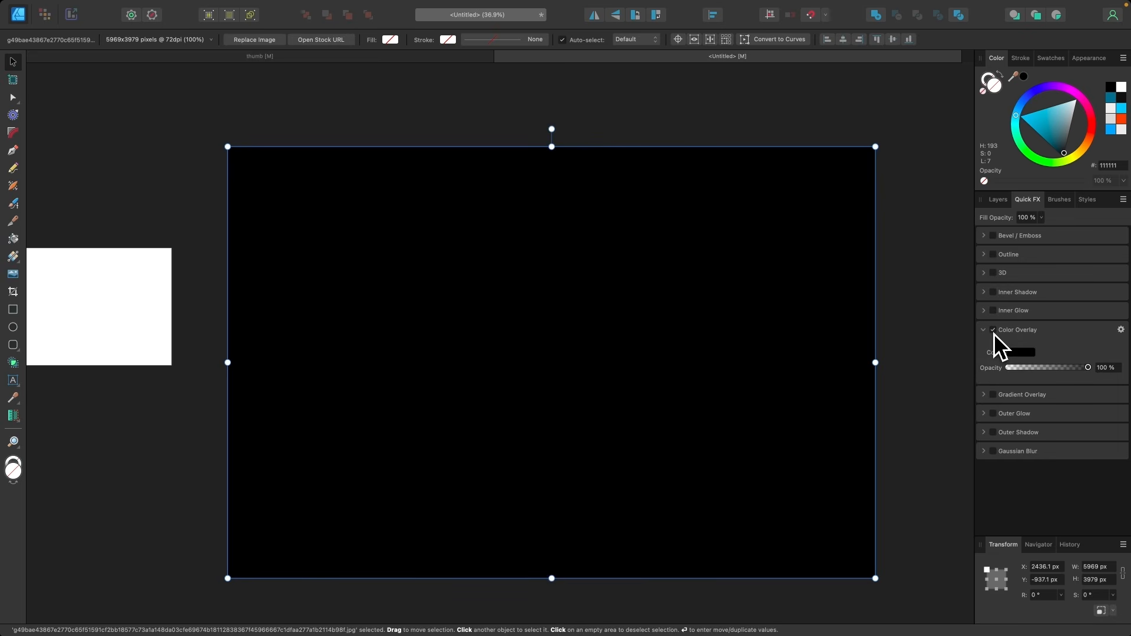
pyautogui.click(1023, 357)
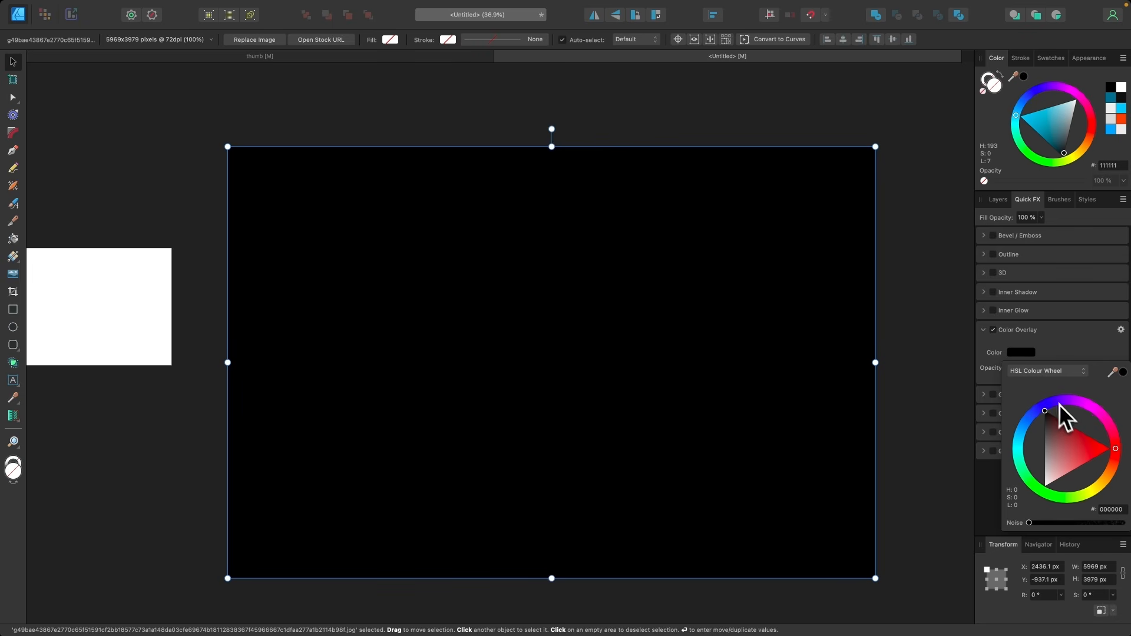
pyautogui.moveTo(1116, 450); pyautogui.dragTo(1117, 432)
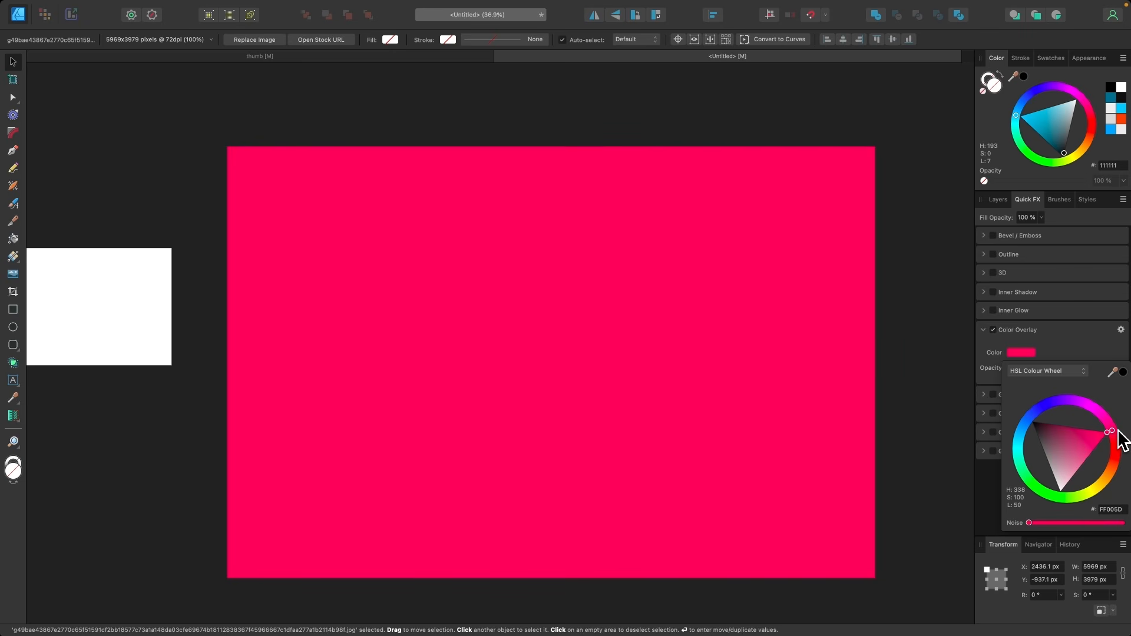
pyautogui.moveTo(1088, 371); pyautogui.dragTo(1015, 372)
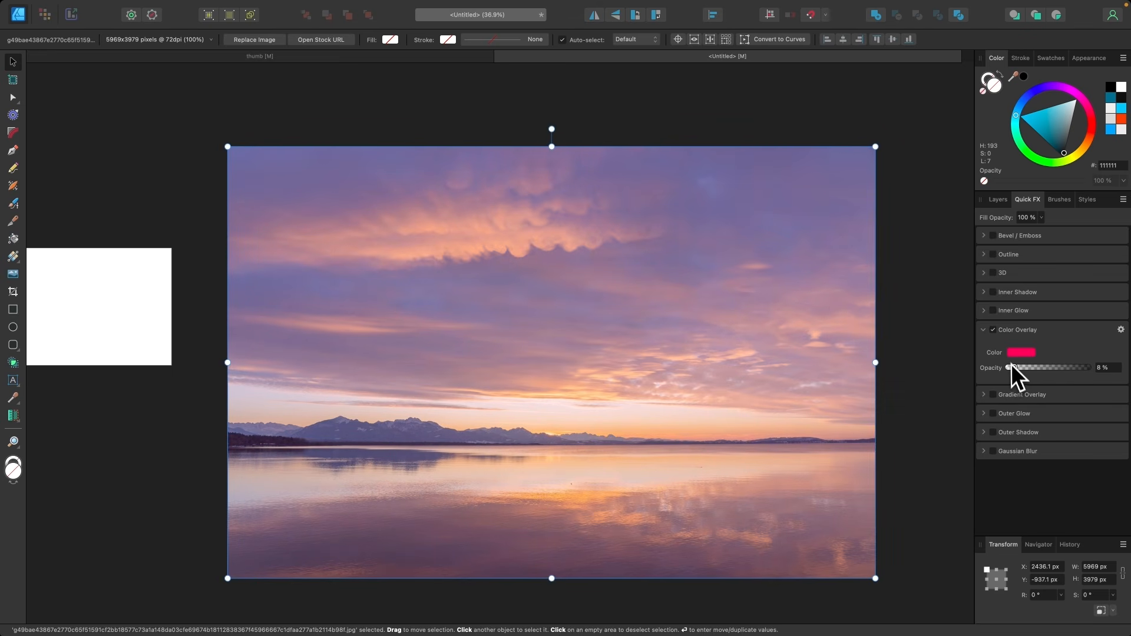
# Switch the sunset photo's Color Overlay off and on repeatedly to compare the image with and without the tint
pyautogui.click(993, 330)
pyautogui.click(993, 330)
pyautogui.click(994, 331)
pyautogui.click(993, 331)
# Set the photo's Color Overlay to Saturation blend mode at 9 % opacity and compare the image with the overlay off
pyautogui.click(1121, 330)
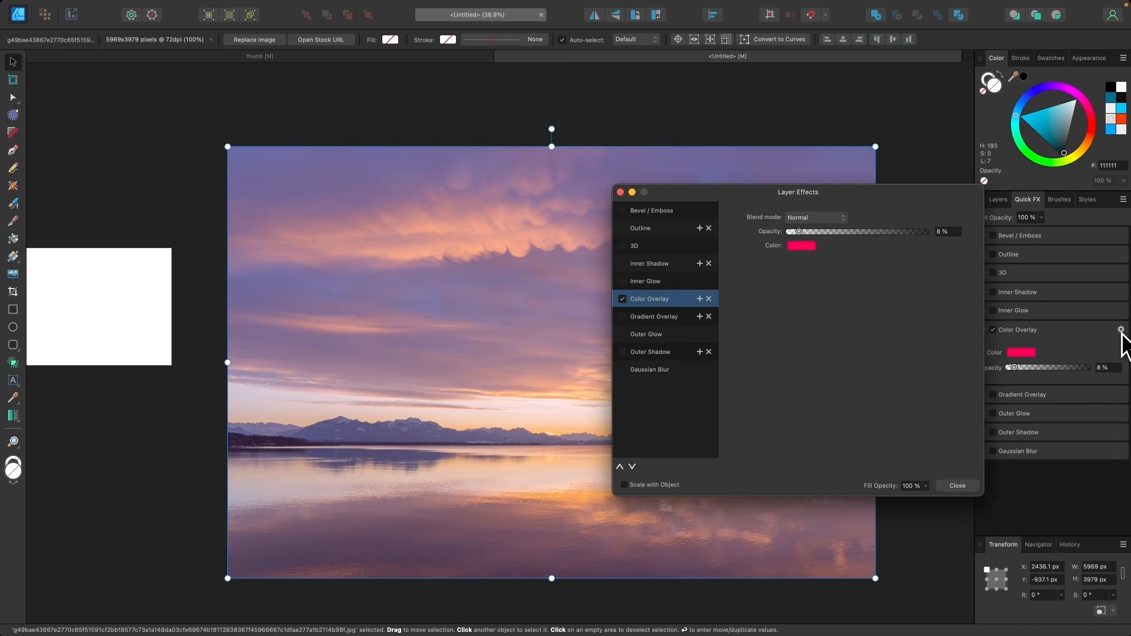
pyautogui.hscroll(2, 468, 277)
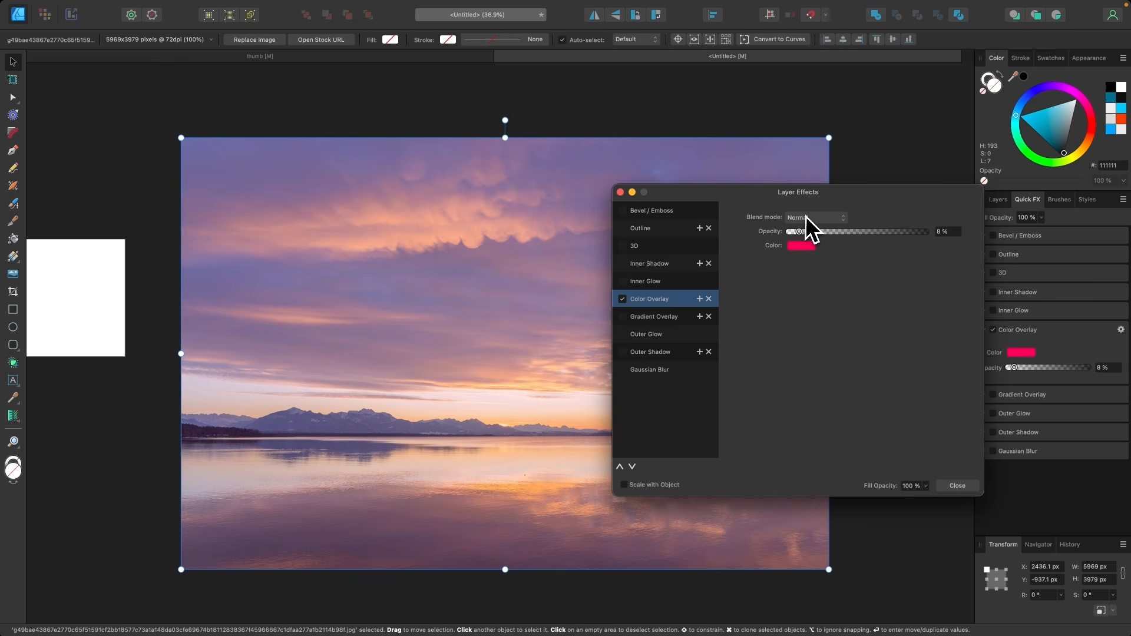
pyautogui.moveTo(799, 235); pyautogui.dragTo(808, 233)
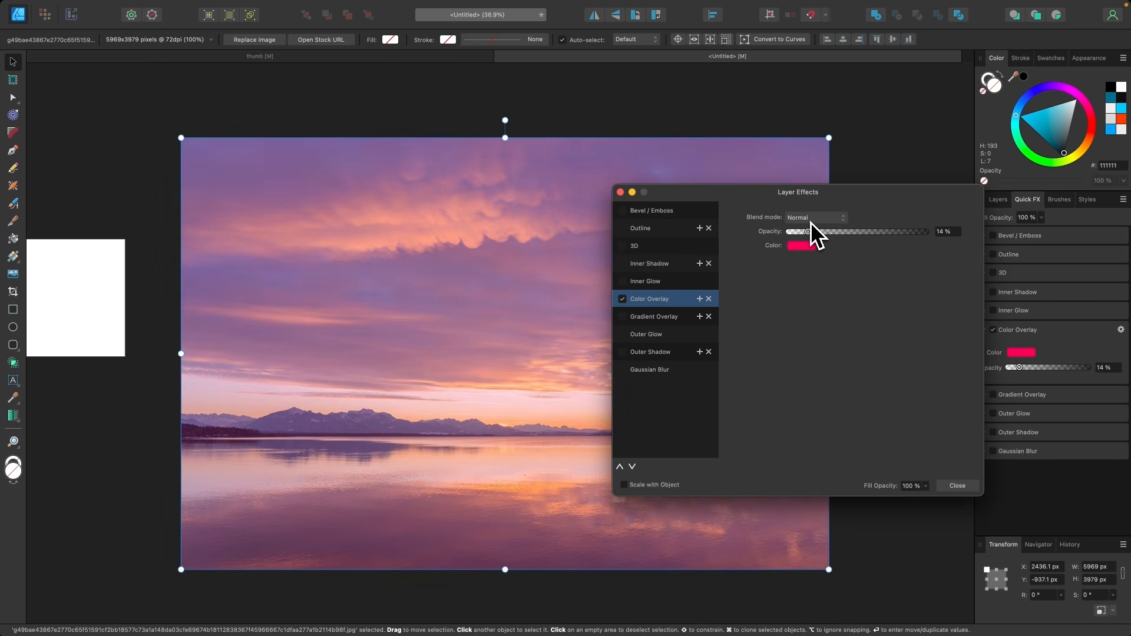
pyautogui.click(811, 219)
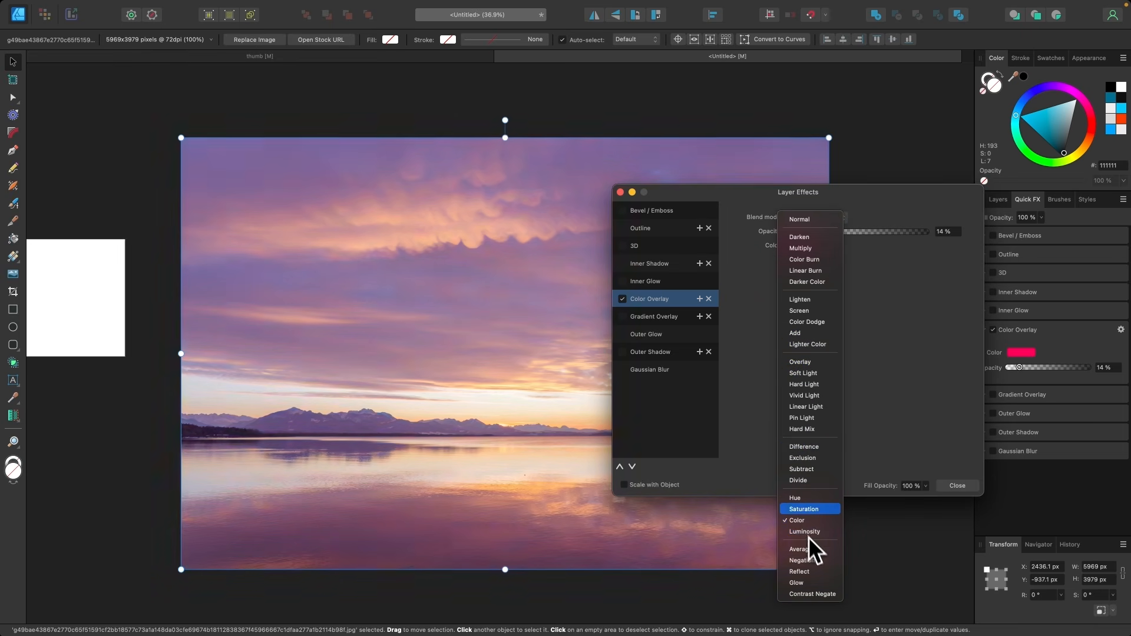
pyautogui.click(804, 510)
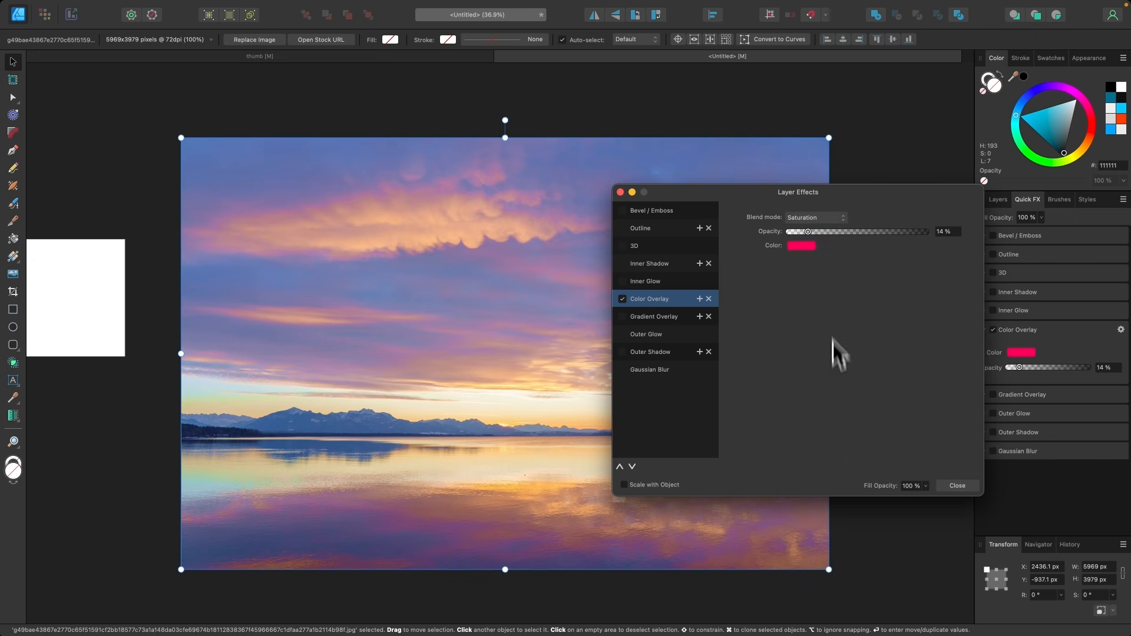
pyautogui.moveTo(808, 231); pyautogui.dragTo(802, 234)
pyautogui.click(621, 192)
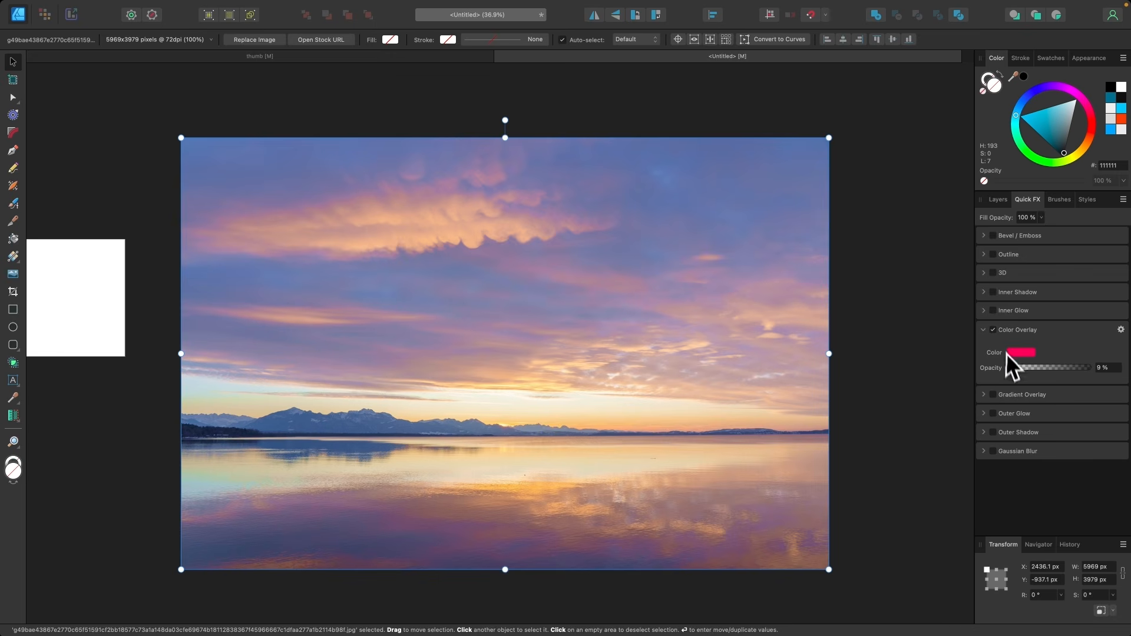
pyautogui.click(995, 331)
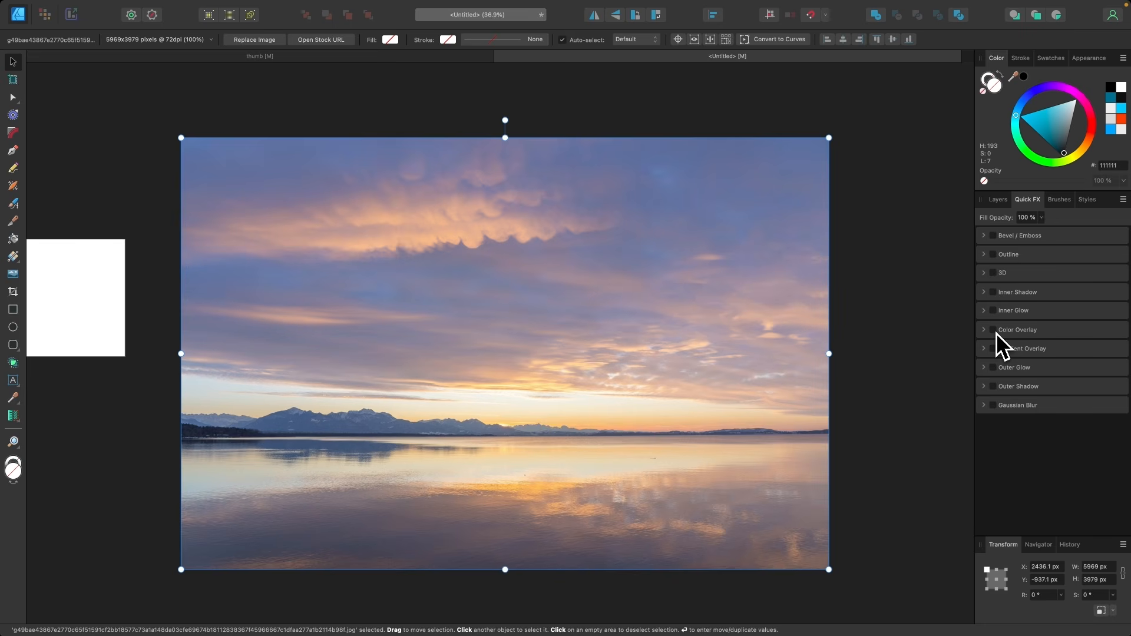
pyautogui.click(995, 333)
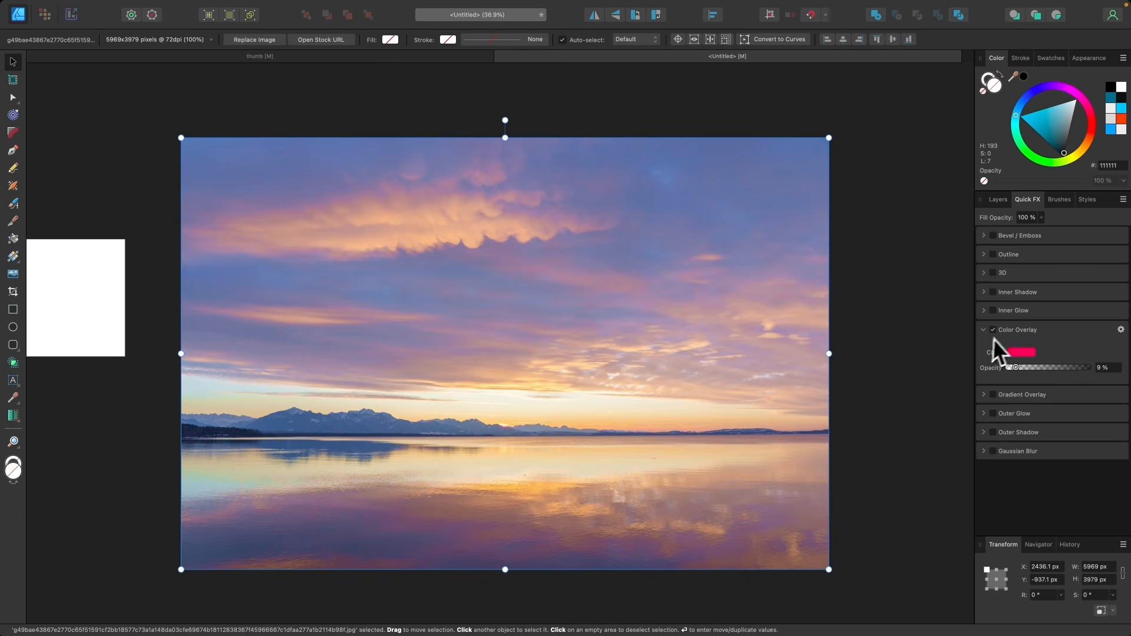
# Return the Color Overlay to Normal blend mode at 52 % opacity, close its settings and deselect the photo
pyautogui.click(1122, 330)
pyautogui.click(802, 218)
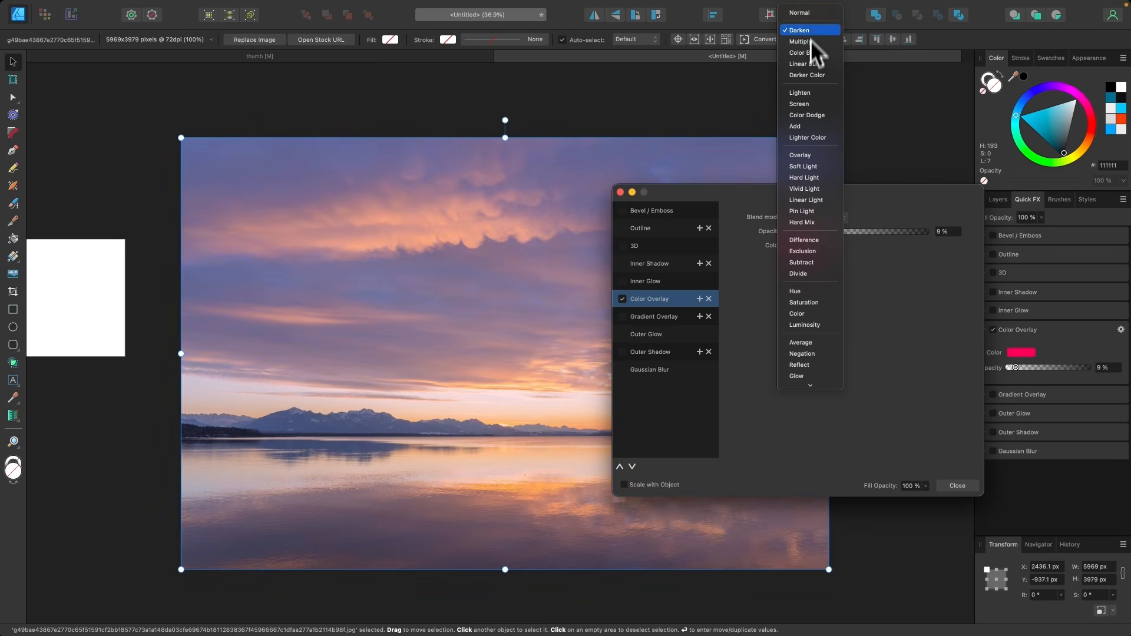
pyautogui.click(810, 14)
pyautogui.moveTo(801, 232); pyautogui.dragTo(868, 235)
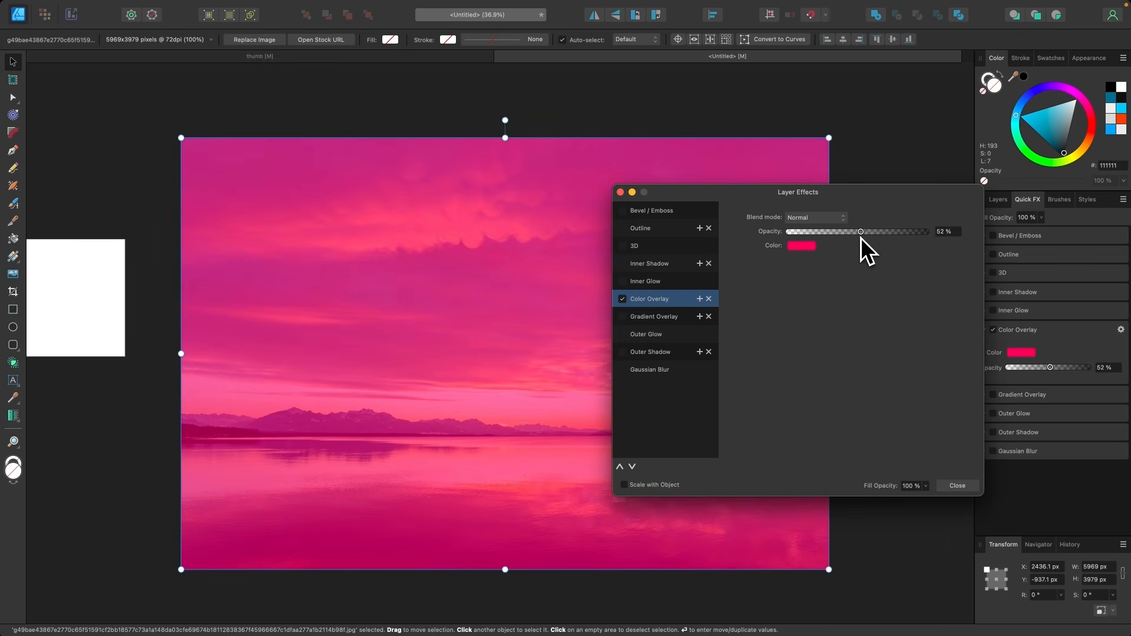
pyautogui.click(957, 486)
pyautogui.click(881, 336)
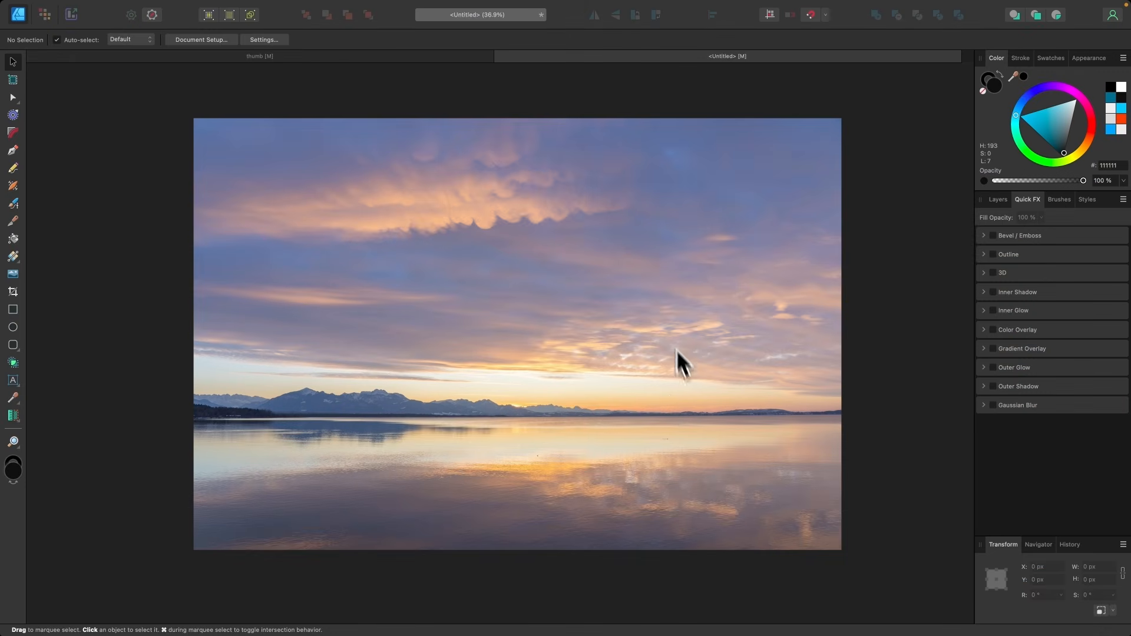
# Enable a Gradient Overlay on the sunset photo and open its detailed layer effect settings
pyautogui.click(652, 302)
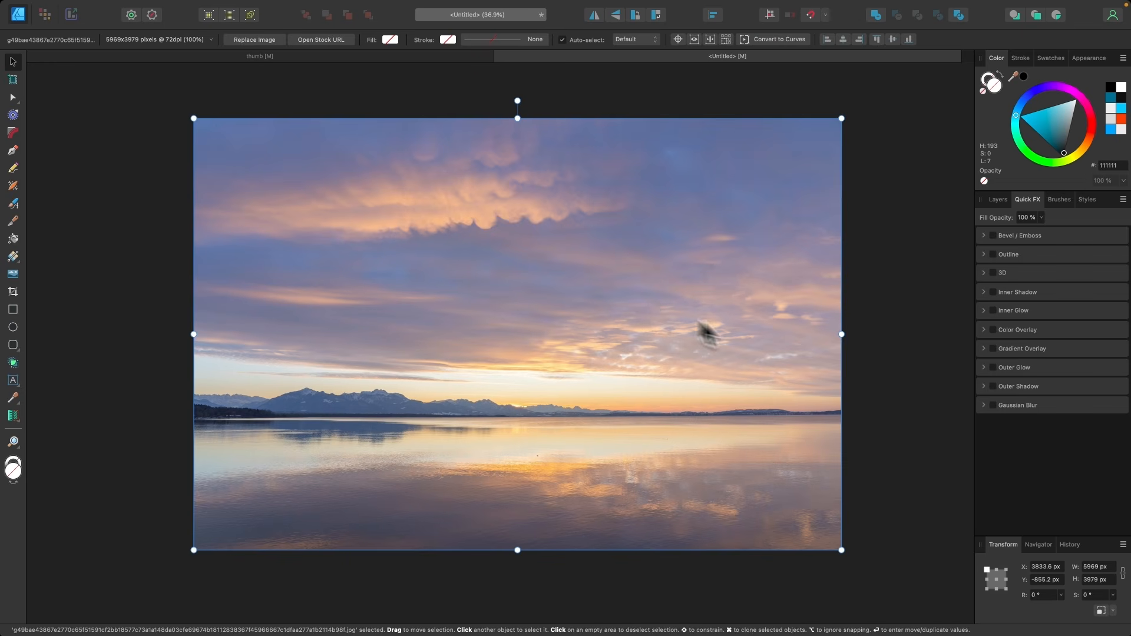
pyautogui.click(996, 350)
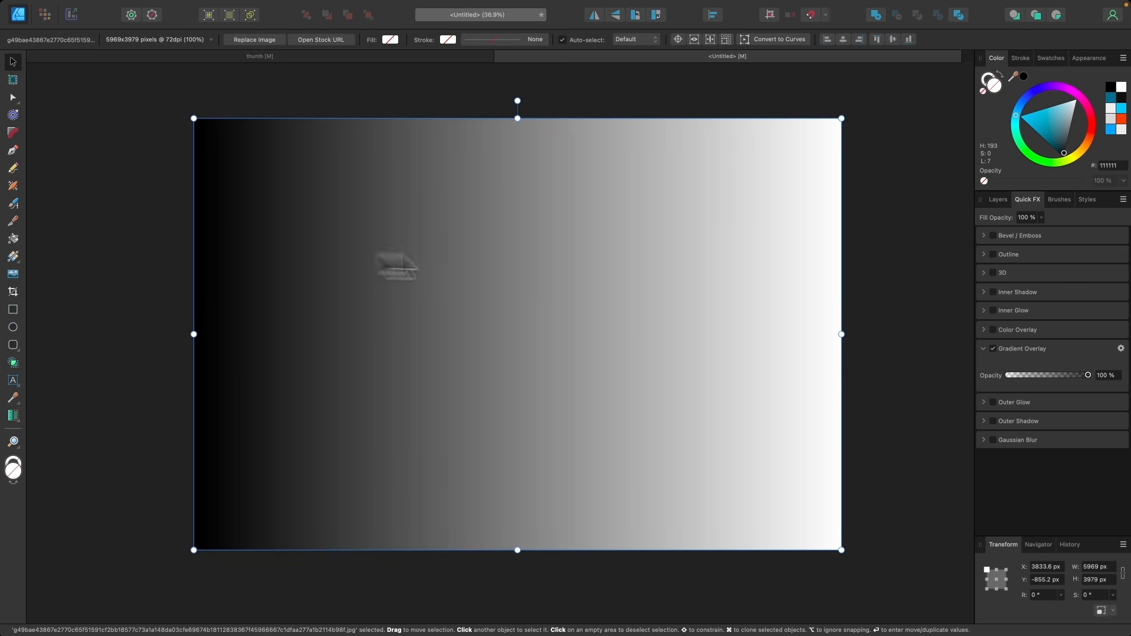
pyautogui.click(1122, 349)
pyautogui.moveTo(330, 269); pyautogui.dragTo(316, 277)
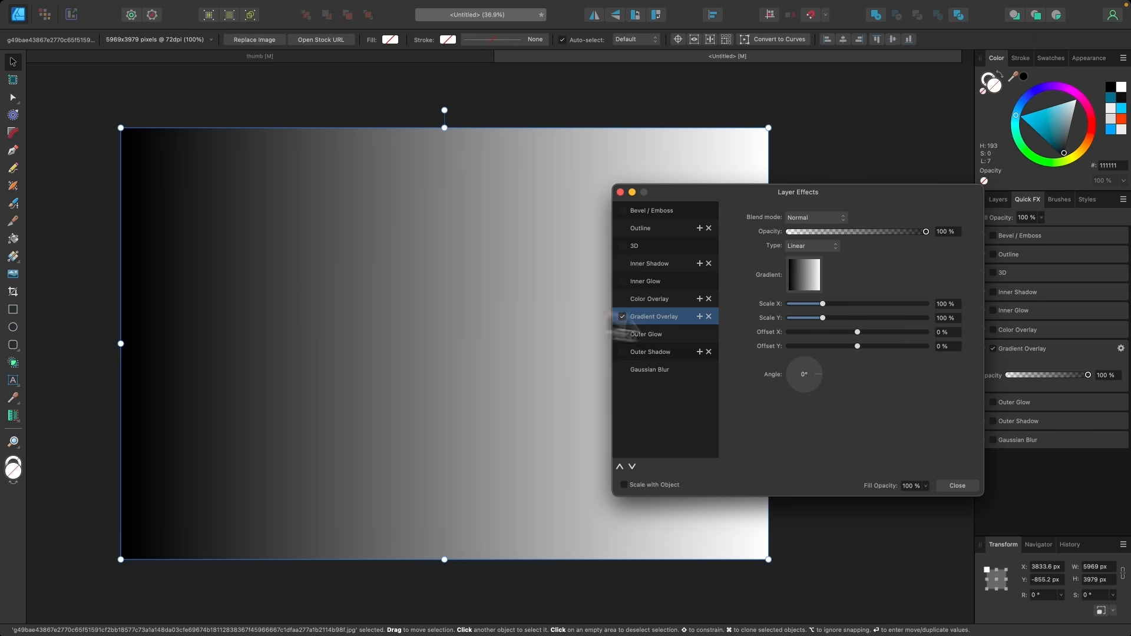
# Recolour the black start stop of the overlay gradient to a pinkish red
pyautogui.click(804, 280)
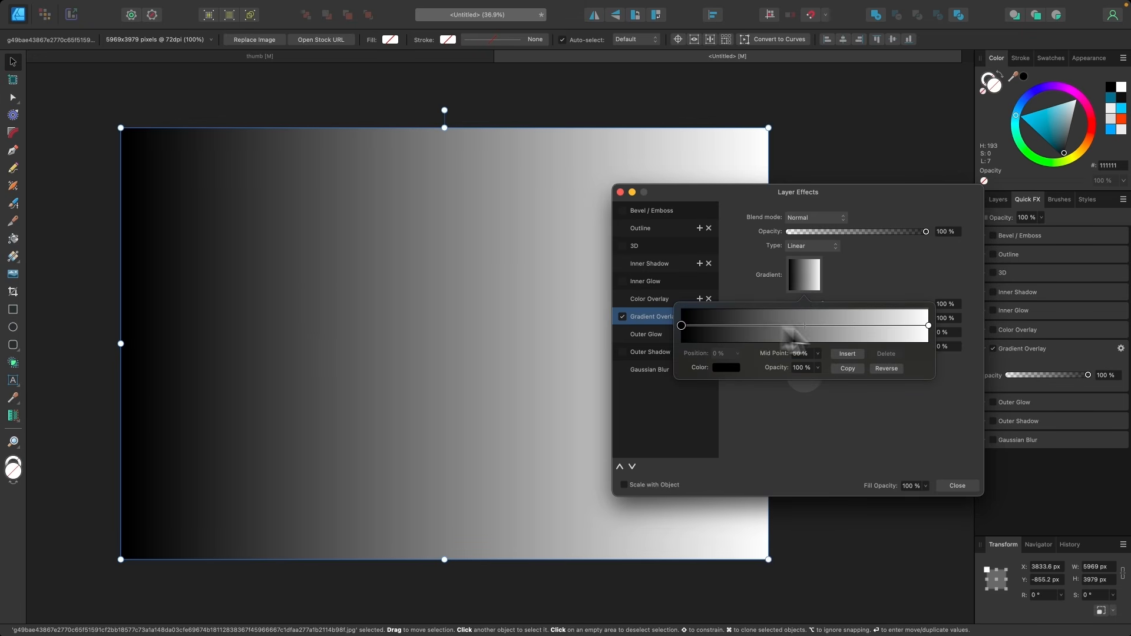
pyautogui.click(928, 325)
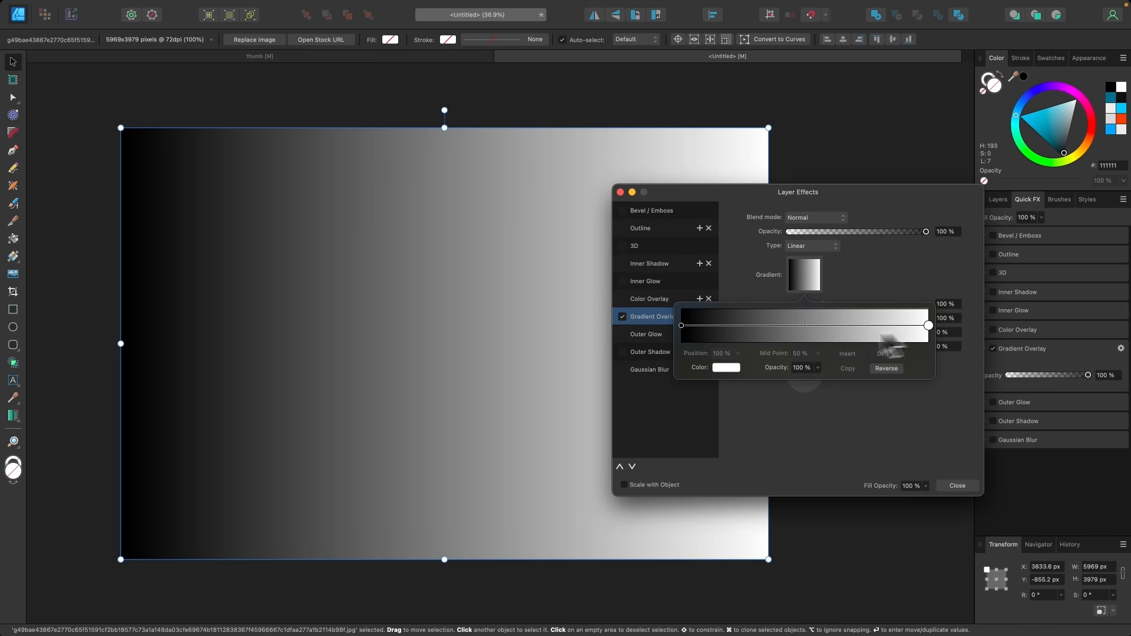
pyautogui.click(682, 326)
pyautogui.click(725, 370)
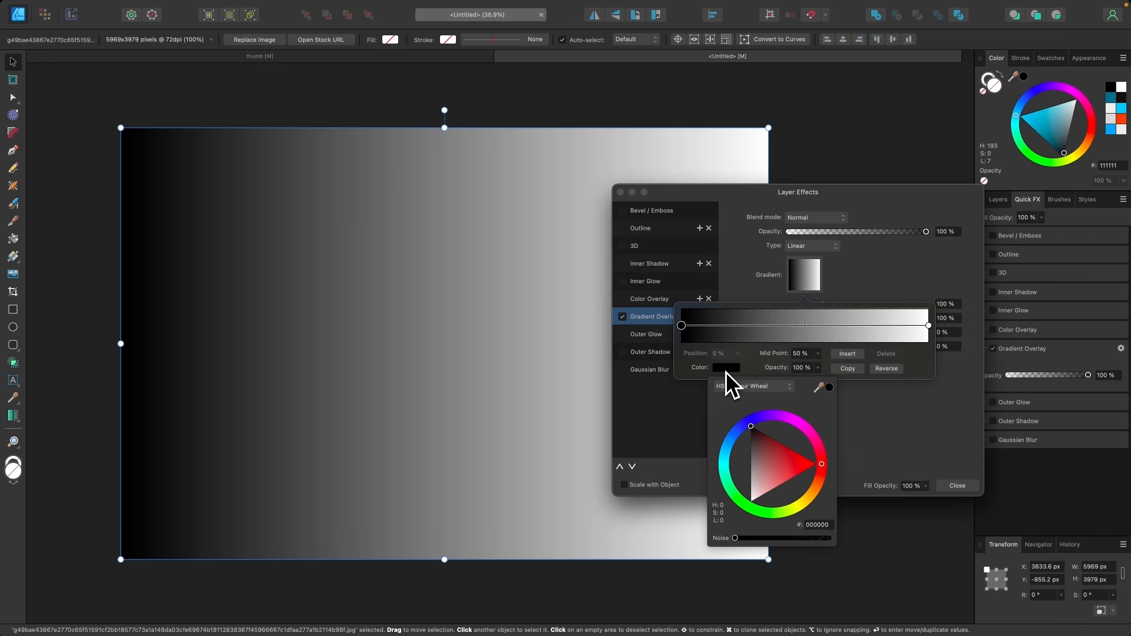
pyautogui.moveTo(824, 453); pyautogui.dragTo(826, 455)
# Recolour the gradient's white end stop to yellow #FFDD00 and shift the mid point to 49 %
pyautogui.click(928, 327)
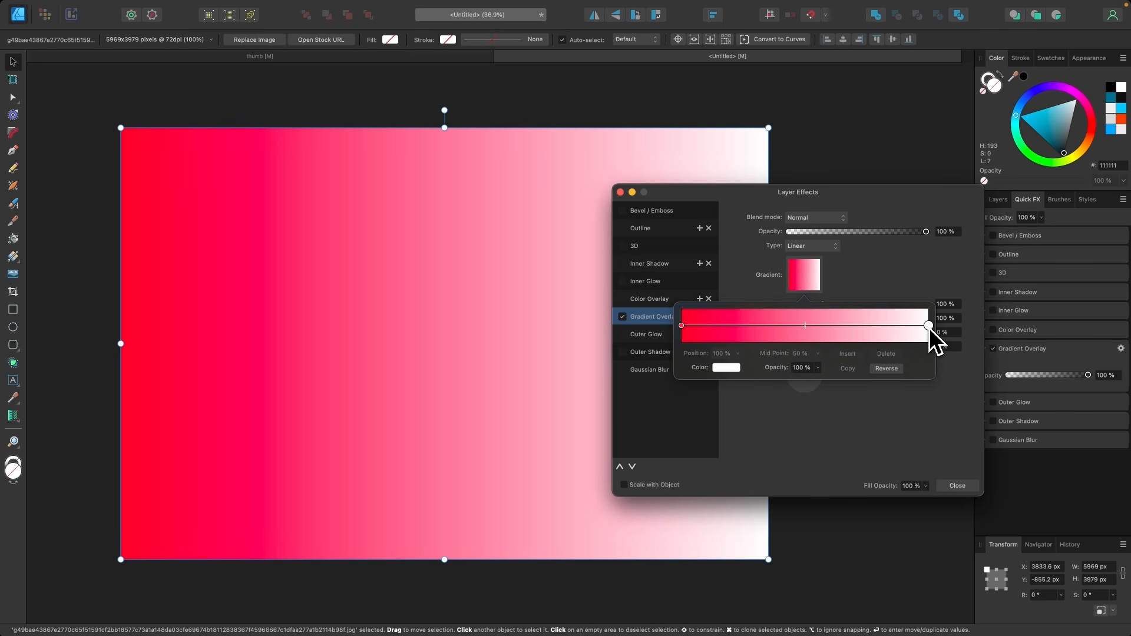
pyautogui.click(729, 368)
pyautogui.moveTo(735, 437); pyautogui.dragTo(807, 509)
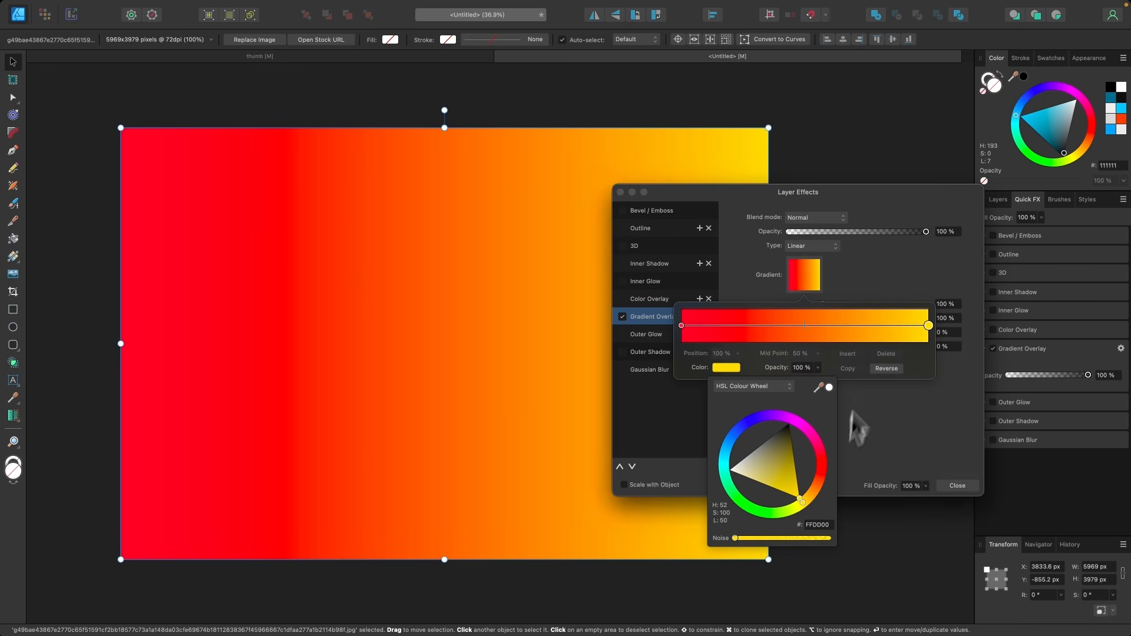
pyautogui.click(883, 309)
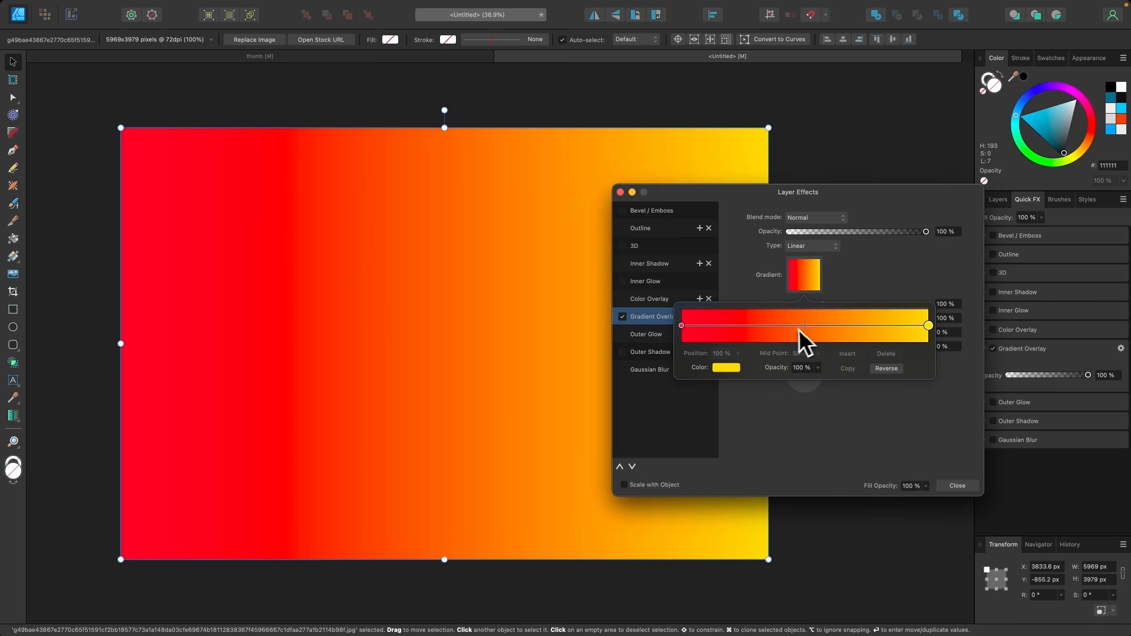
pyautogui.moveTo(806, 330)
pyautogui.mouseDown()
pyautogui.moveTo(833, 330)
pyautogui.moveTo(801, 330)
pyautogui.mouseUp()
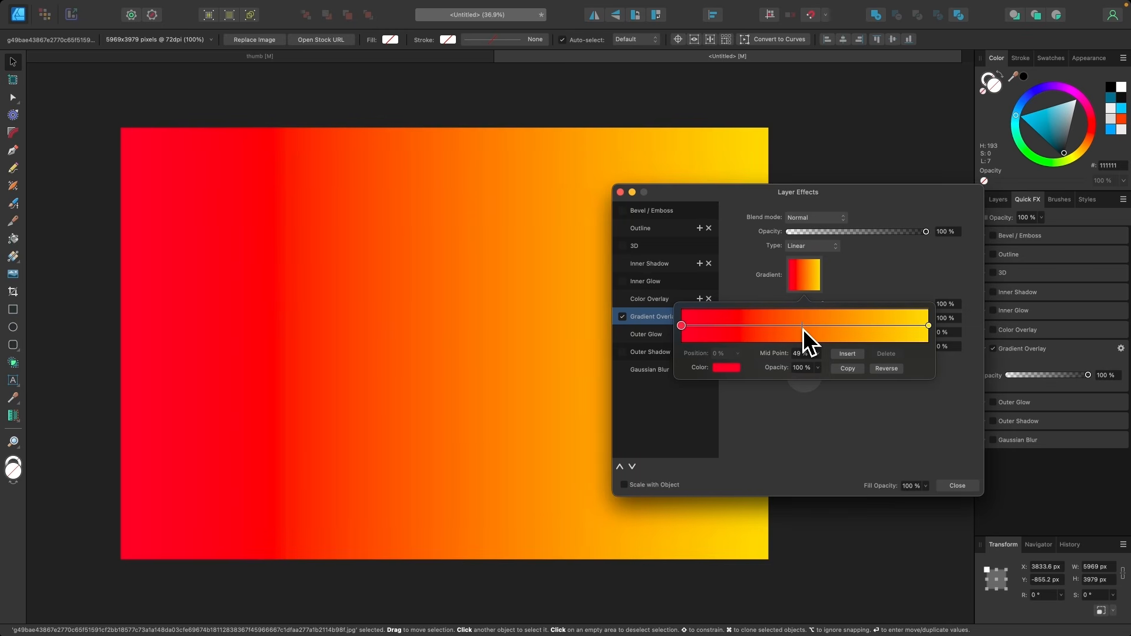
# Try an extra blue #2A8FFF stop at 28 % in the gradient, delete it again and close the gradient editor
pyautogui.click(732, 326)
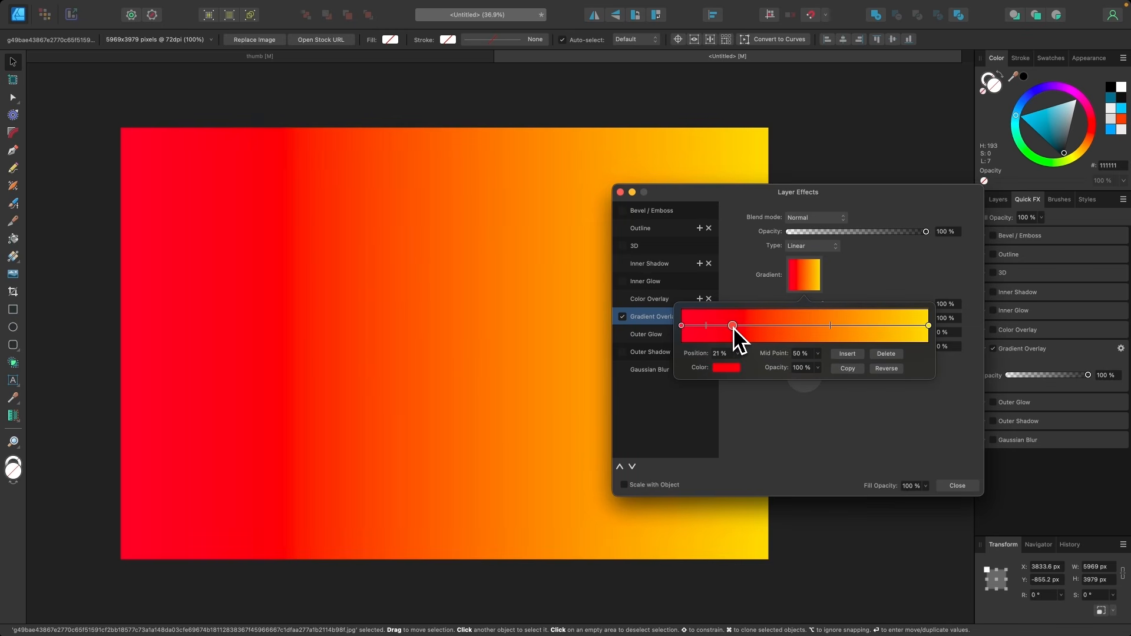
pyautogui.moveTo(733, 327); pyautogui.dragTo(751, 329)
pyautogui.click(738, 369)
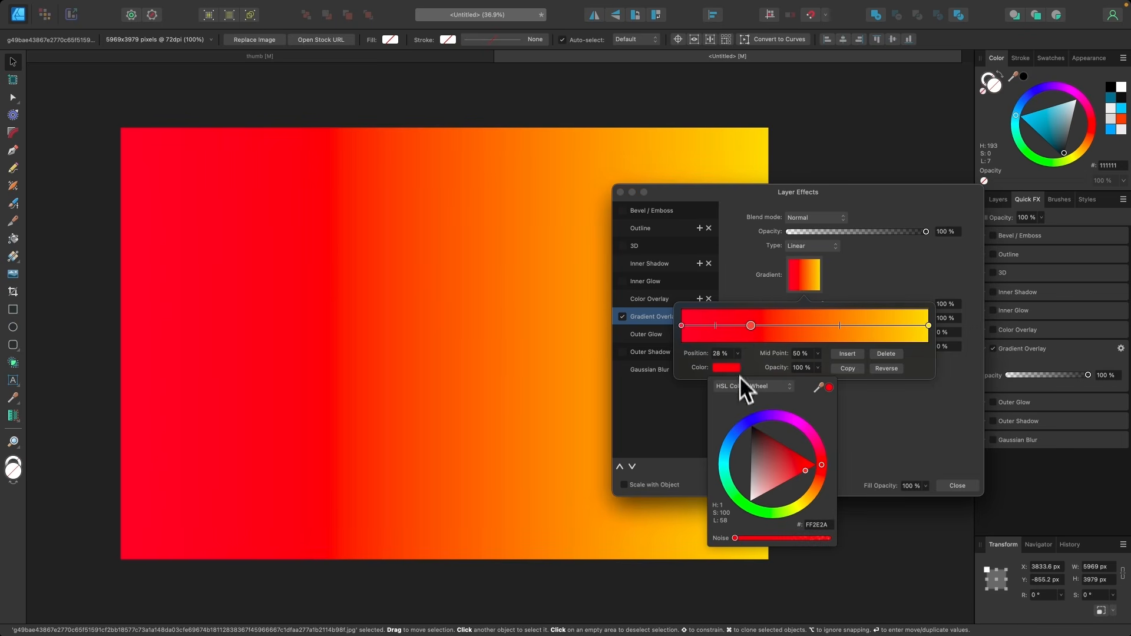
pyautogui.moveTo(729, 453)
pyautogui.mouseDown()
pyautogui.moveTo(730, 464)
pyautogui.moveTo(731, 440)
pyautogui.mouseUp()
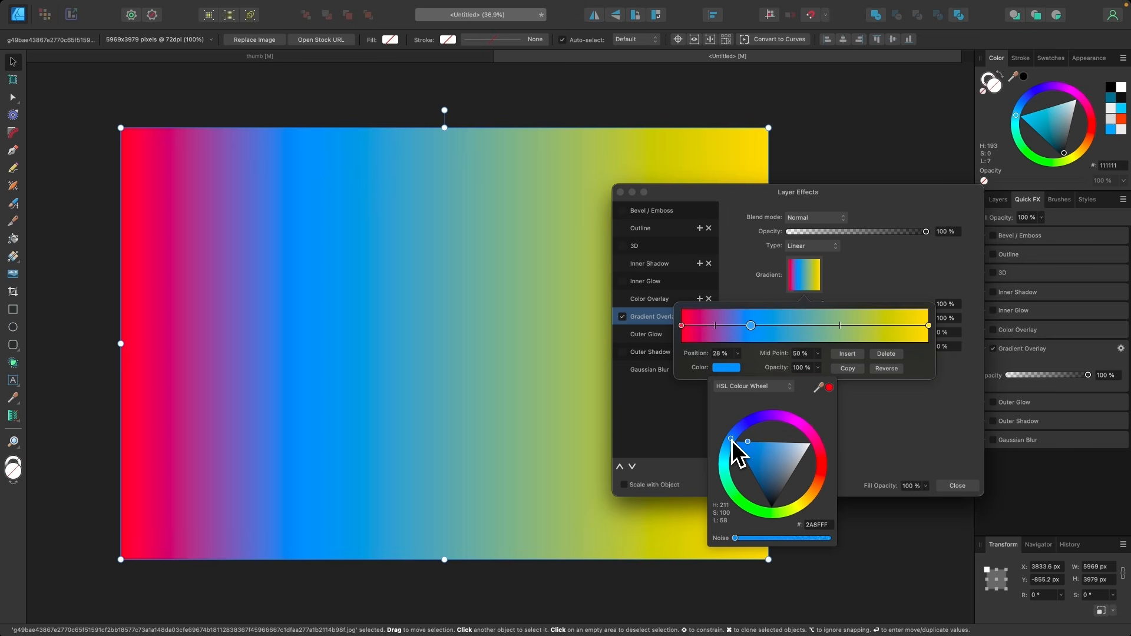
pyautogui.click(885, 353)
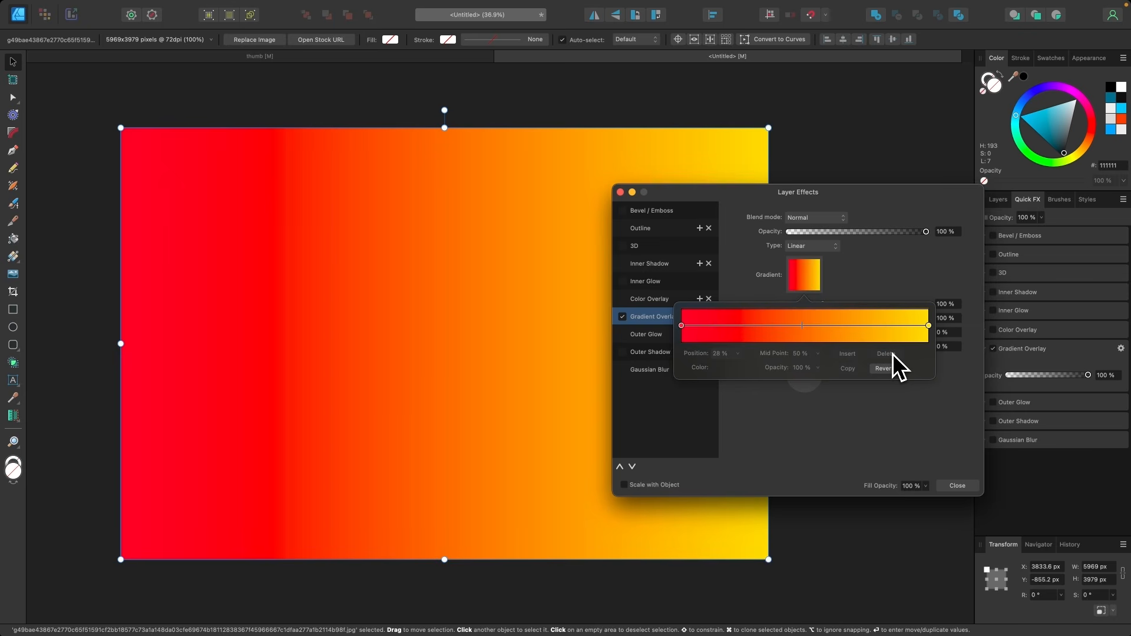
pyautogui.click(889, 263)
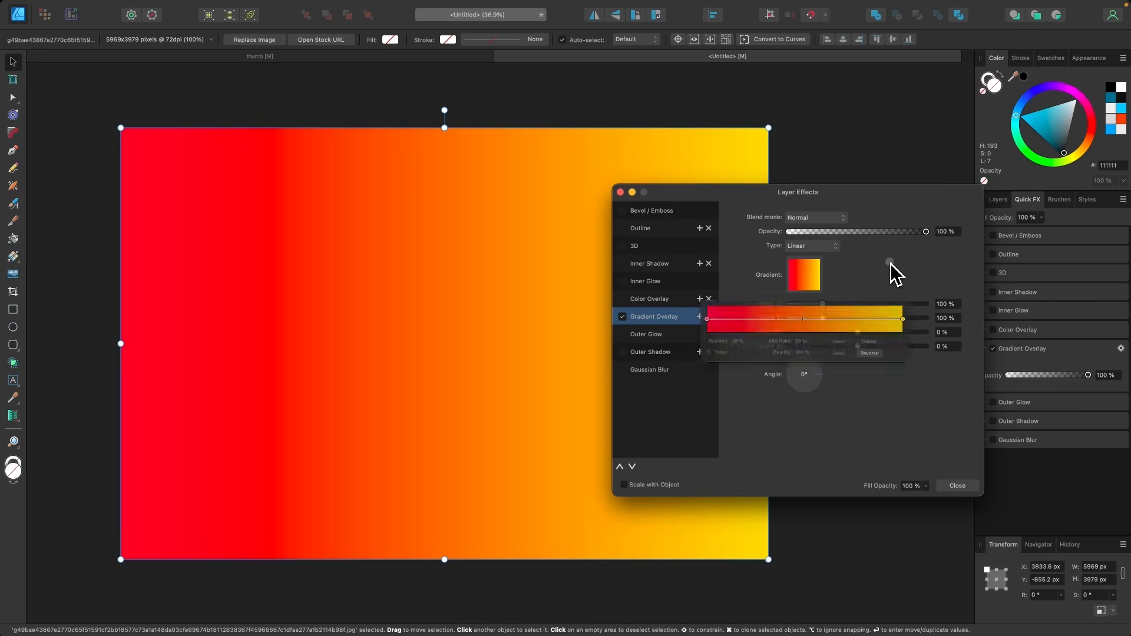
# Set the Gradient Overlay to a 74° angle, Saturation blend mode and 12 % opacity, and compare the photo with the overlay off
pyautogui.moveTo(820, 377); pyautogui.dragTo(811, 349)
pyautogui.click(816, 218)
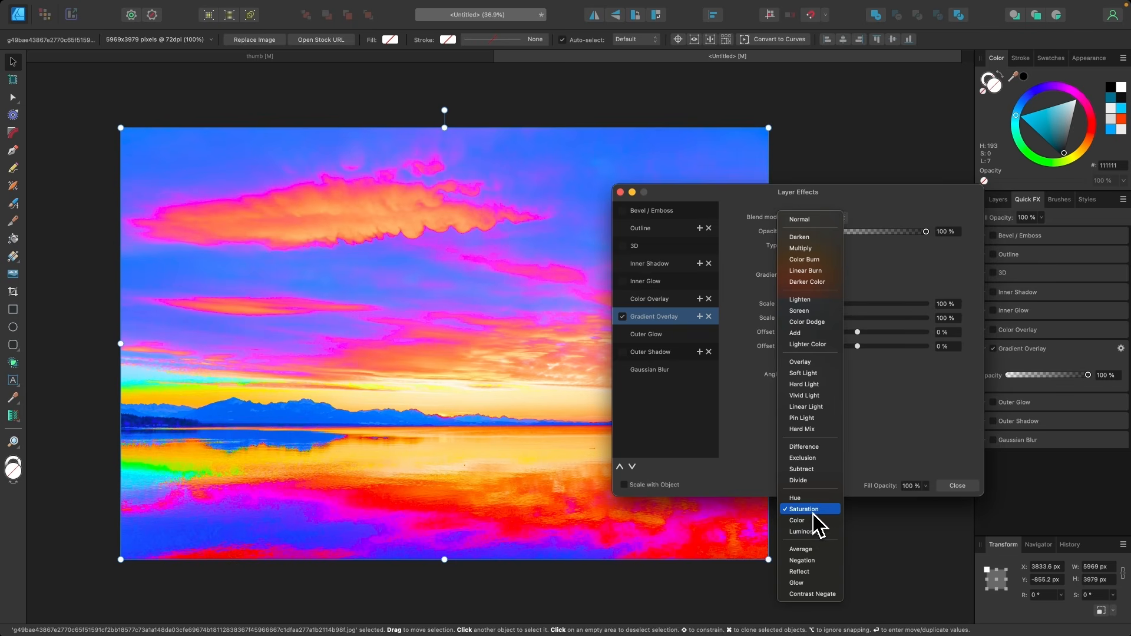
pyautogui.click(812, 510)
pyautogui.moveTo(928, 232); pyautogui.dragTo(807, 238)
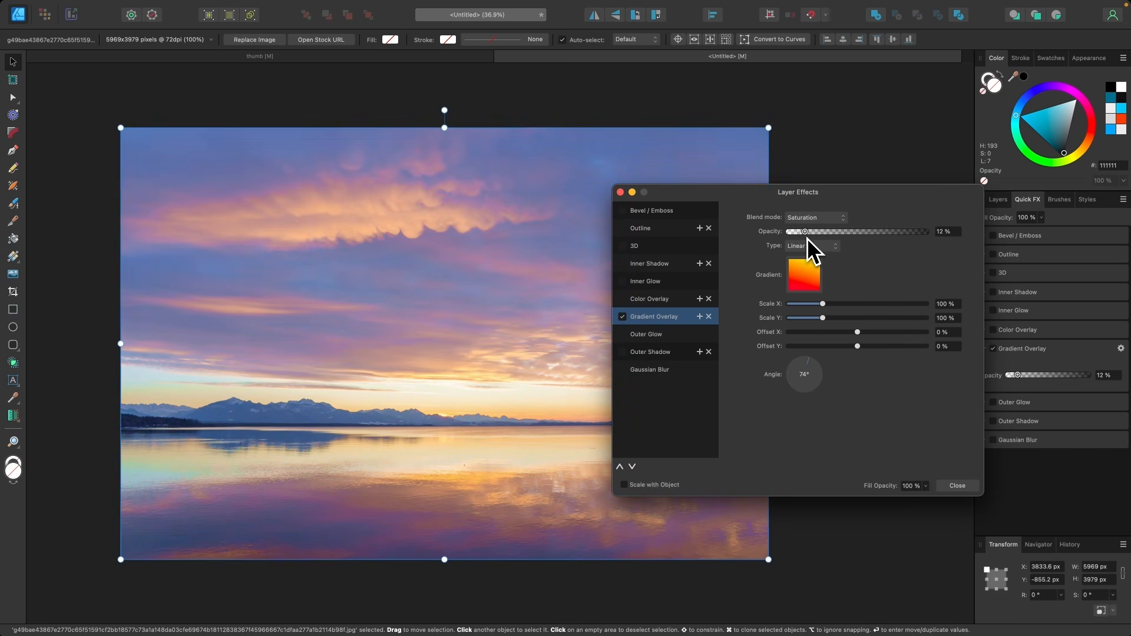
pyautogui.click(622, 194)
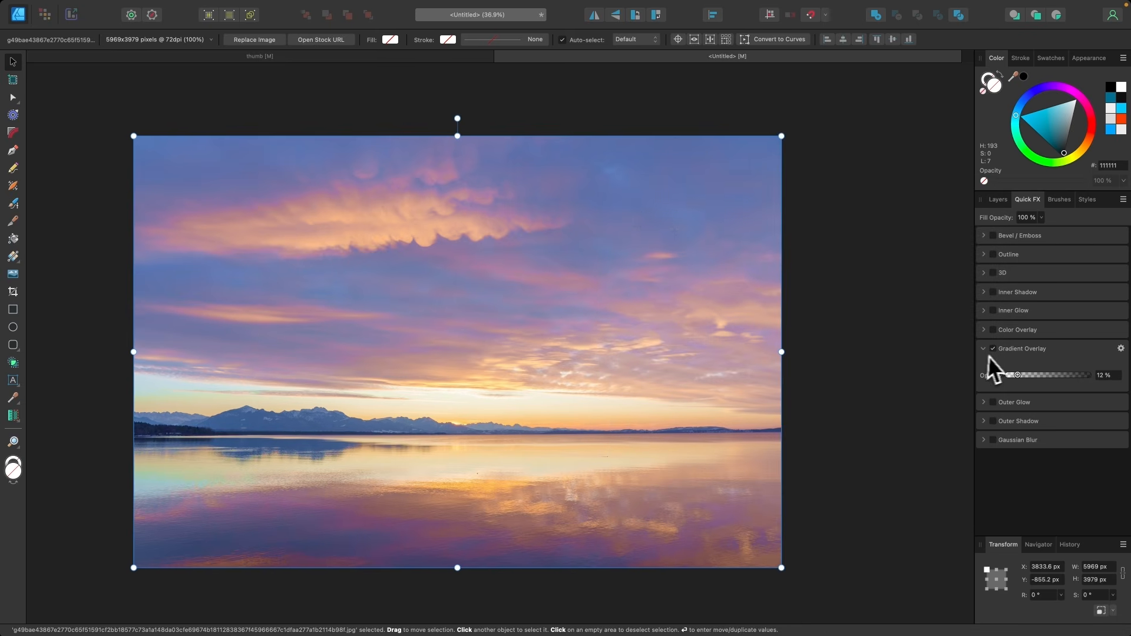
pyautogui.click(994, 349)
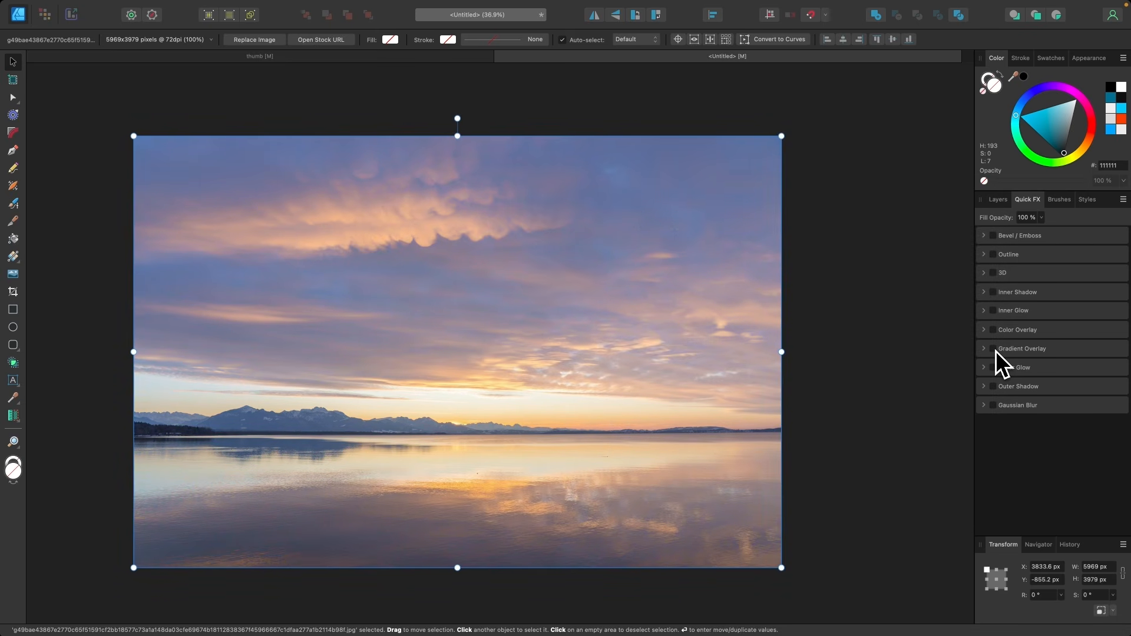
pyautogui.click(993, 350)
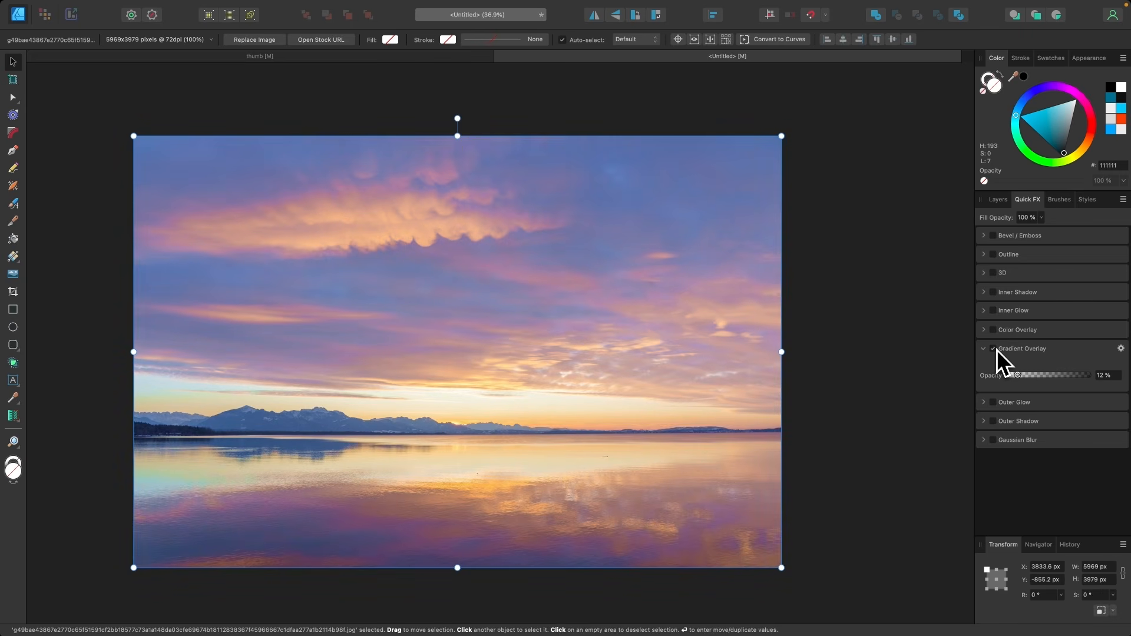
# Deselect the sunset photo and return to the blank white artboard
pyautogui.click(850, 349)
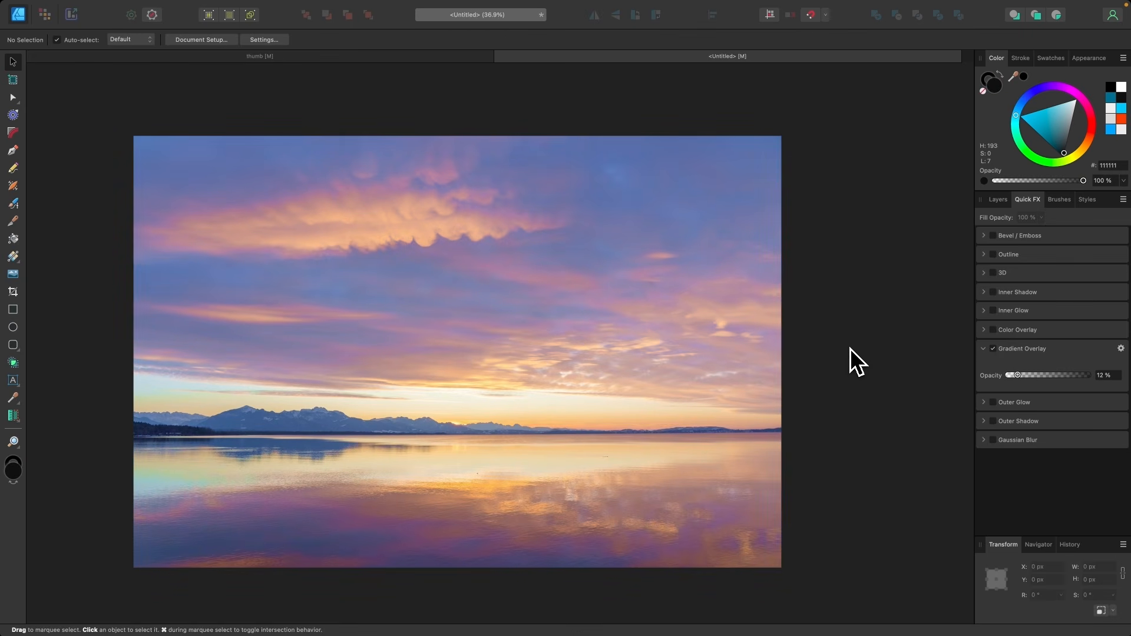
pyautogui.hscroll(-1, 850, 348)
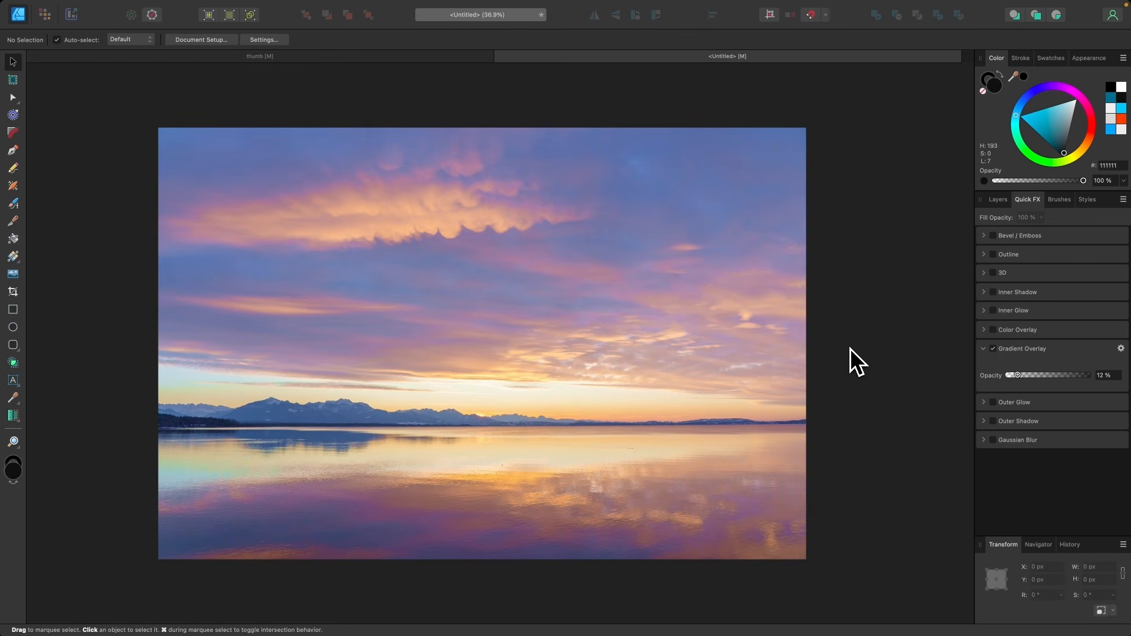
pyautogui.click(512, 351)
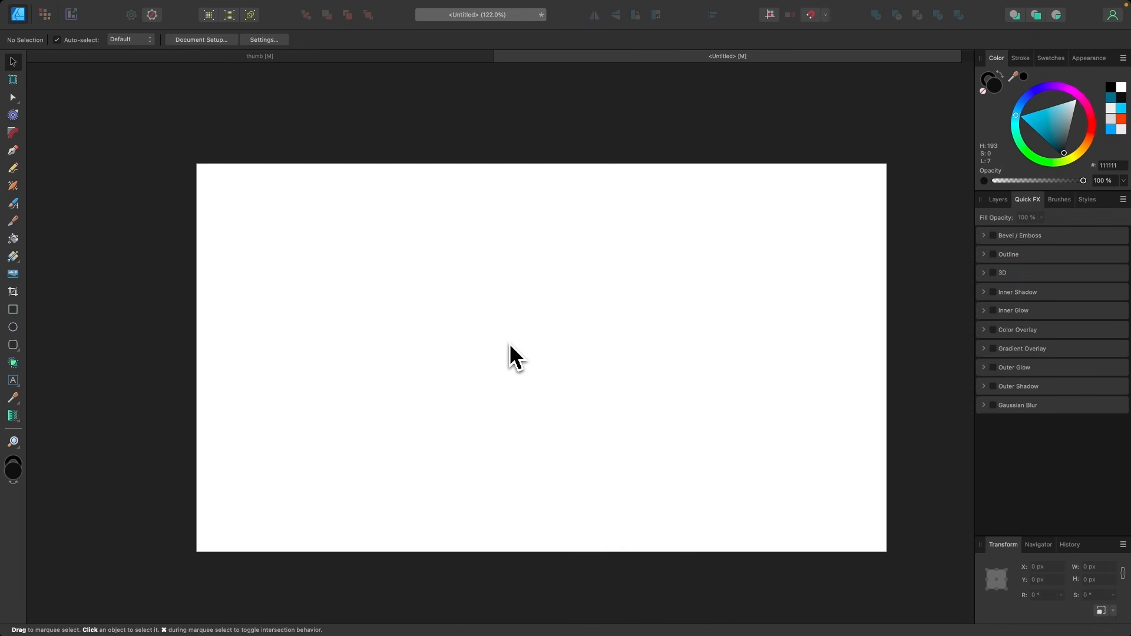
pyautogui.scroll(3, 584, 401)
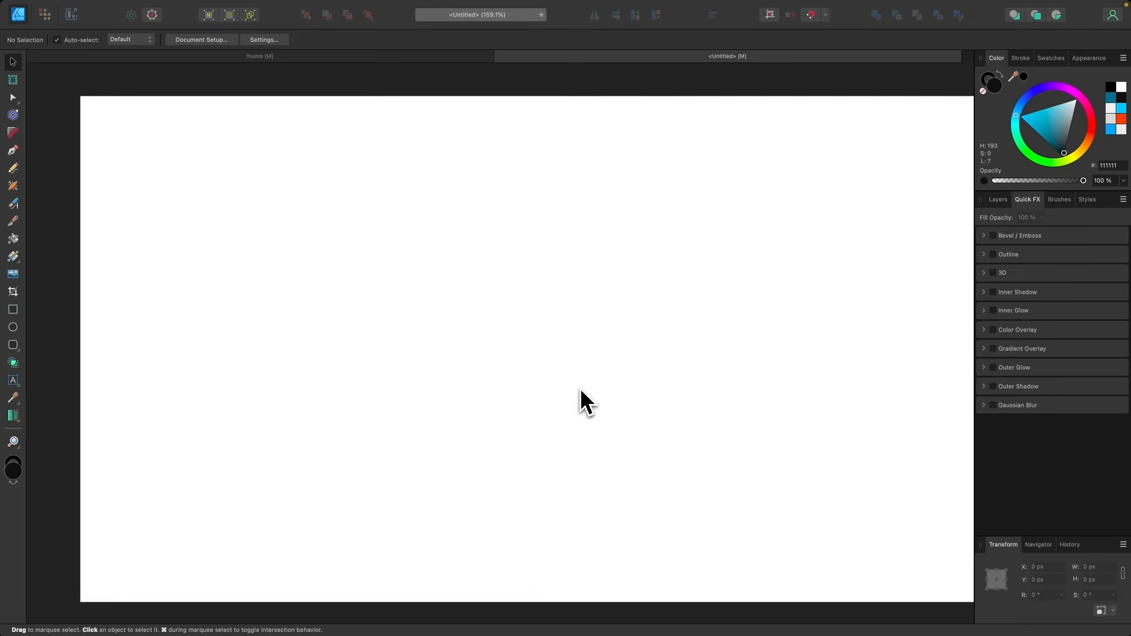
# Cover the whole 1920 × 1080 px artboard with a near-black #111111 rectangle, deselect it and turn snapping off
pyautogui.click(13, 309)
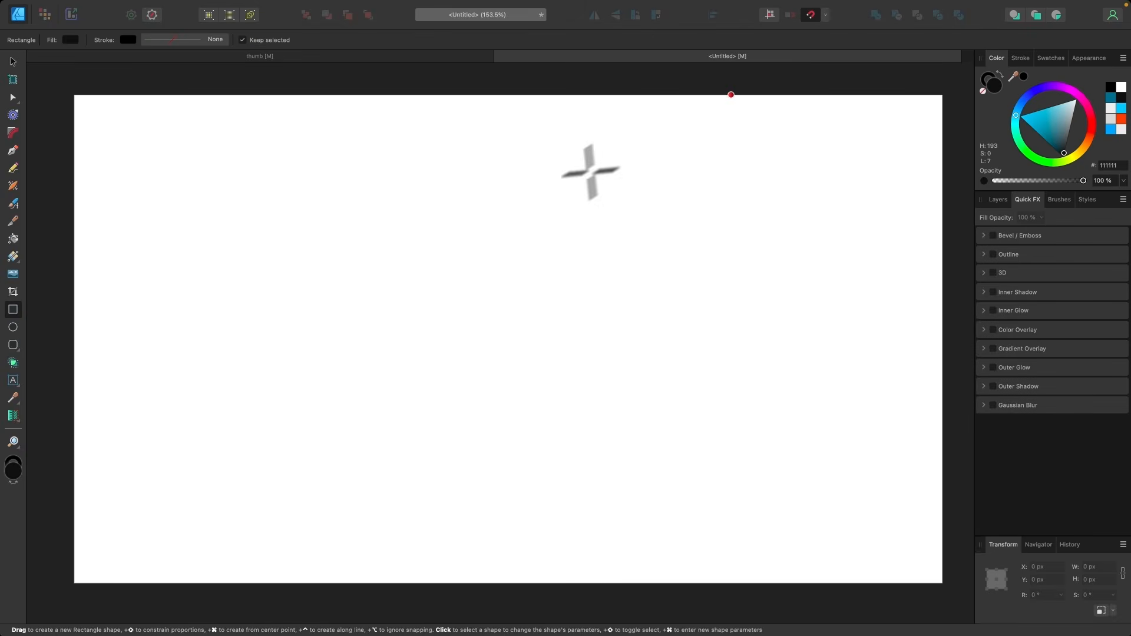
pyautogui.scroll(-1, 571, 183)
pyautogui.moveTo(78, 98); pyautogui.dragTo(933, 577)
pyautogui.click(12, 61)
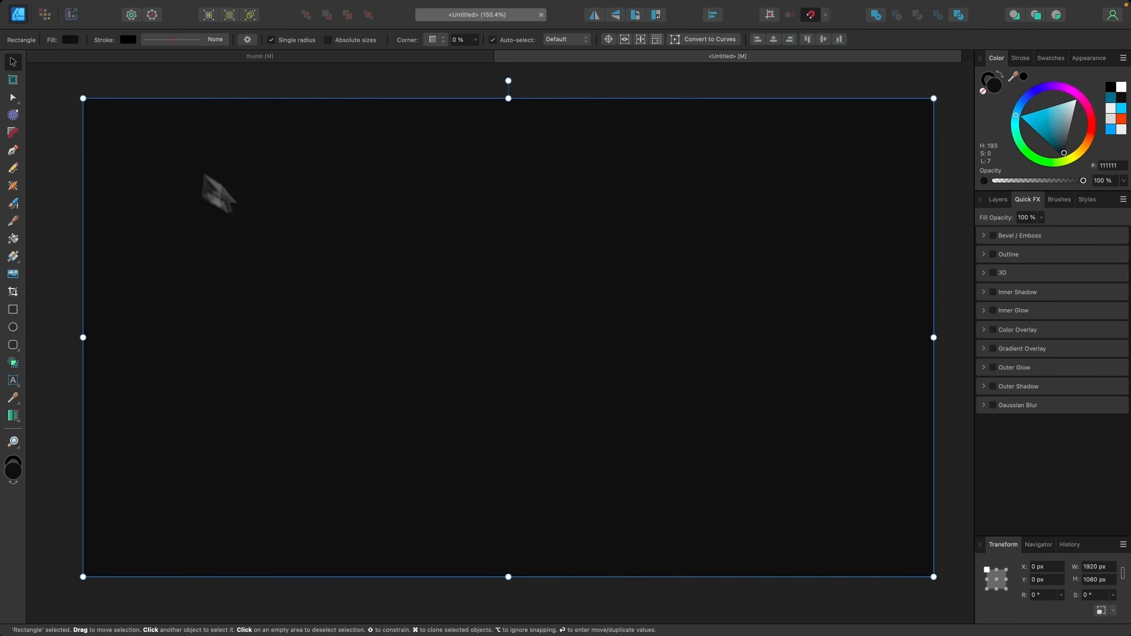
pyautogui.click(353, 83)
pyautogui.click(811, 16)
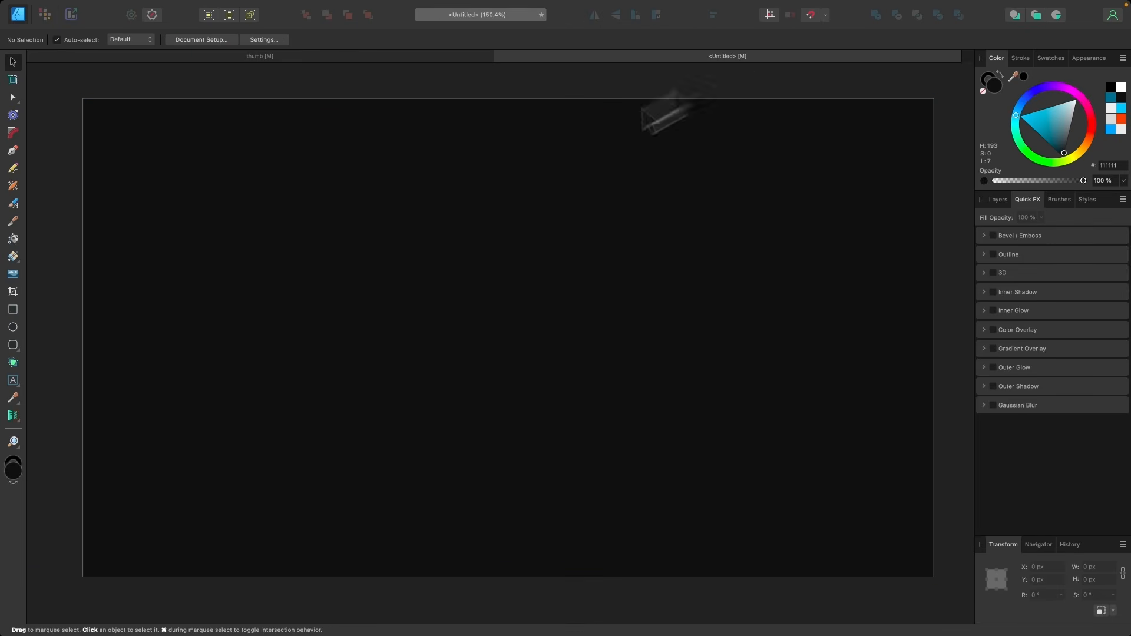
# Add "Sample Text" as League Gothic art text, scaled to about 1000 px wide and placed near the artboard's centre
pyautogui.click(14, 379)
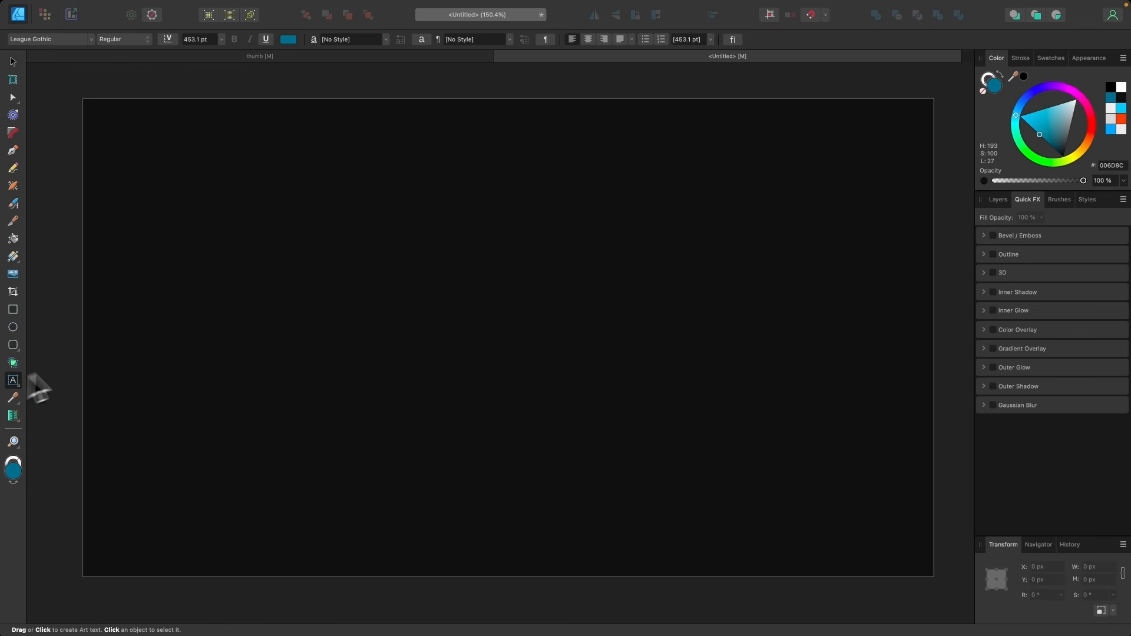
pyautogui.moveTo(260, 248); pyautogui.dragTo(481, 387)
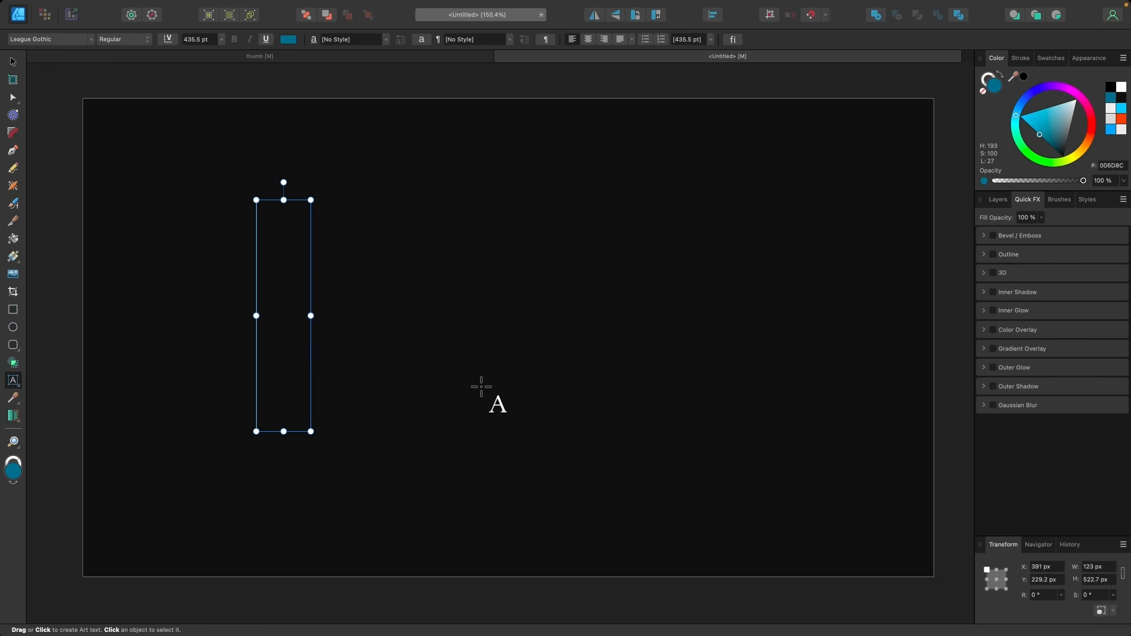
pyautogui.write('Sample Text')
pyautogui.press('Escape')
pyautogui.click(13, 61)
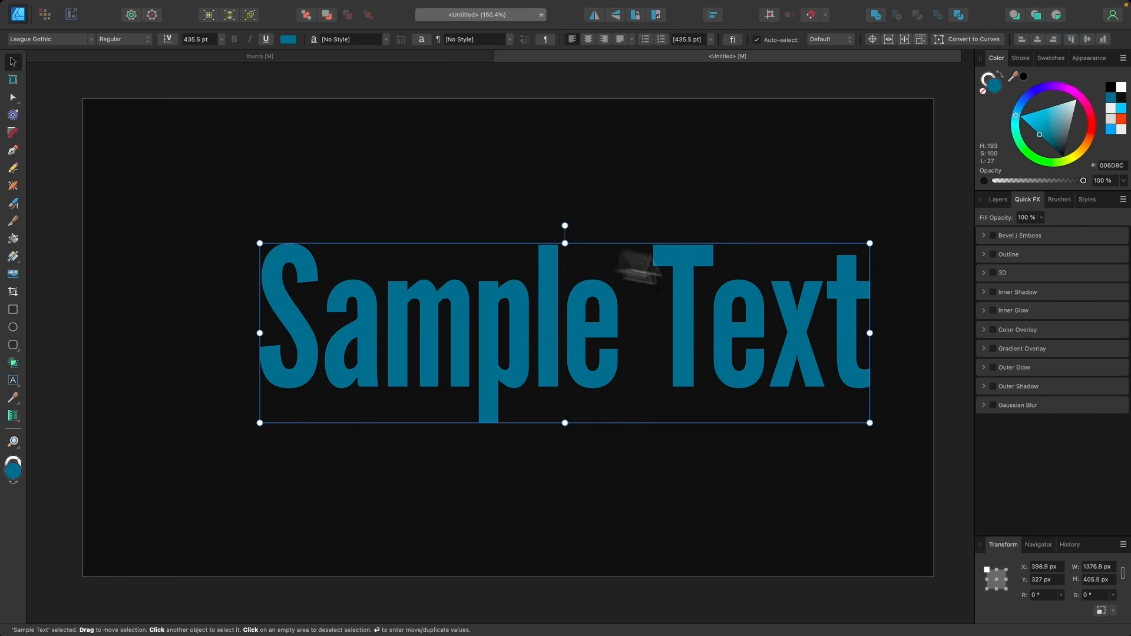
pyautogui.moveTo(869, 333); pyautogui.dragTo(668, 363)
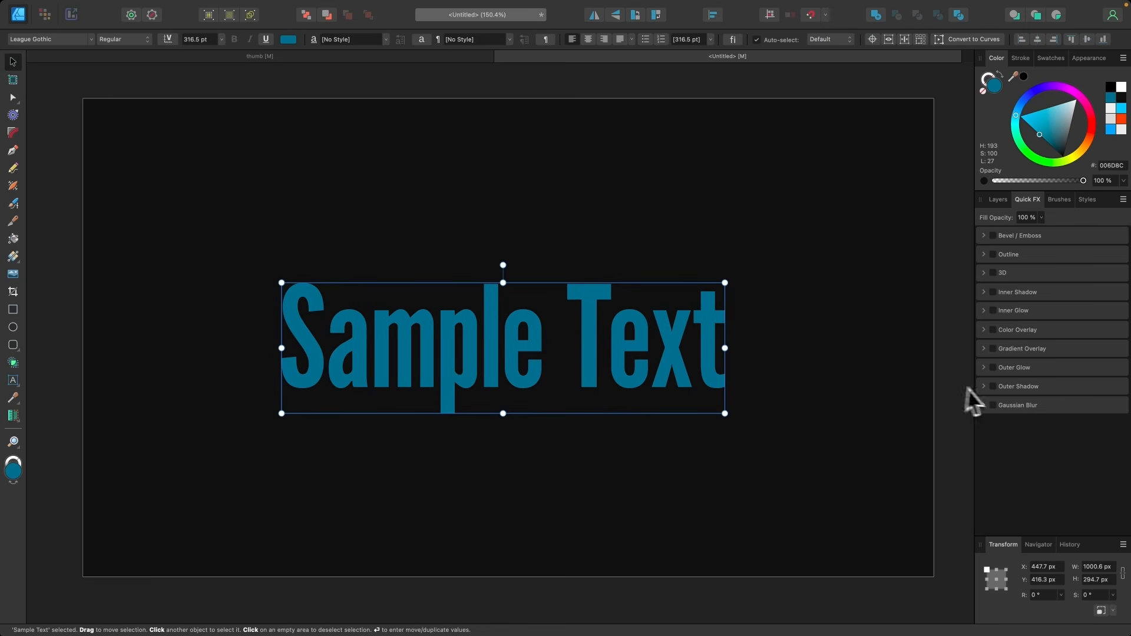
# Enable Outer Glow on the sample text with a 28.3 px radius and inspect the white glow around the letters
pyautogui.click(994, 369)
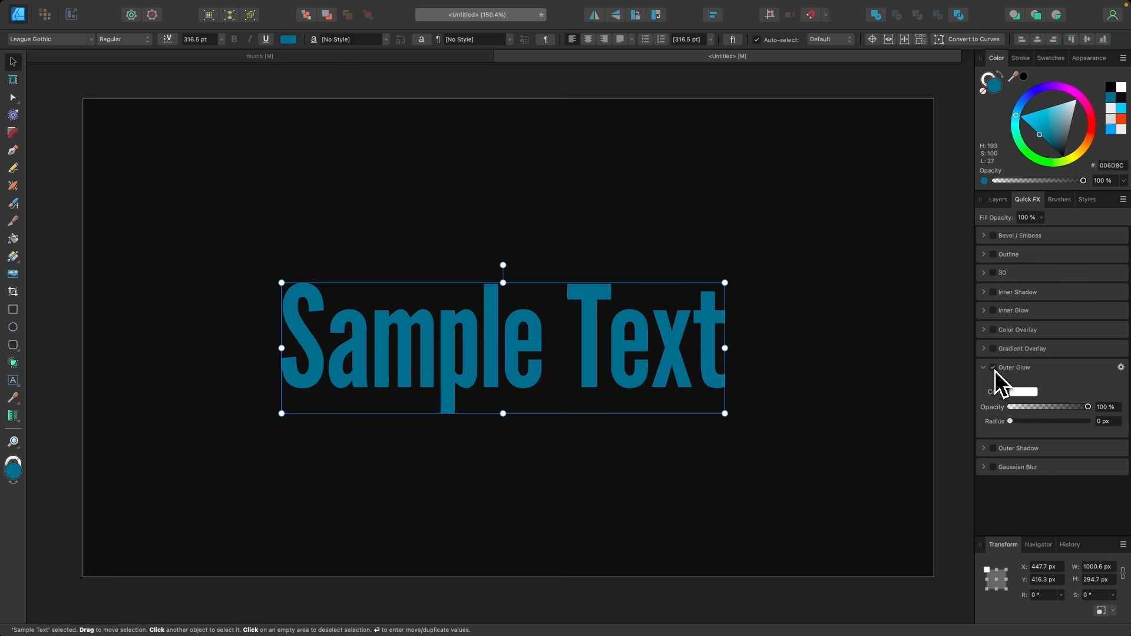
pyautogui.moveTo(1009, 423); pyautogui.dragTo(1059, 426)
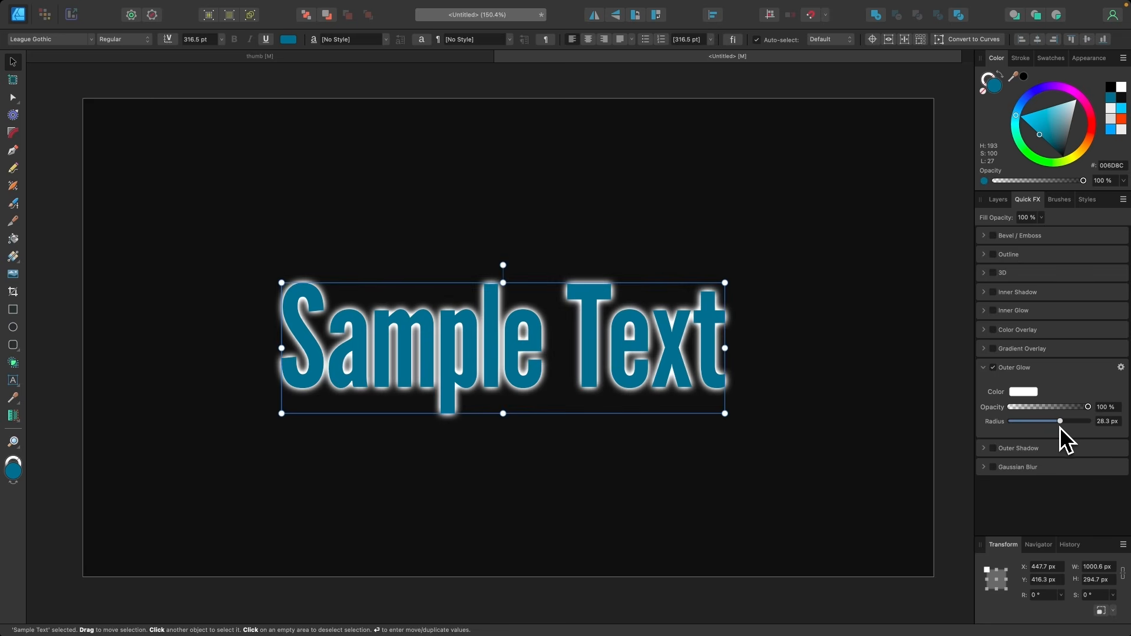
pyautogui.scroll(4, 626, 387)
pyautogui.scroll(-3, 602, 389)
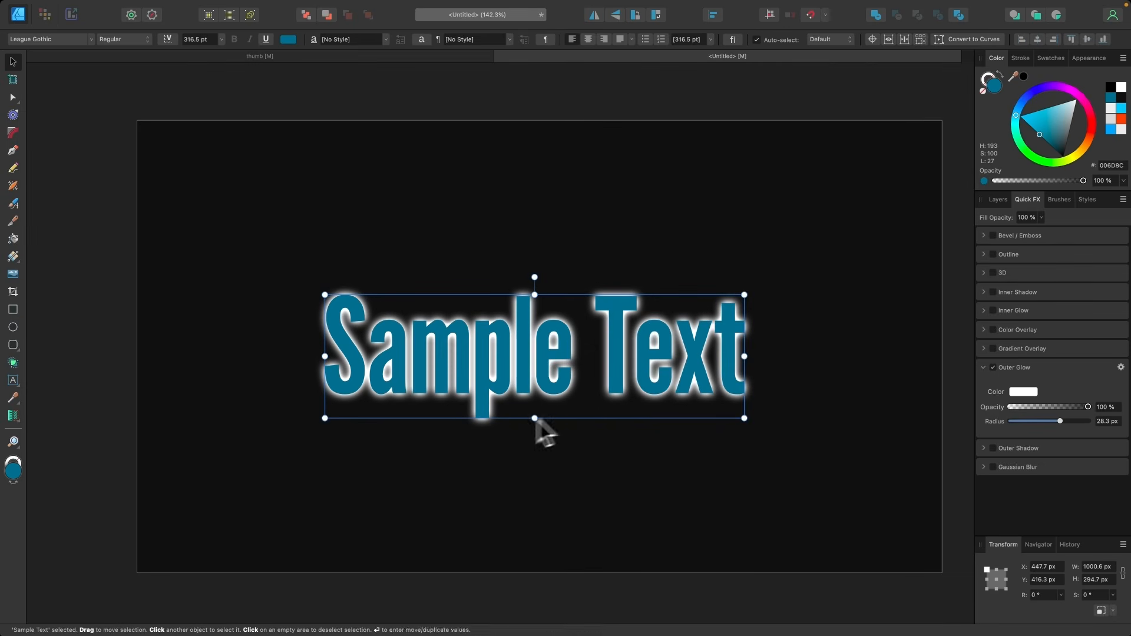
pyautogui.scroll(2, 548, 340)
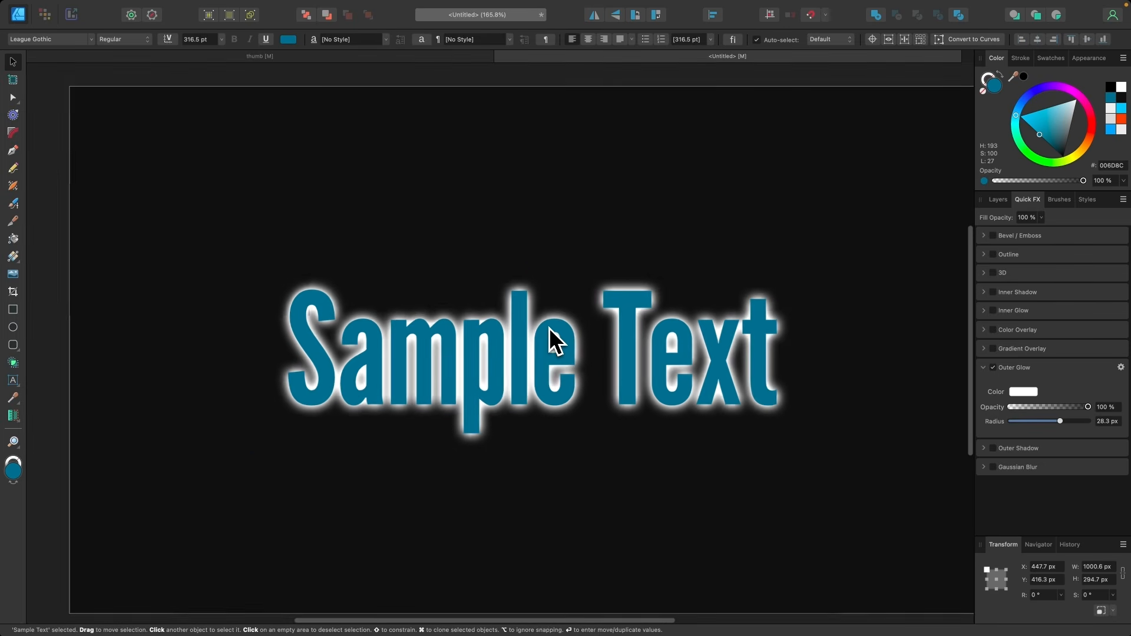
# Recolour the outer glow to bright cyan and reduce its opacity to 20 %
pyautogui.click(1025, 395)
pyautogui.click(1018, 490)
pyautogui.click(1023, 490)
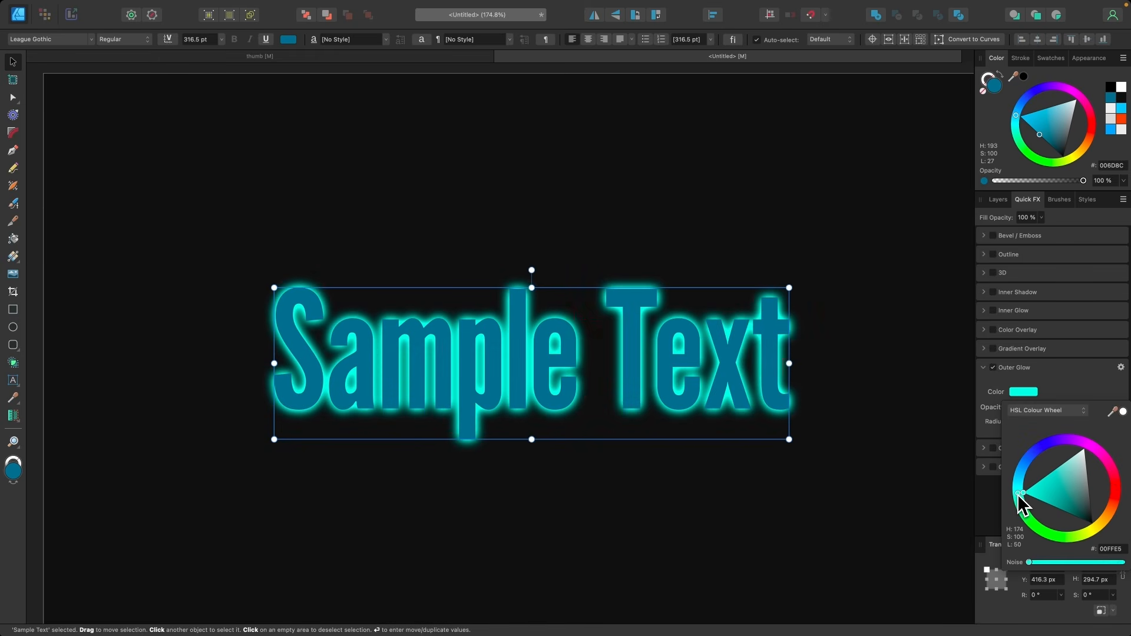
pyautogui.click(1063, 383)
pyautogui.moveTo(1087, 408); pyautogui.dragTo(1026, 415)
# Fill the sample text with white #FFFFFF, set its outer glow to 51 % opacity and 28 px radius, and deselect it
pyautogui.moveTo(1055, 151); pyautogui.dragTo(1105, 83)
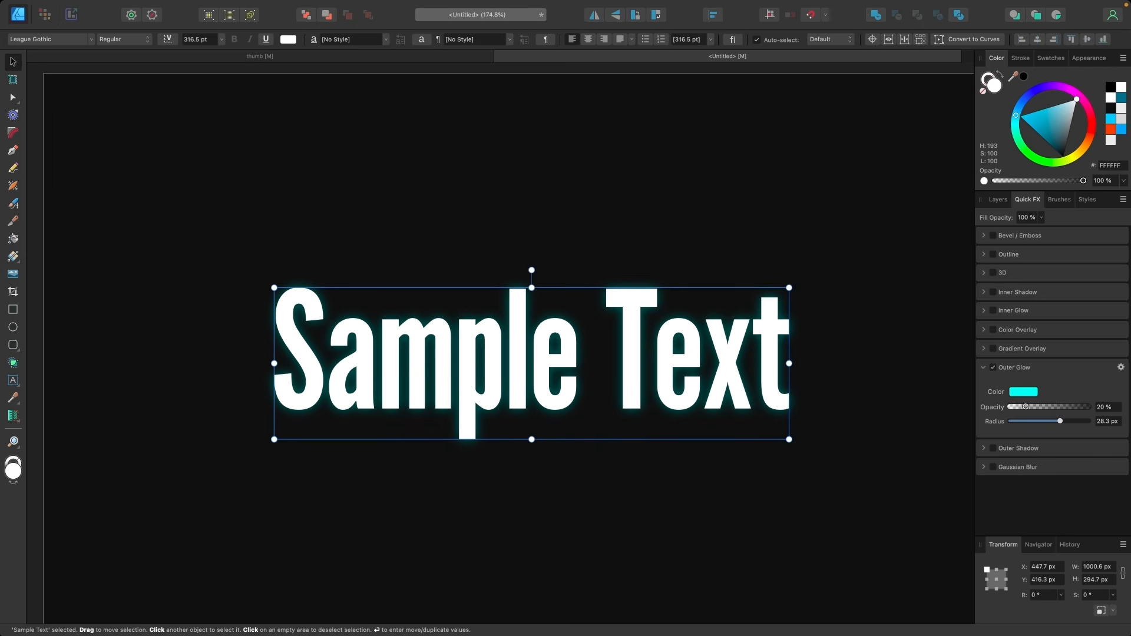
pyautogui.moveTo(1032, 409); pyautogui.dragTo(1054, 423)
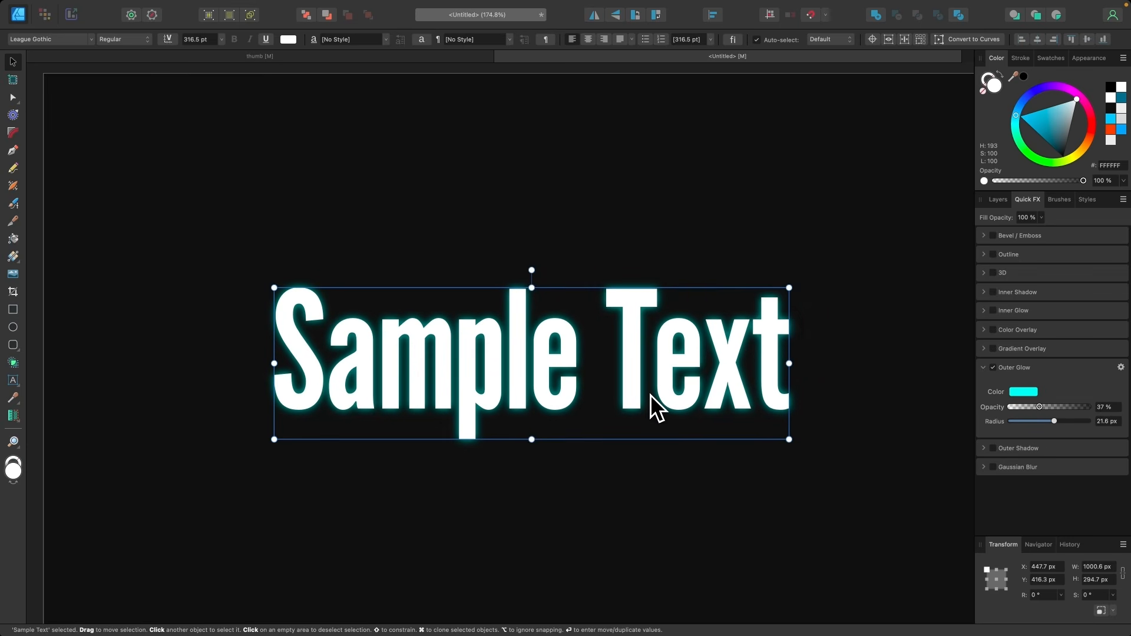
pyautogui.scroll(-2, 653, 407)
pyautogui.scroll(5, 654, 408)
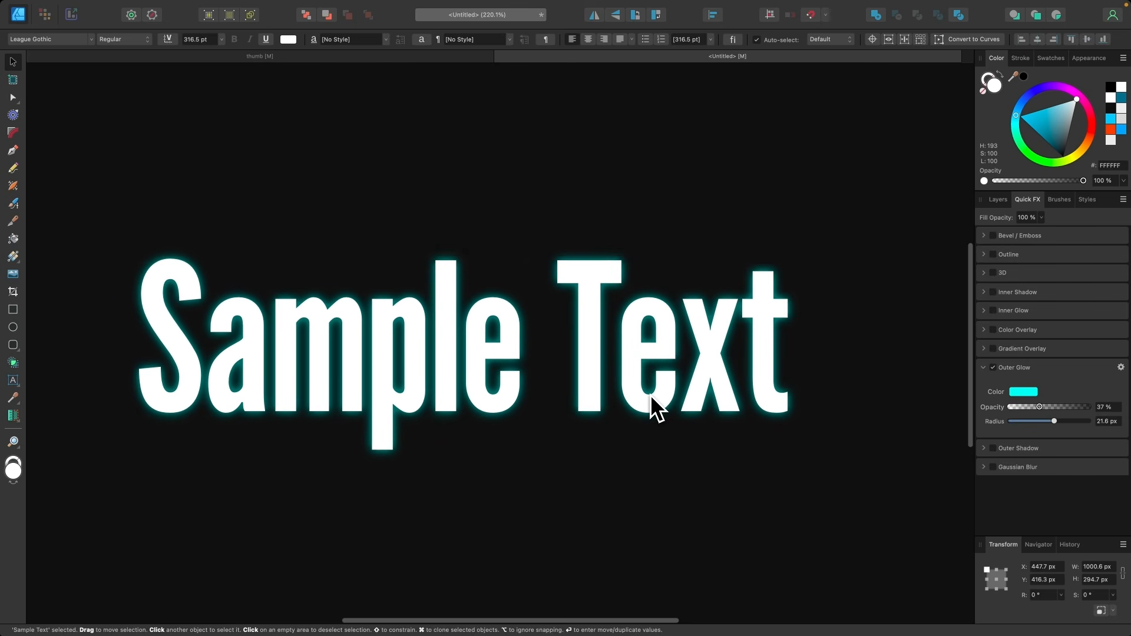
pyautogui.moveTo(1058, 423)
pyautogui.mouseDown()
pyautogui.moveTo(1047, 409)
pyautogui.moveTo(1064, 410)
pyautogui.moveTo(1052, 410)
pyautogui.mouseUp()
pyautogui.scroll(-3, 543, 434)
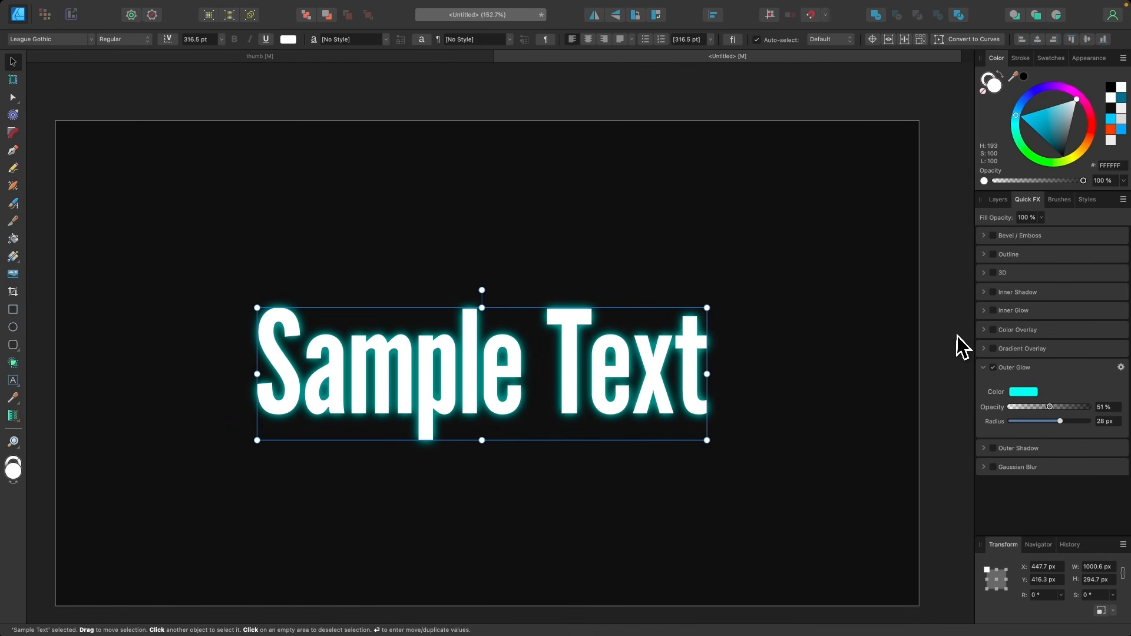
pyautogui.click(960, 347)
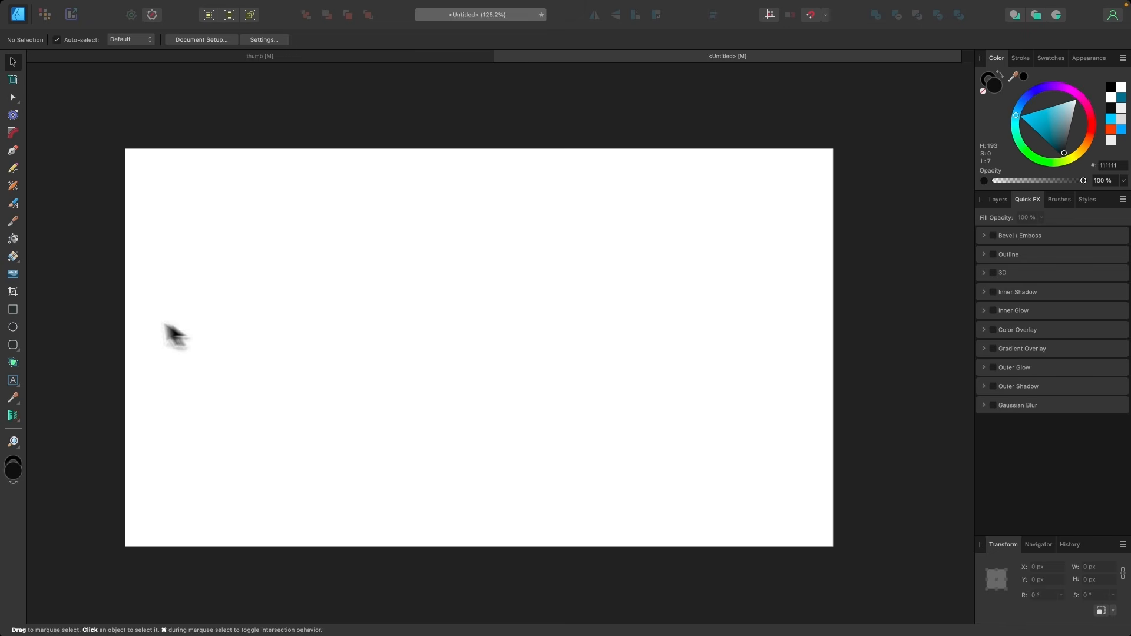
# Add white League Gothic art text reading "Affinity" at 316.5 pt on the blank white artboard
pyautogui.click(17, 380)
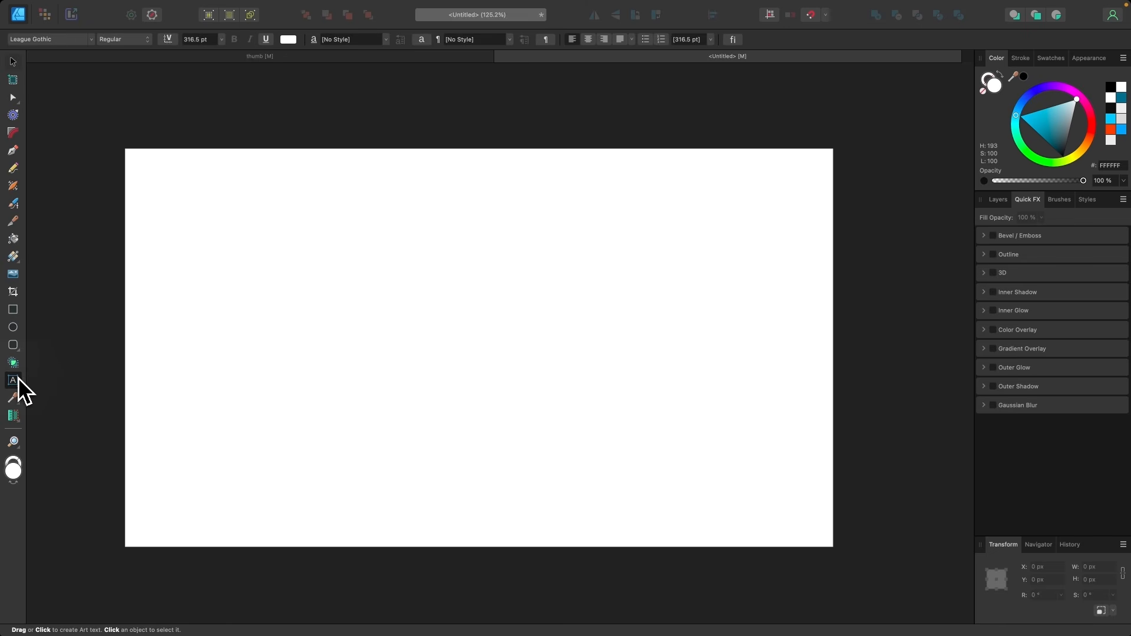
pyautogui.moveTo(280, 278); pyautogui.dragTo(469, 366)
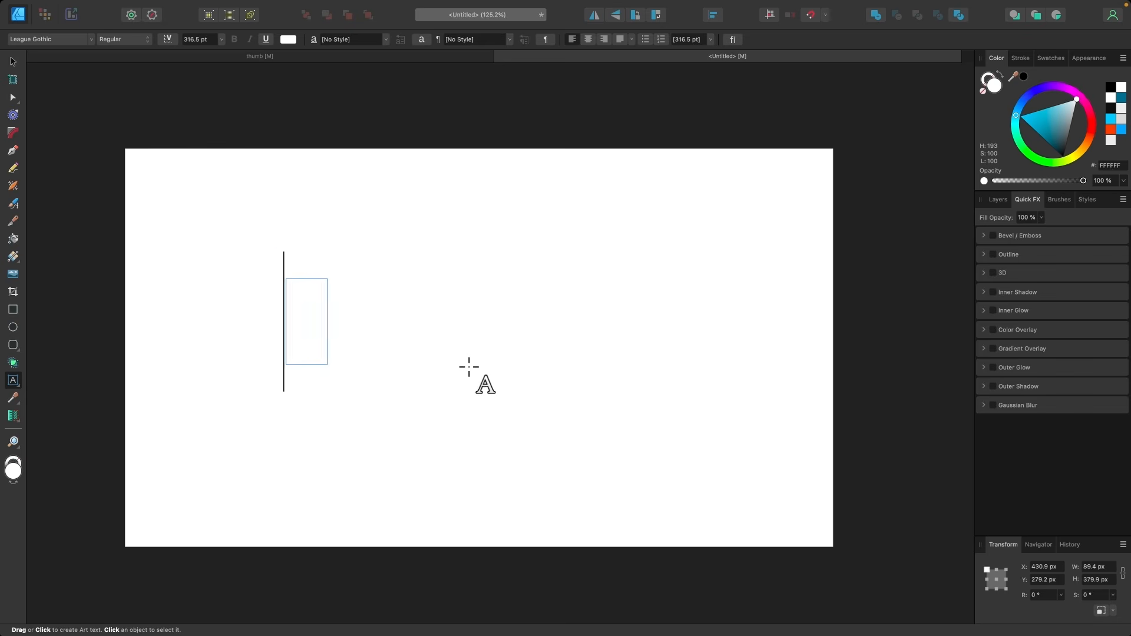
pyautogui.write('Affinity')
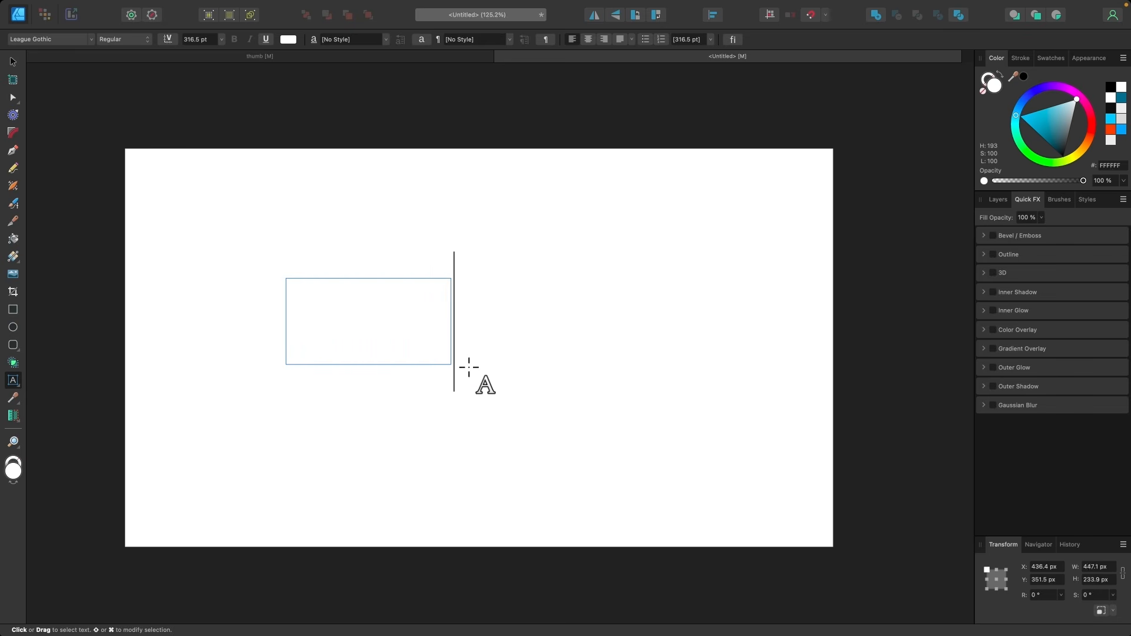
pyautogui.click(13, 61)
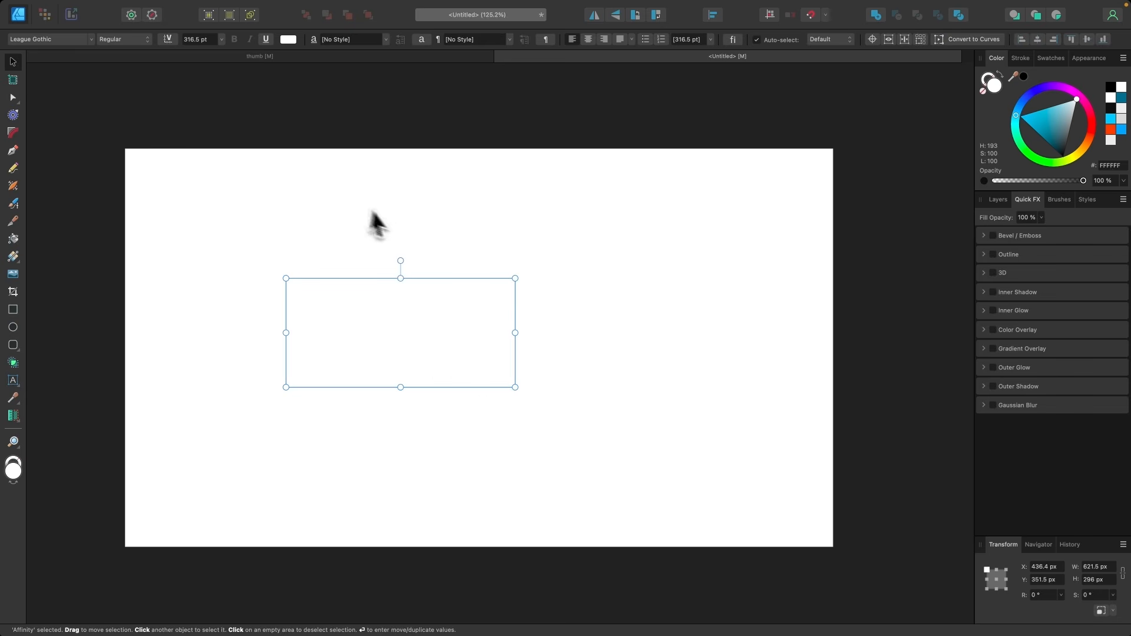
pyautogui.scroll(2, 388, 227)
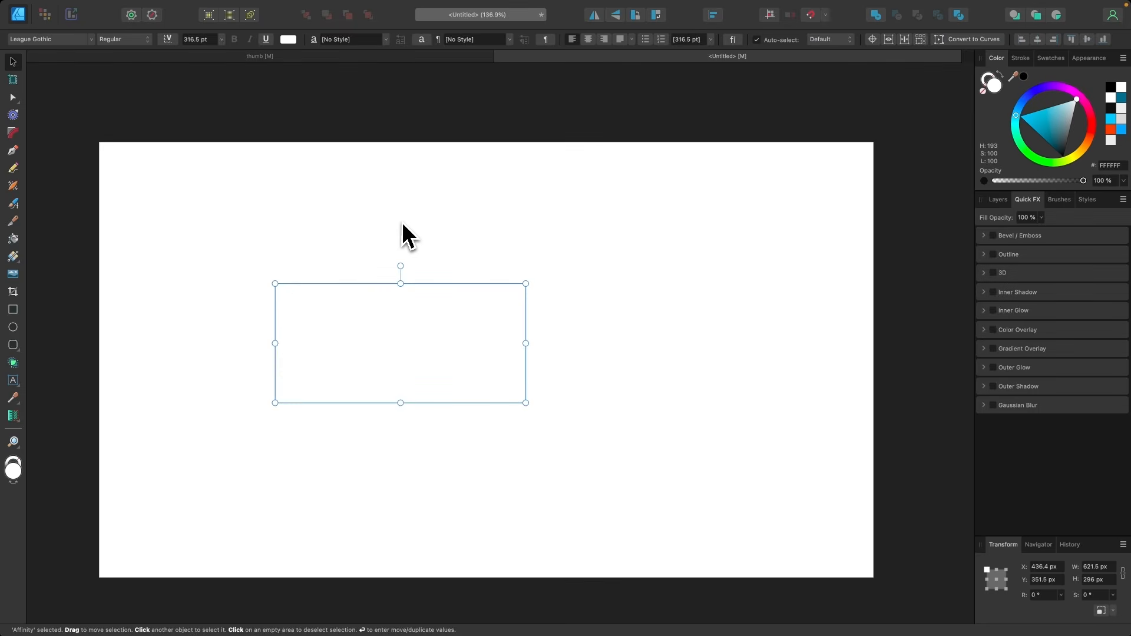
# Enable Outer Shadow on the "Affinity" text with 51 % opacity, 17 px radius and a dark navy blue colour
pyautogui.click(993, 386)
pyautogui.moveTo(1011, 441); pyautogui.dragTo(1051, 429)
pyautogui.click(1029, 412)
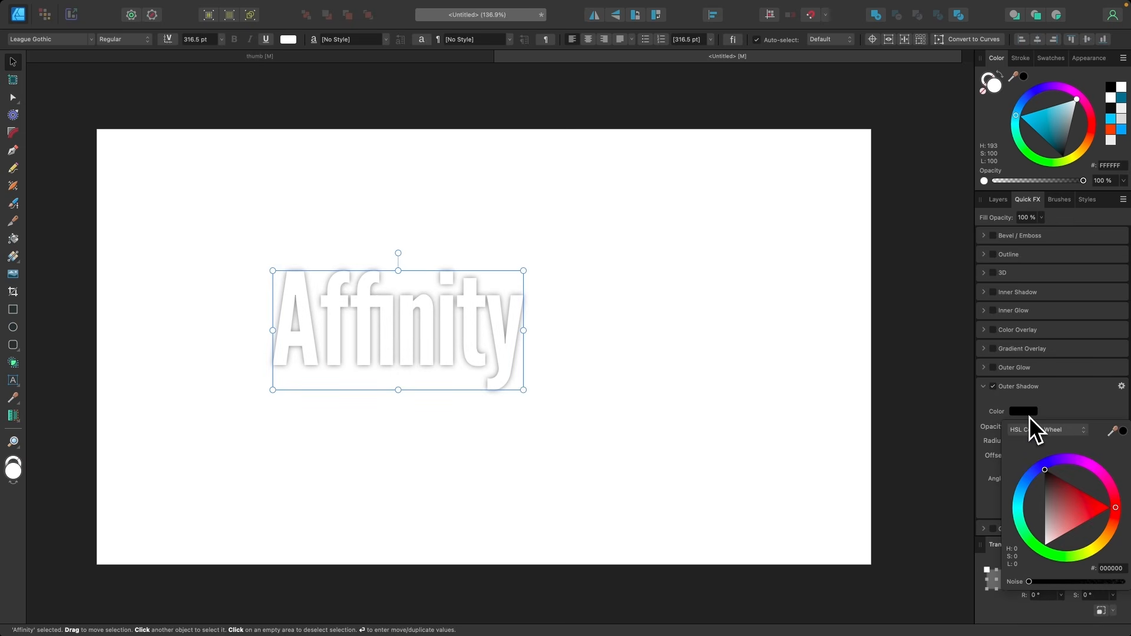
pyautogui.click(1036, 469)
pyautogui.click(1060, 519)
pyautogui.moveTo(1062, 521); pyautogui.dragTo(1044, 537)
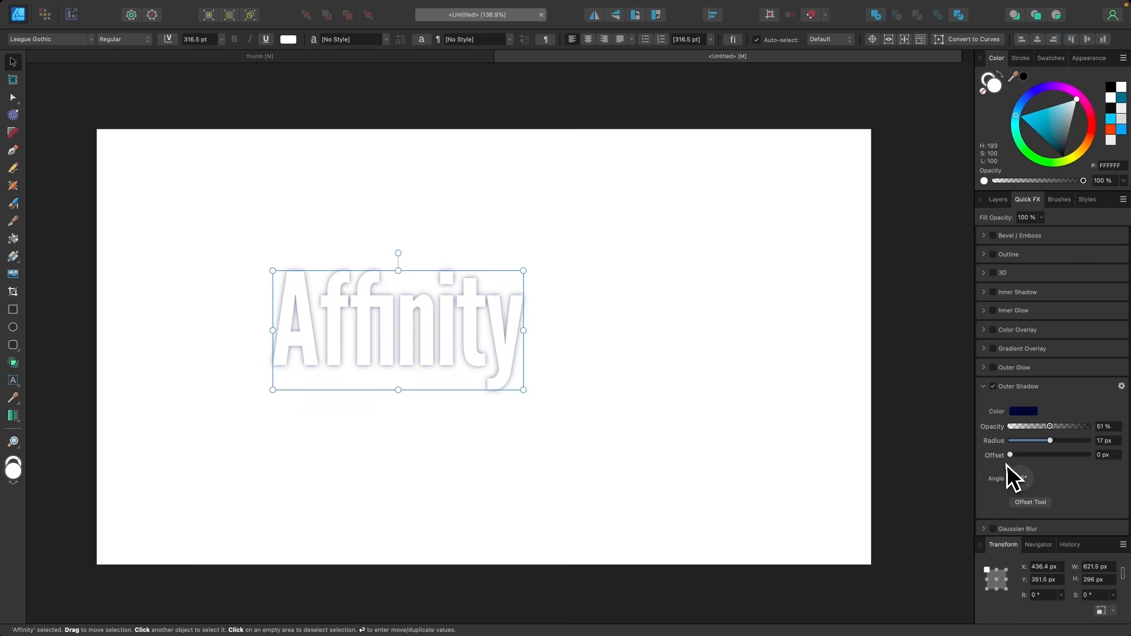
# Set the outer shadow to 58 % opacity, 62.5 px radius, 9.6 px offset and a 338° angle
pyautogui.moveTo(1011, 456); pyautogui.dragTo(1058, 427)
pyautogui.moveTo(1030, 489)
pyautogui.mouseDown()
pyautogui.moveTo(1000, 488)
pyautogui.moveTo(1045, 479)
pyautogui.moveTo(1047, 465)
pyautogui.moveTo(1051, 493)
pyautogui.mouseUp()
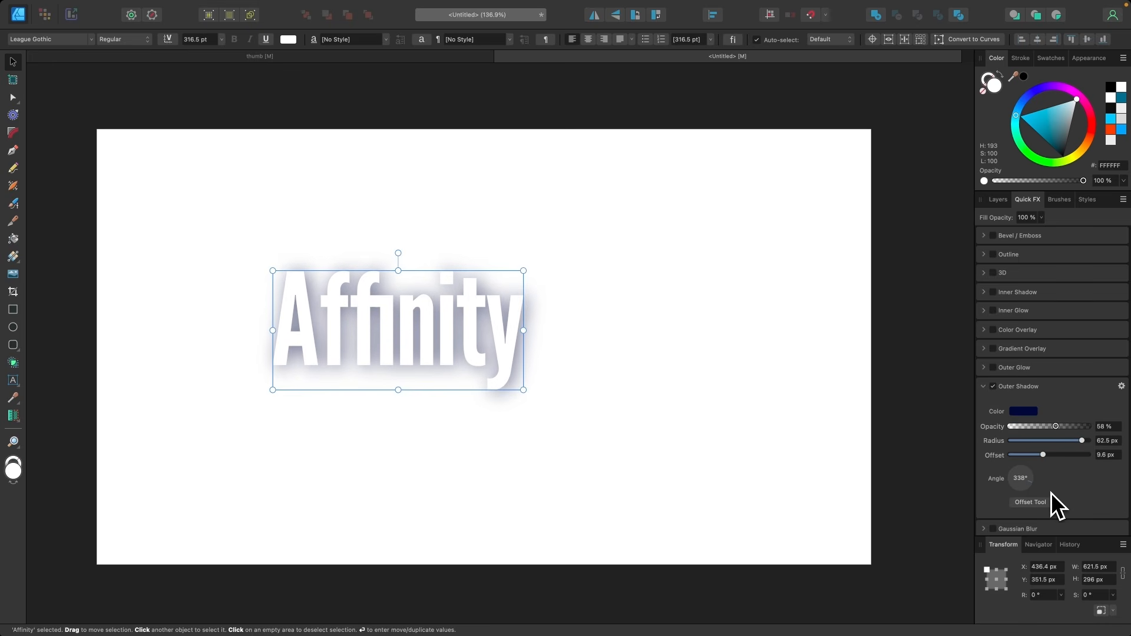
# Set the outer shadow's intensity to 33 % in its detailed effect settings and preview other blend modes such as Color
pyautogui.click(1120, 386)
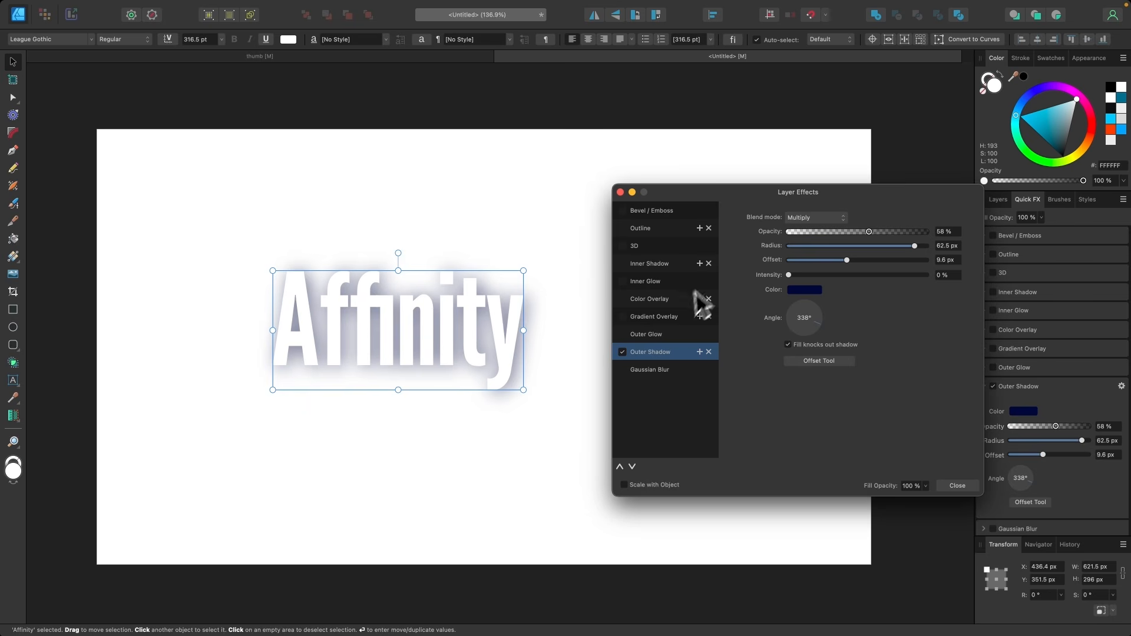
pyautogui.moveTo(789, 275); pyautogui.dragTo(858, 281)
pyautogui.moveTo(867, 278); pyautogui.dragTo(841, 287)
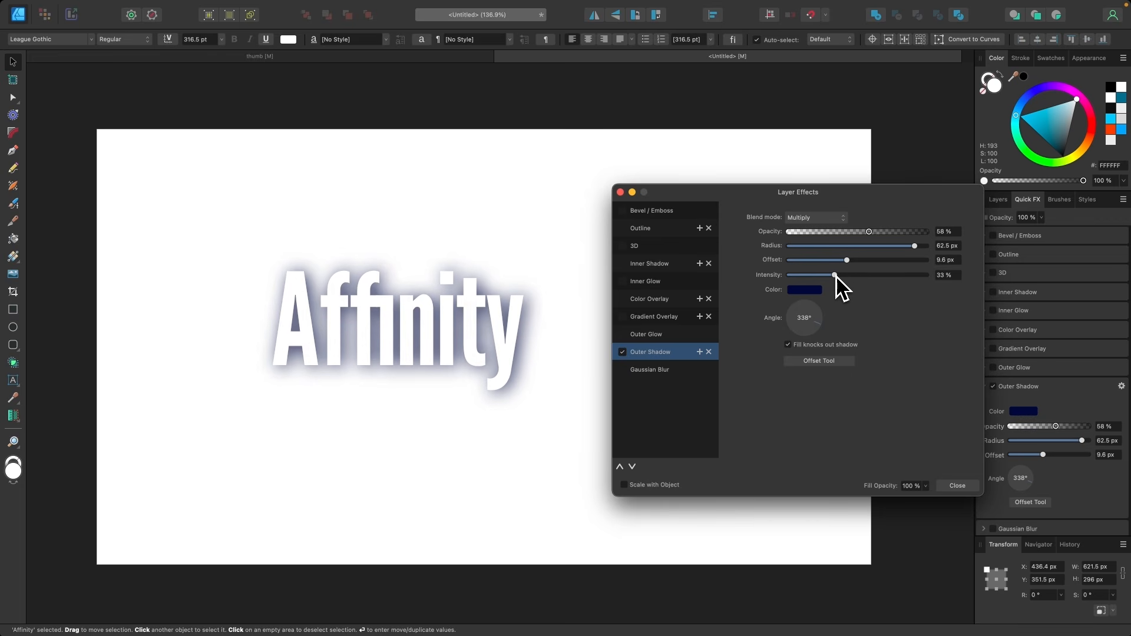
pyautogui.click(818, 218)
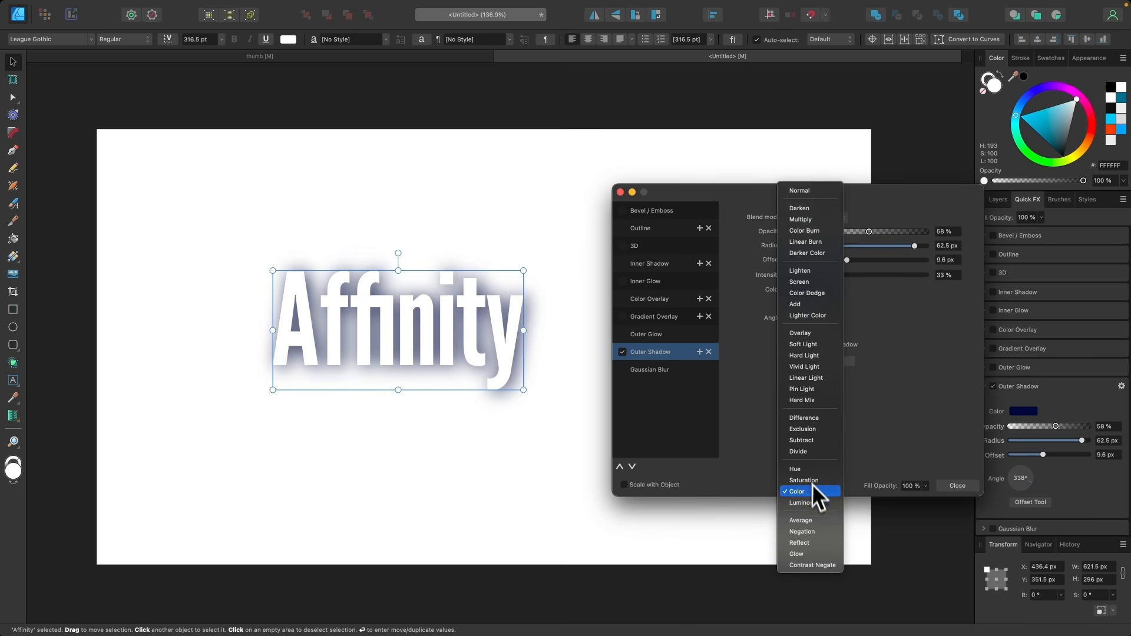
pyautogui.click(922, 361)
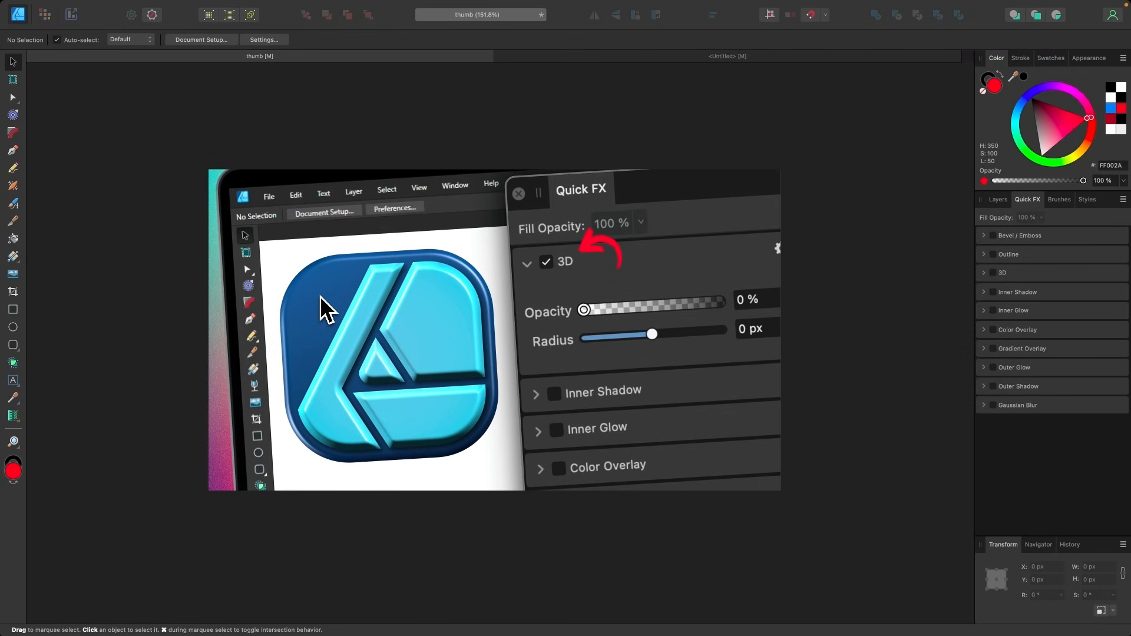
# In the thumb document, compare the large Quick FX panel shape with its Outer Shadow off and on
pyautogui.click(609, 193)
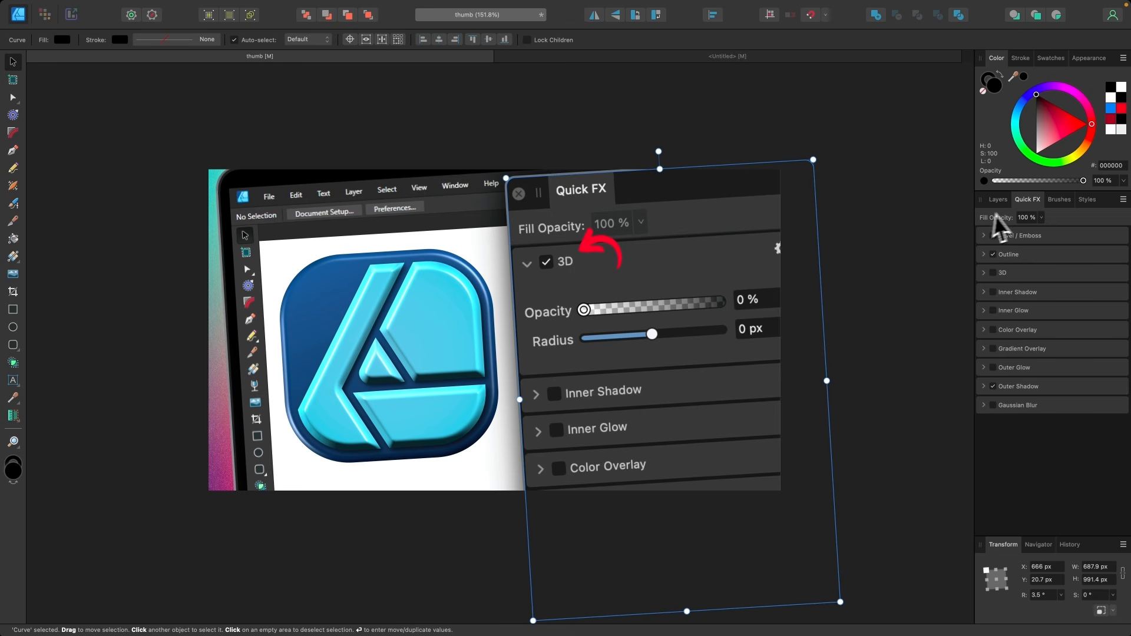
pyautogui.scroll(5, 658, 288)
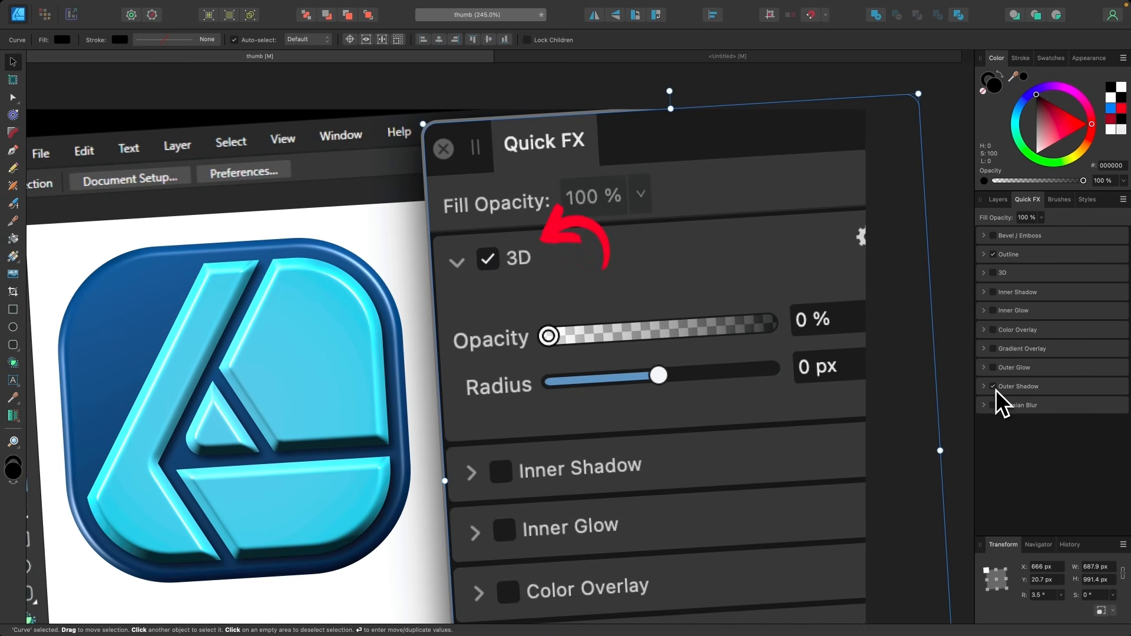
pyautogui.scroll(-7, 558, 298)
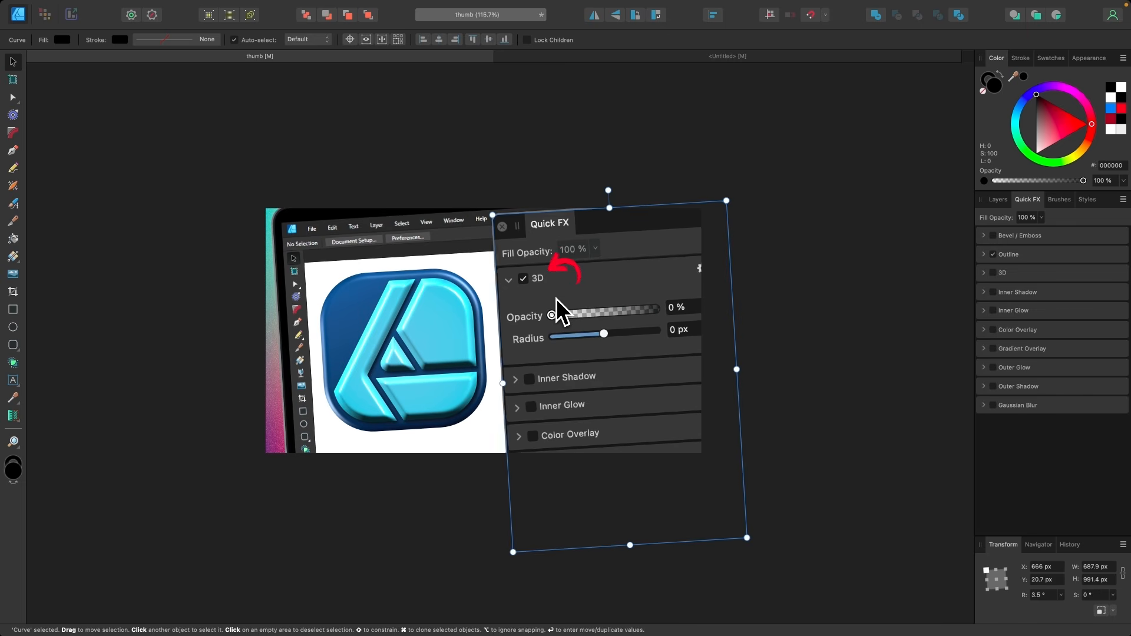
pyautogui.click(994, 388)
pyautogui.click(434, 132)
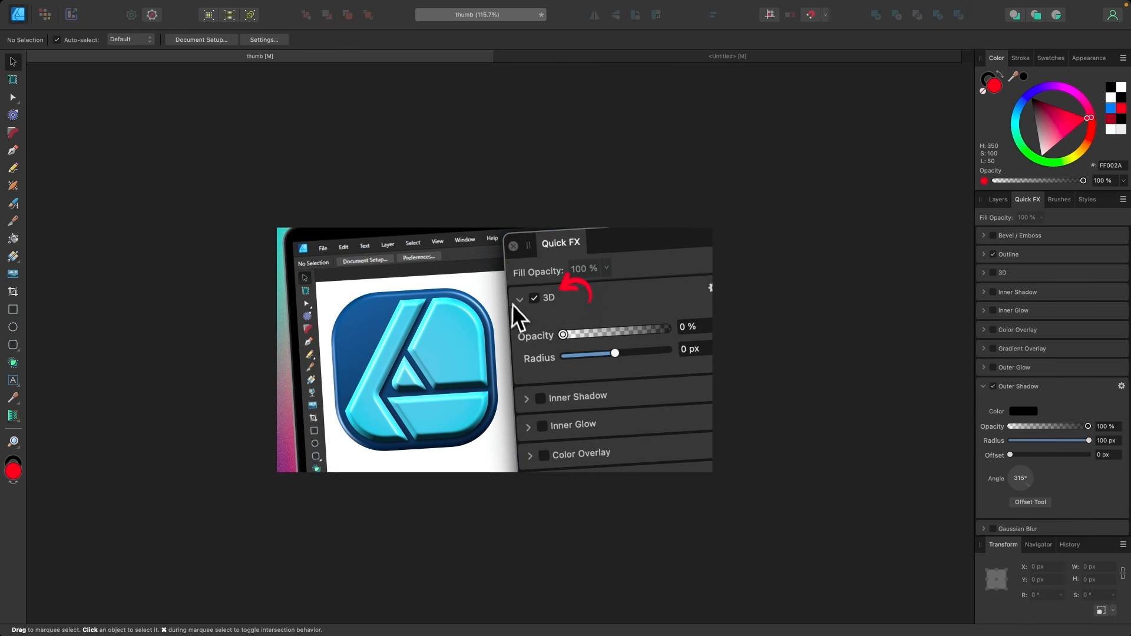
pyautogui.scroll(4, 545, 303)
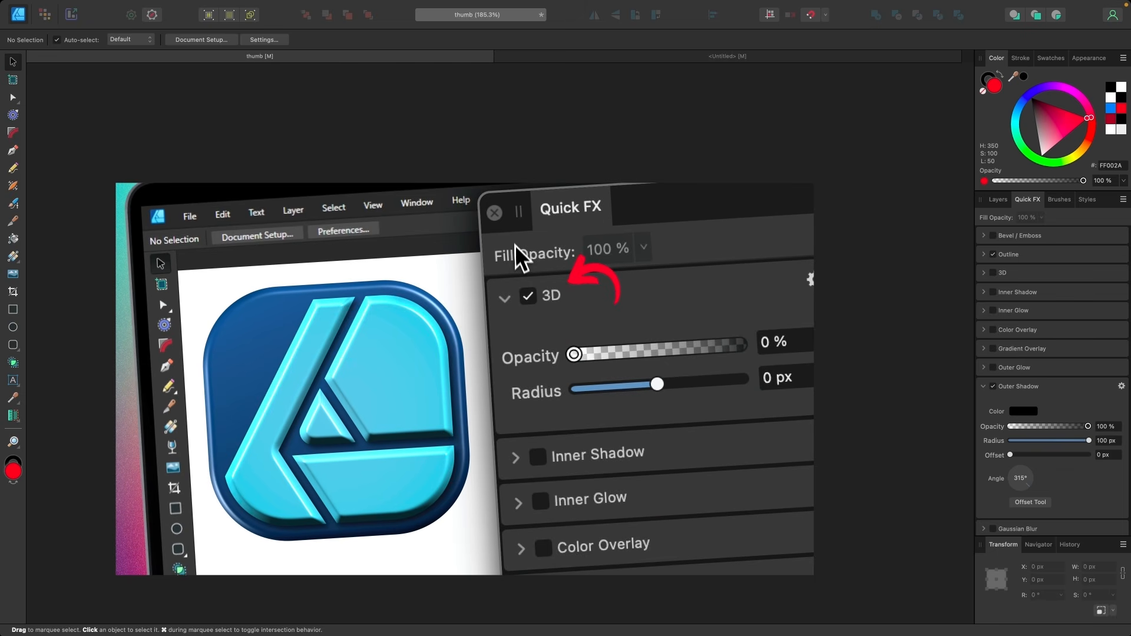
pyautogui.scroll(-1, 465, 268)
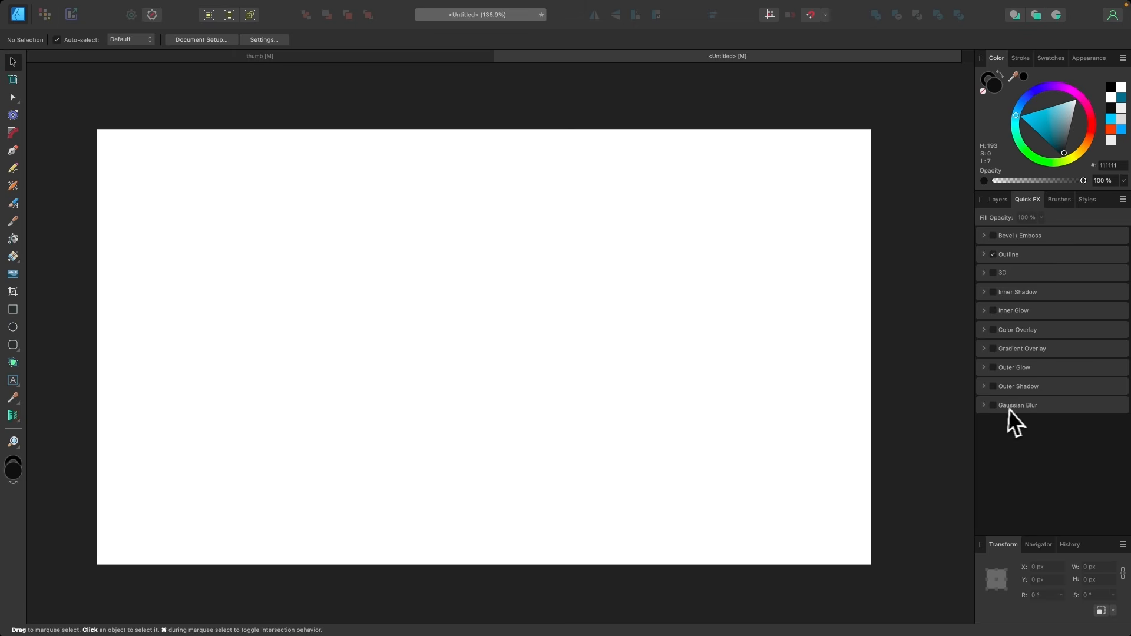
# Open the stock image library and search Pixabay for "traffic night"
pyautogui.scroll(-3, 550, 356)
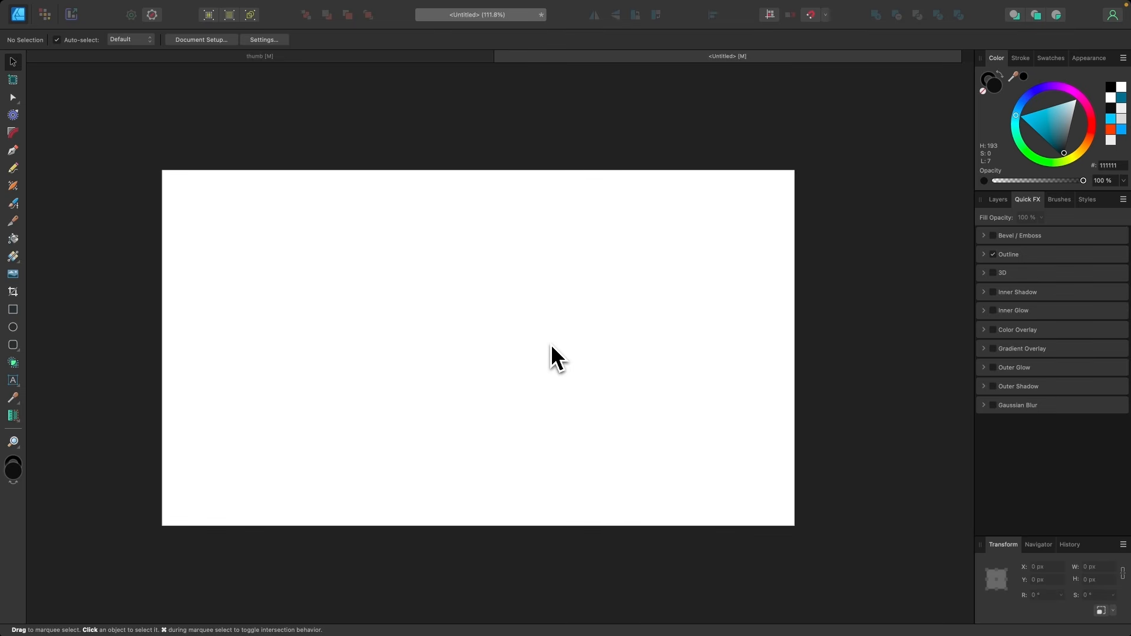
pyautogui.moveTo(190, 3)
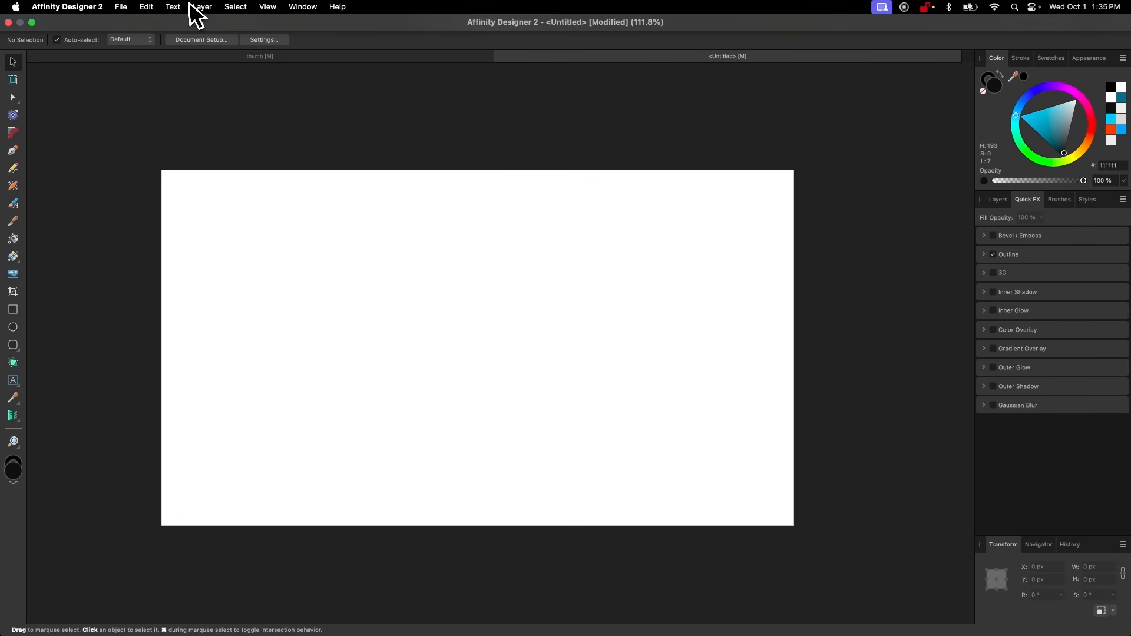
pyautogui.click(305, 7)
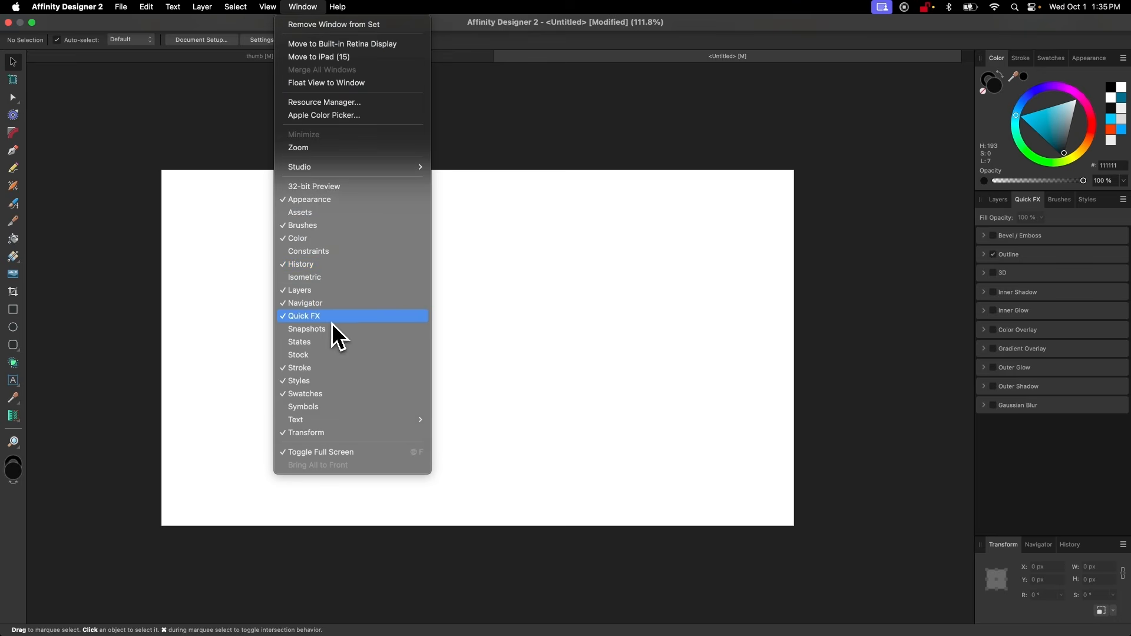
pyautogui.click(324, 354)
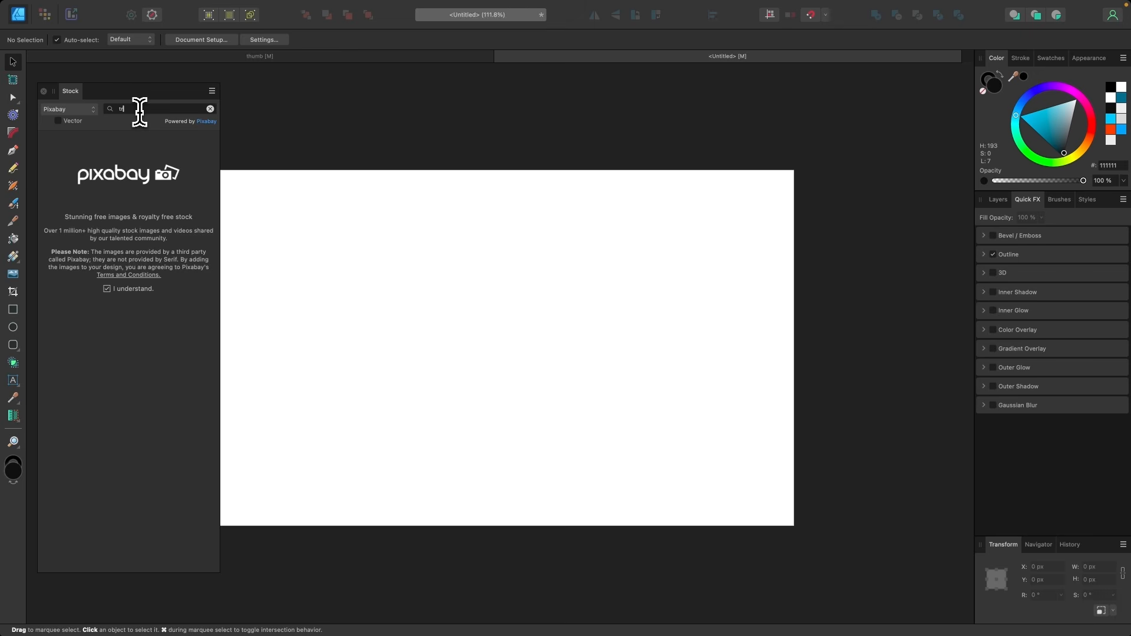
pyautogui.press('Return')
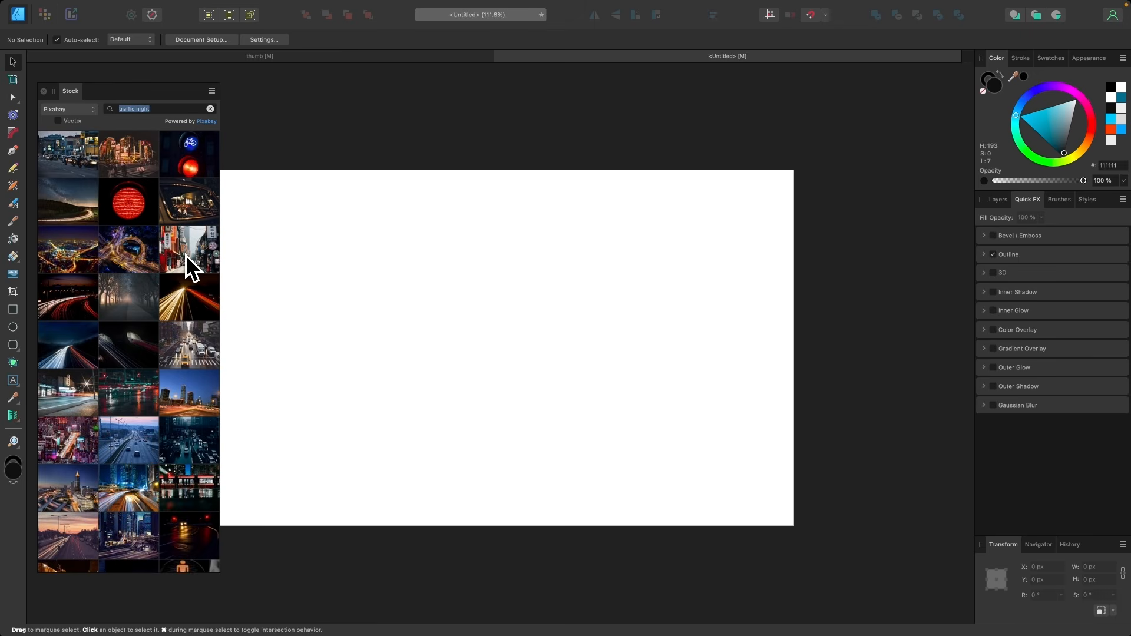
# Place the neon-lit city crossing photo with the walking pedestrian and green taxi from the stock results into the document
pyautogui.scroll(-3, 185, 256)
pyautogui.scroll(-3, 184, 255)
pyautogui.scroll(-4, 185, 256)
pyautogui.scroll(-3, 185, 256)
pyautogui.scroll(-4, 185, 256)
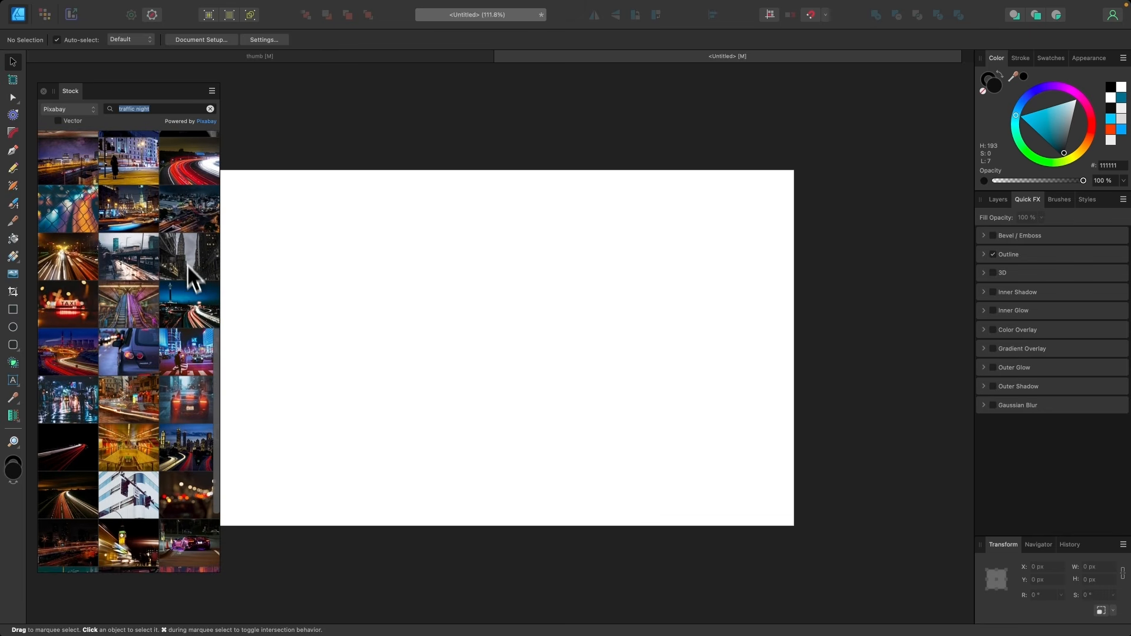
pyautogui.moveTo(186, 357); pyautogui.dragTo(598, 330)
pyautogui.scroll(-3, 654, 377)
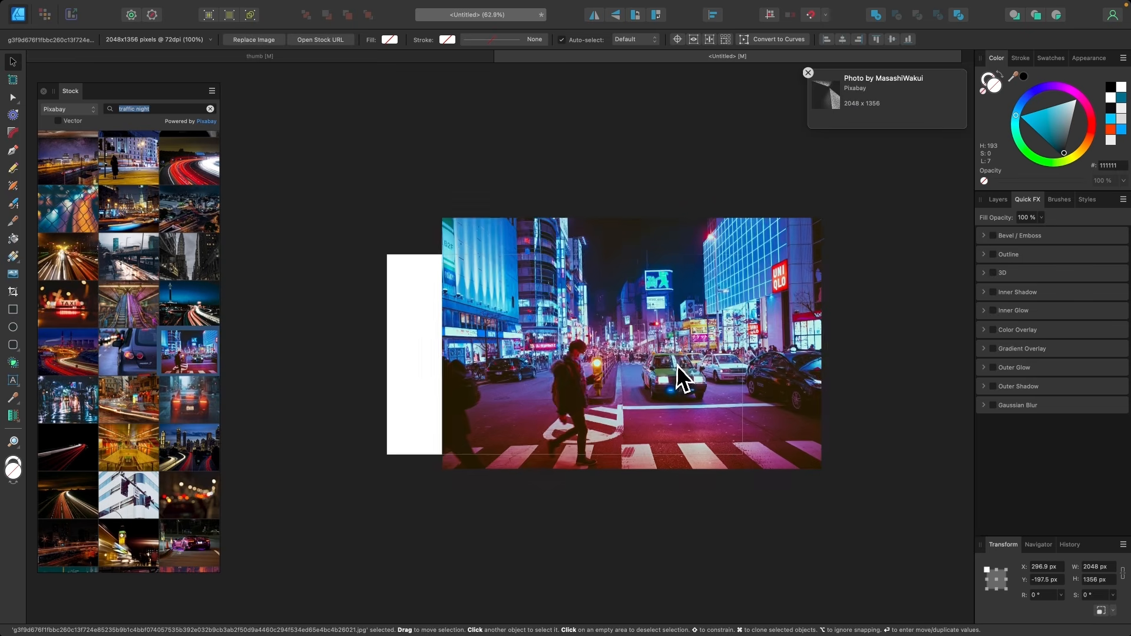
# Move the city photo off the white page to the empty area beside it, and close the stock library and photo credit notice
pyautogui.hscroll(5, 677, 365)
pyautogui.moveTo(447, 331); pyautogui.dragTo(791, 345)
pyautogui.scroll(3, 791, 345)
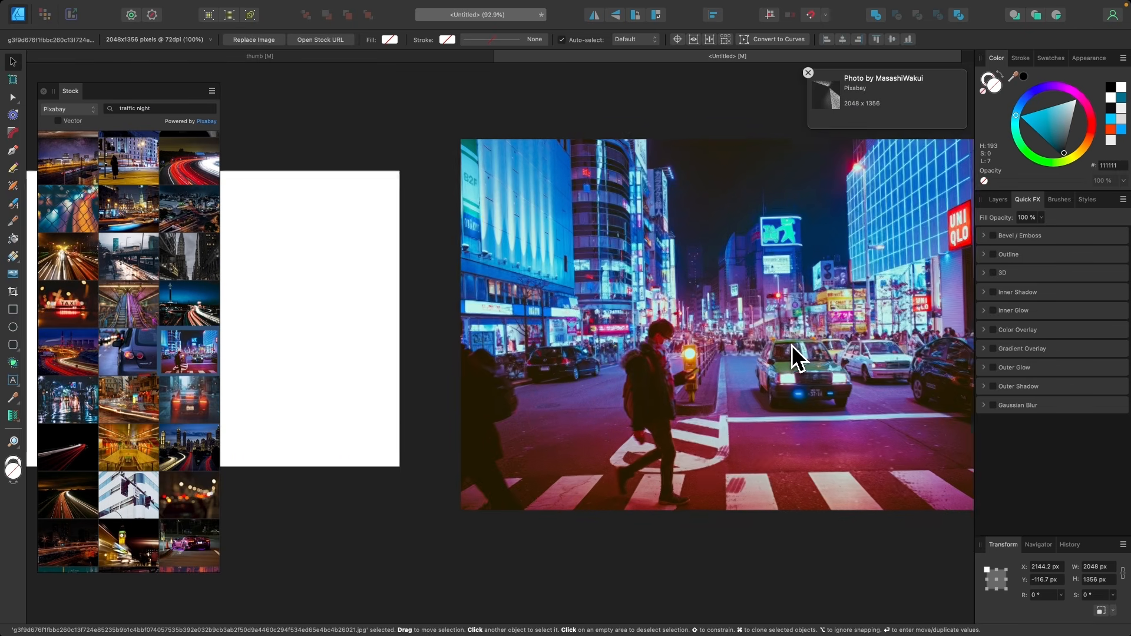
pyautogui.hscroll(4, 791, 345)
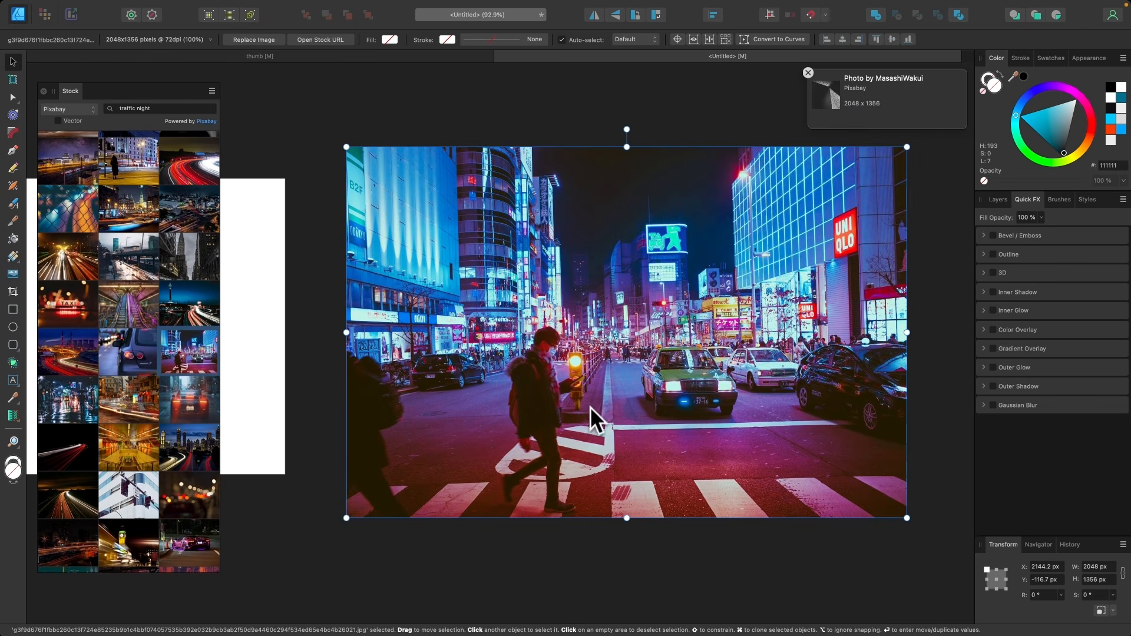
pyautogui.click(43, 90)
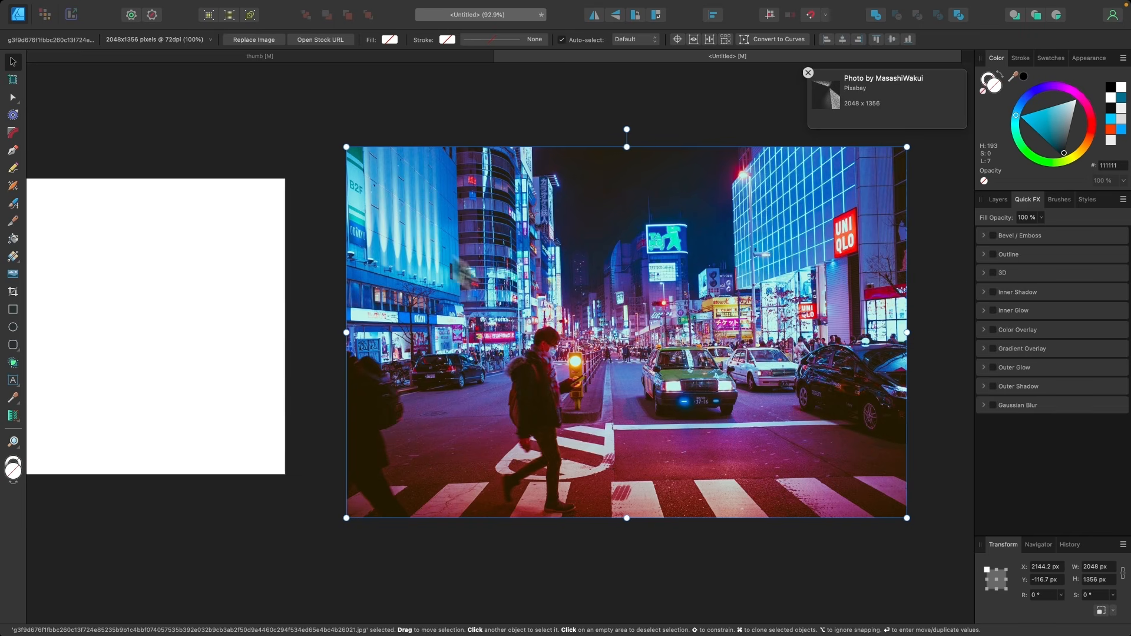
pyautogui.click(808, 72)
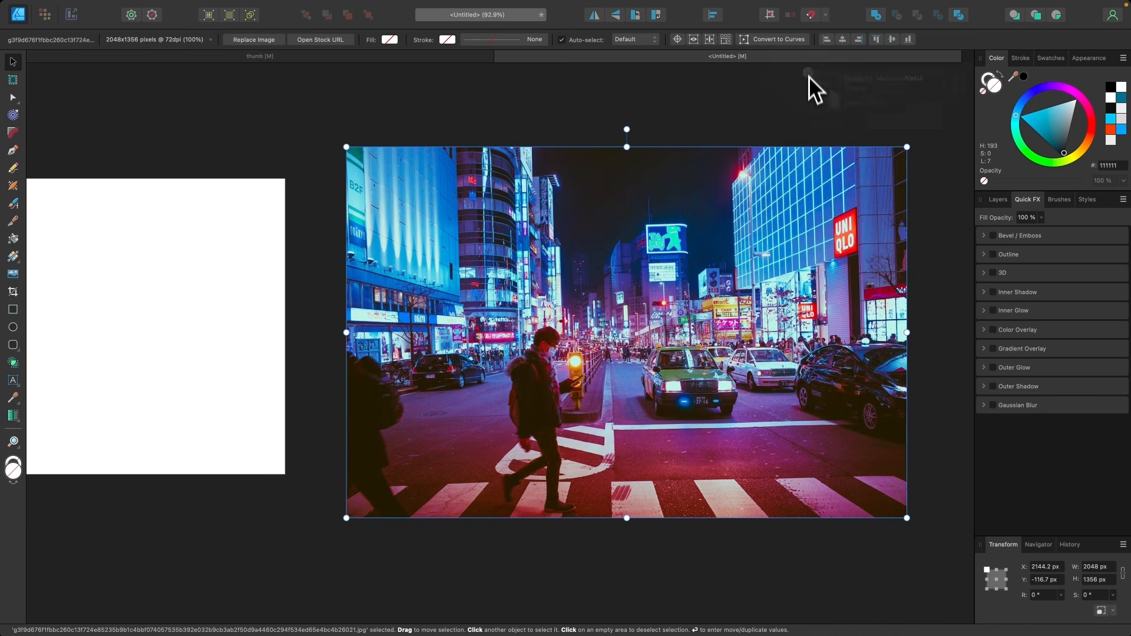
pyautogui.hscroll(3, 803, 260)
# Apply a Gaussian Blur effect to the city photo with a radius of 29.5 px
pyautogui.click(993, 406)
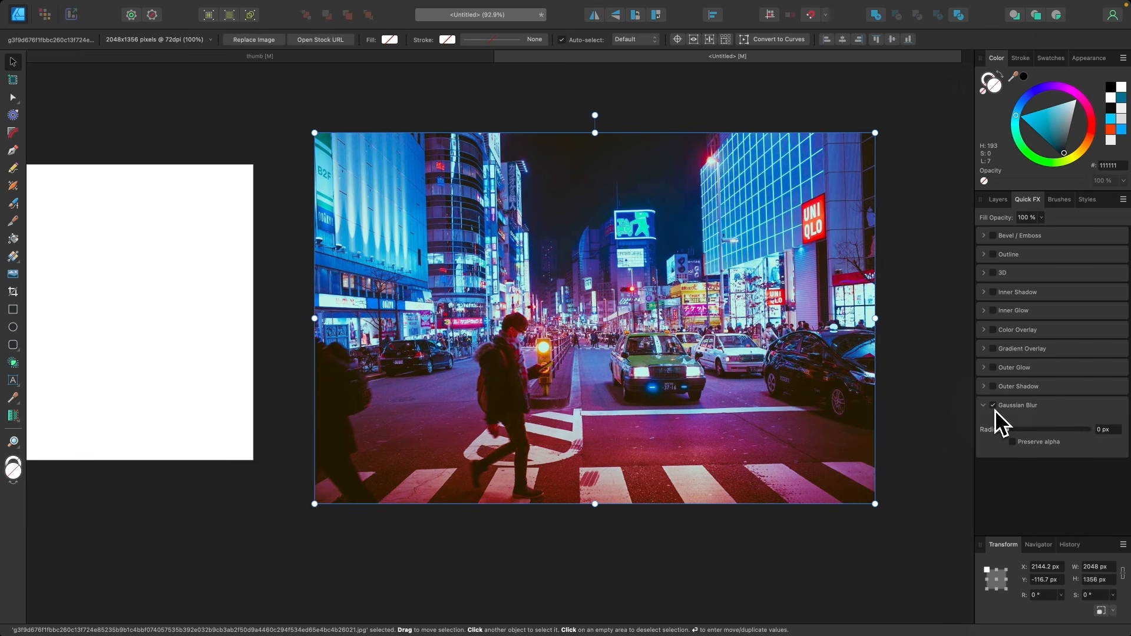
pyautogui.moveTo(1007, 431); pyautogui.dragTo(1048, 433)
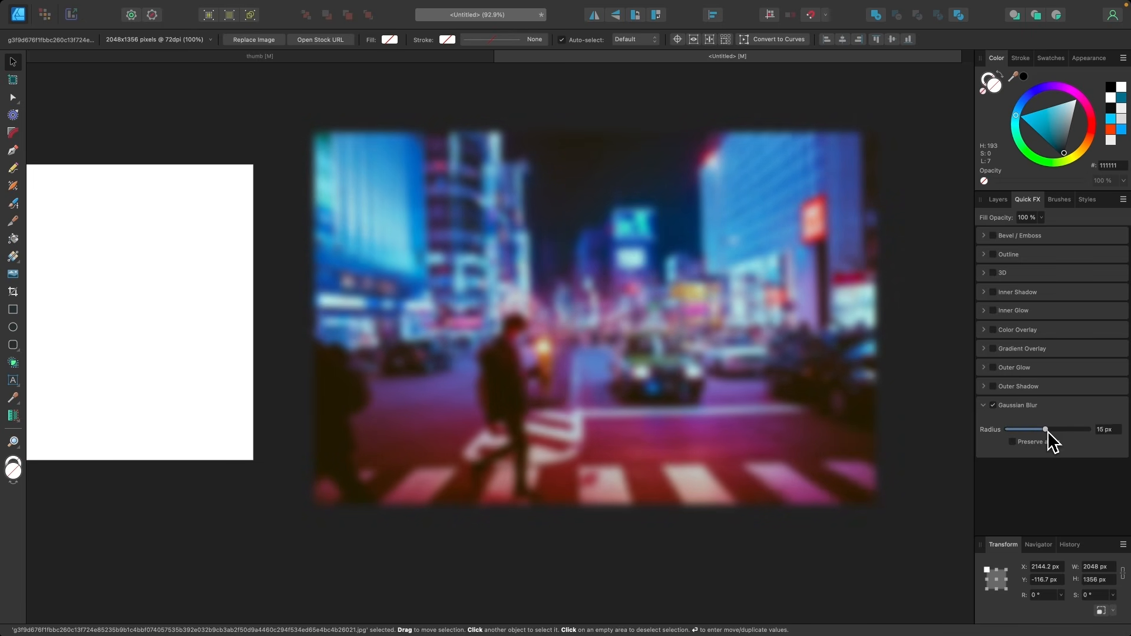
pyautogui.scroll(4, 807, 446)
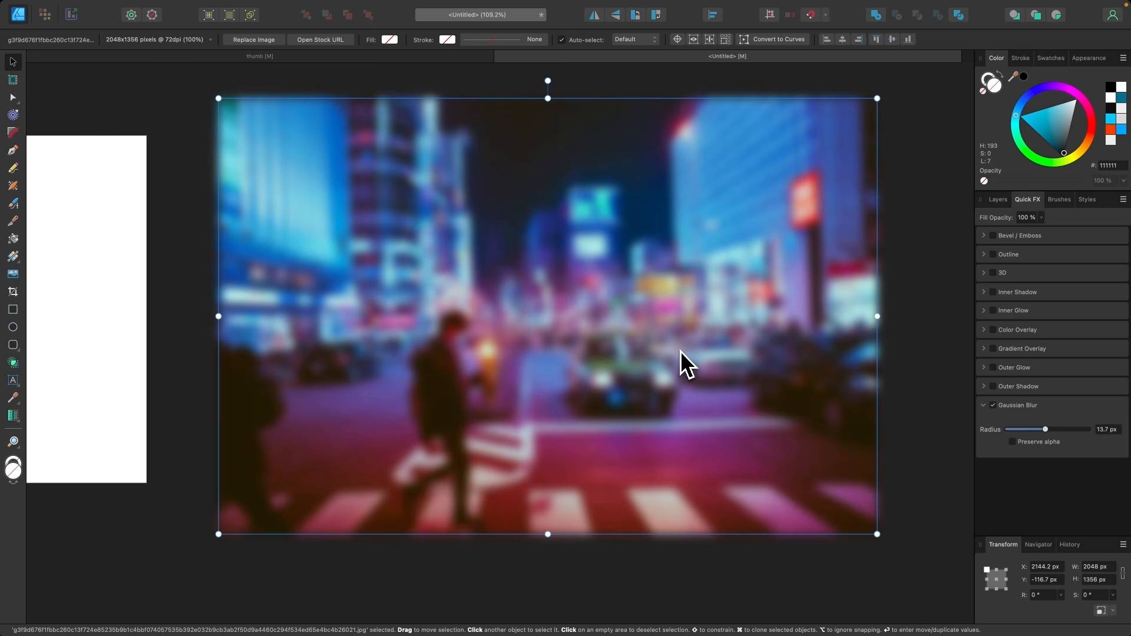
pyautogui.moveTo(1046, 430); pyautogui.dragTo(1068, 435)
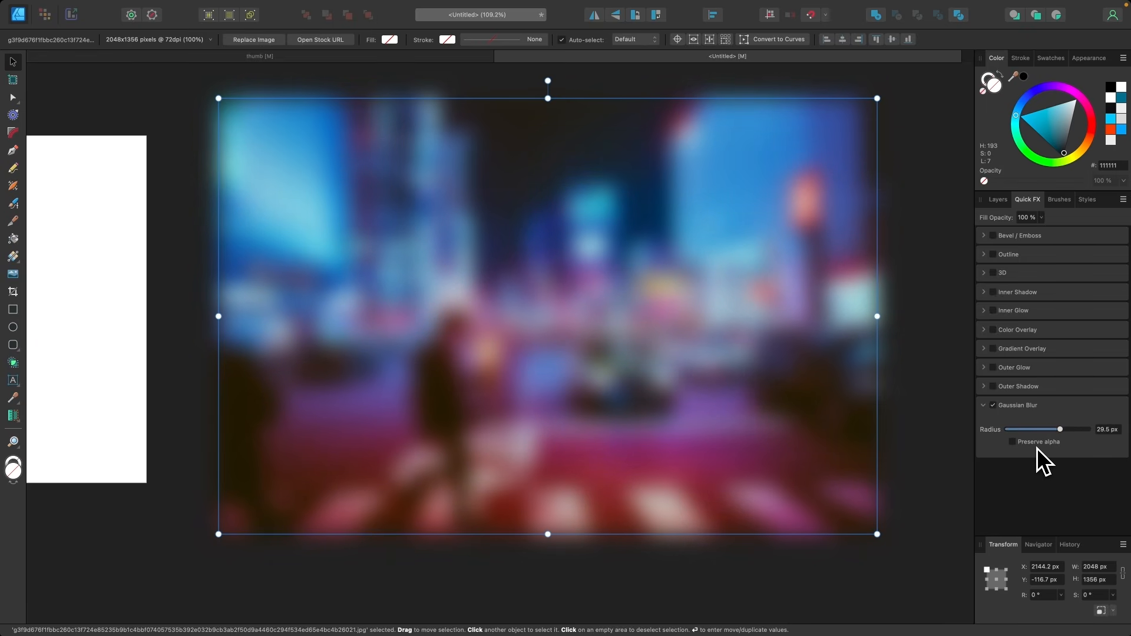
pyautogui.click(947, 399)
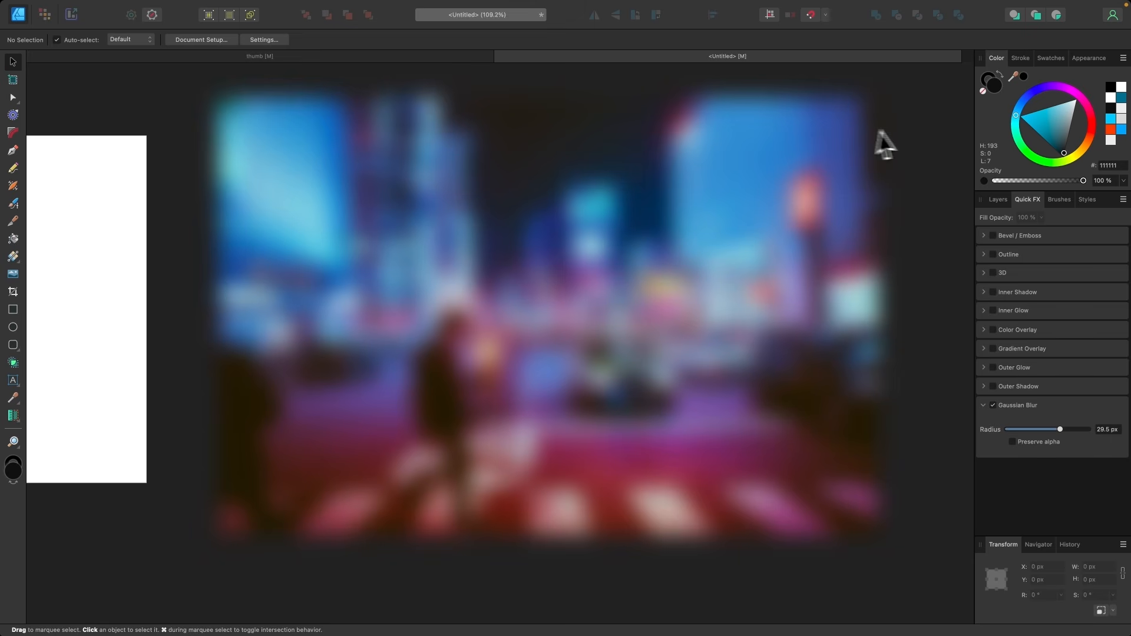
# Enable Preserve alpha on the city photo's Gaussian Blur and slightly increase the blur radius
pyautogui.click(800, 329)
pyautogui.click(1012, 442)
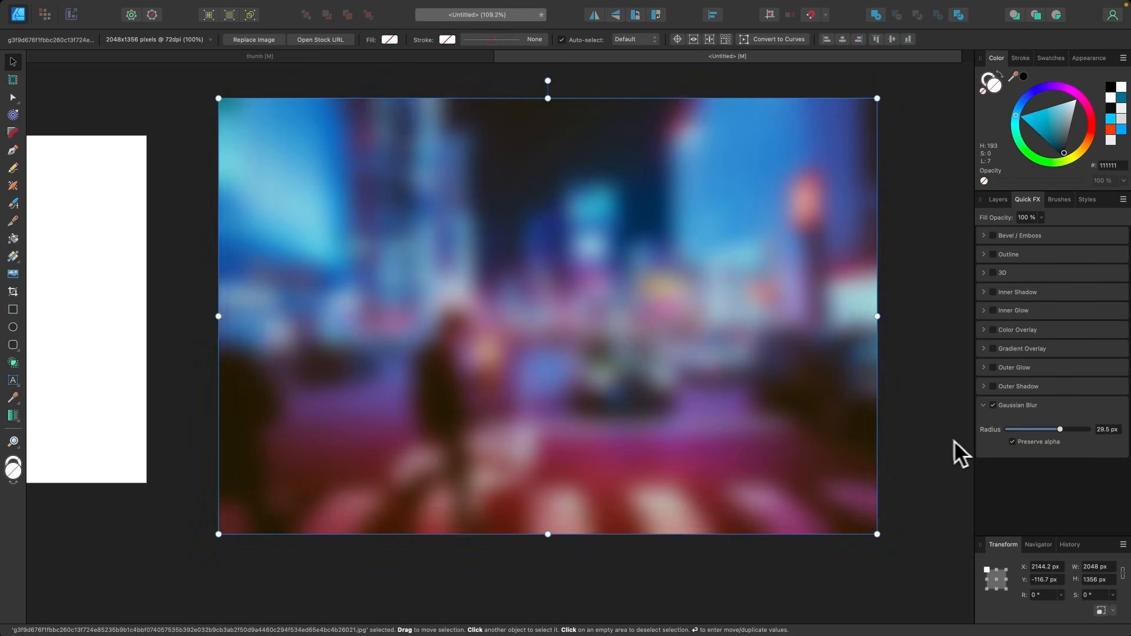
pyautogui.click(942, 440)
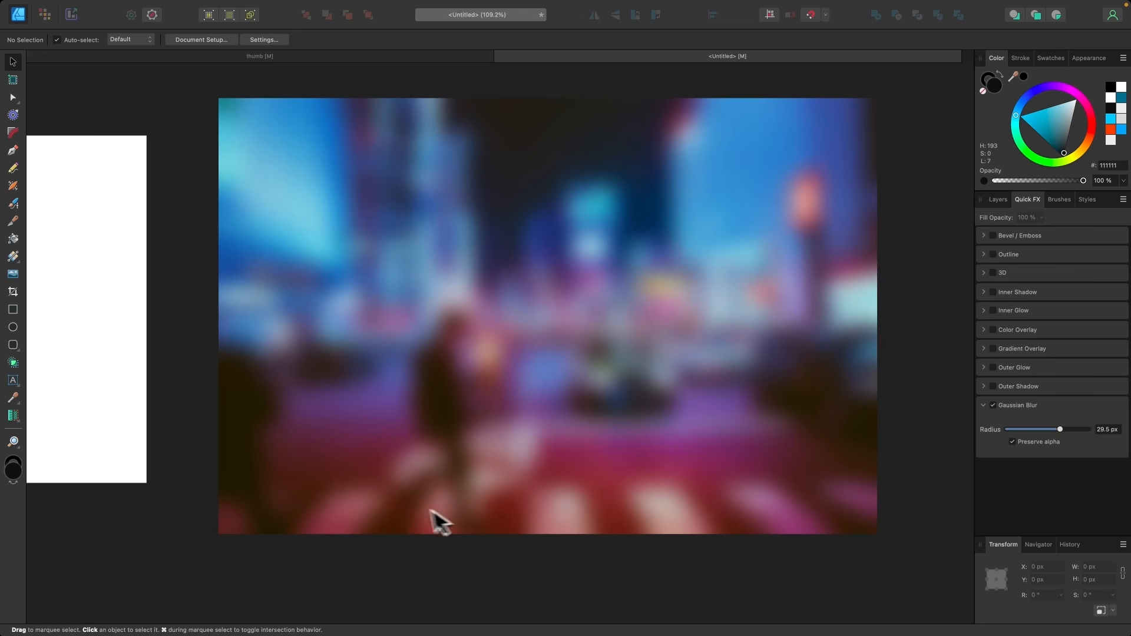
pyautogui.click(808, 341)
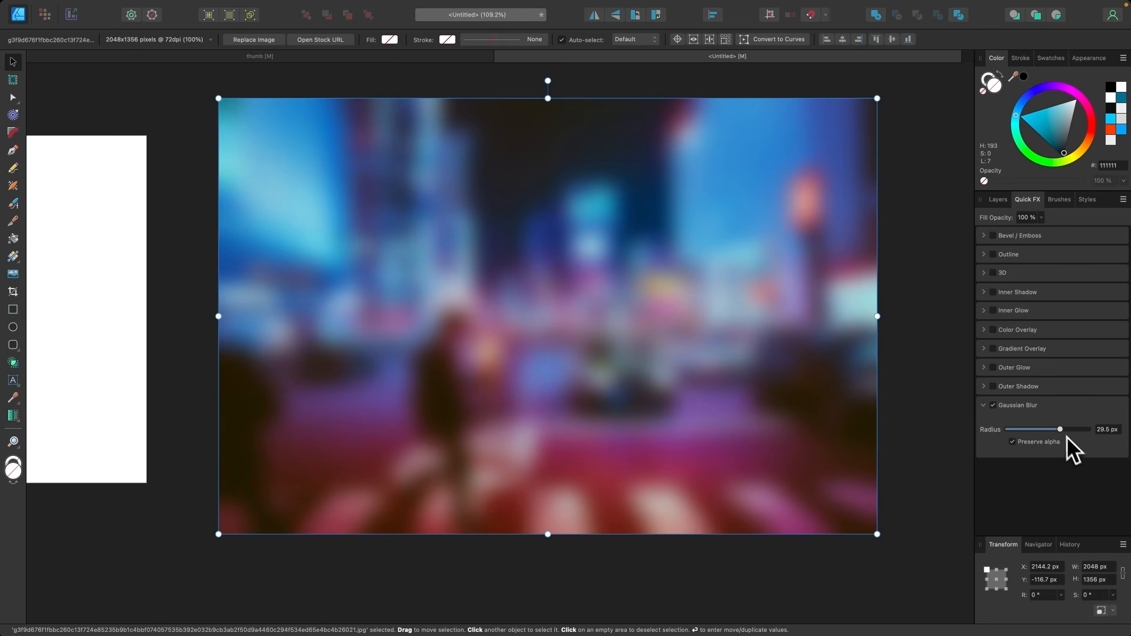
pyautogui.moveTo(1068, 432)
pyautogui.mouseDown()
pyautogui.moveTo(1019, 434)
pyautogui.moveTo(1086, 433)
pyautogui.moveTo(1075, 432)
pyautogui.mouseUp()
pyautogui.click(904, 358)
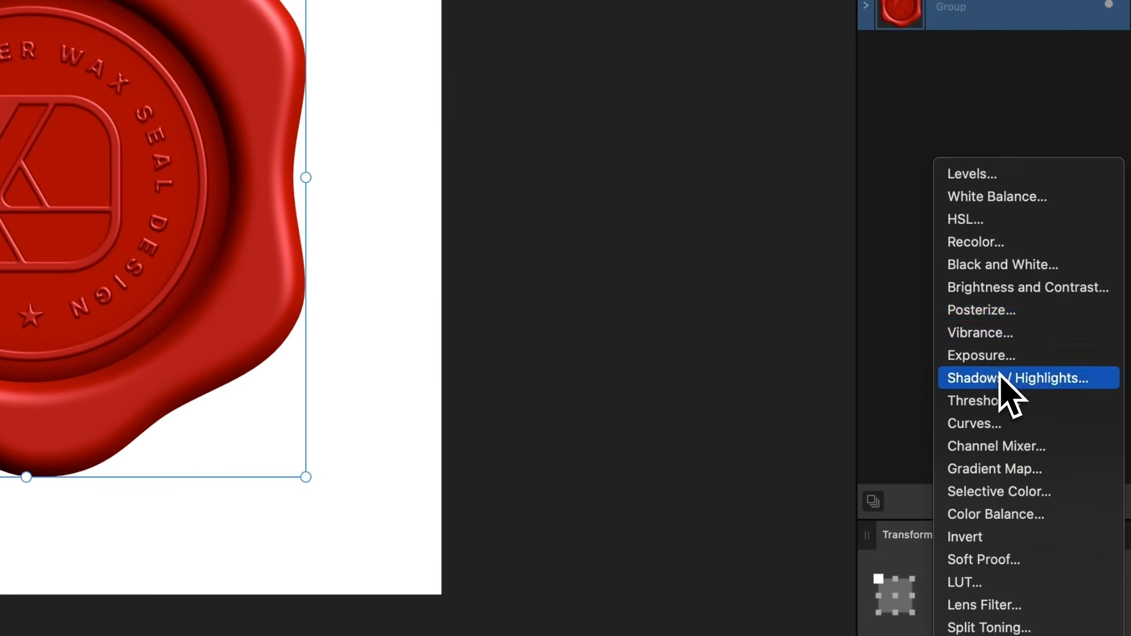
# Add a Shadows / Highlights adjustment to the red wax seal group, plus a Levels adjustment that strengthens its contrast
pyautogui.click(1001, 376)
pyautogui.moveTo(866, 505); pyautogui.dragTo(814, 529)
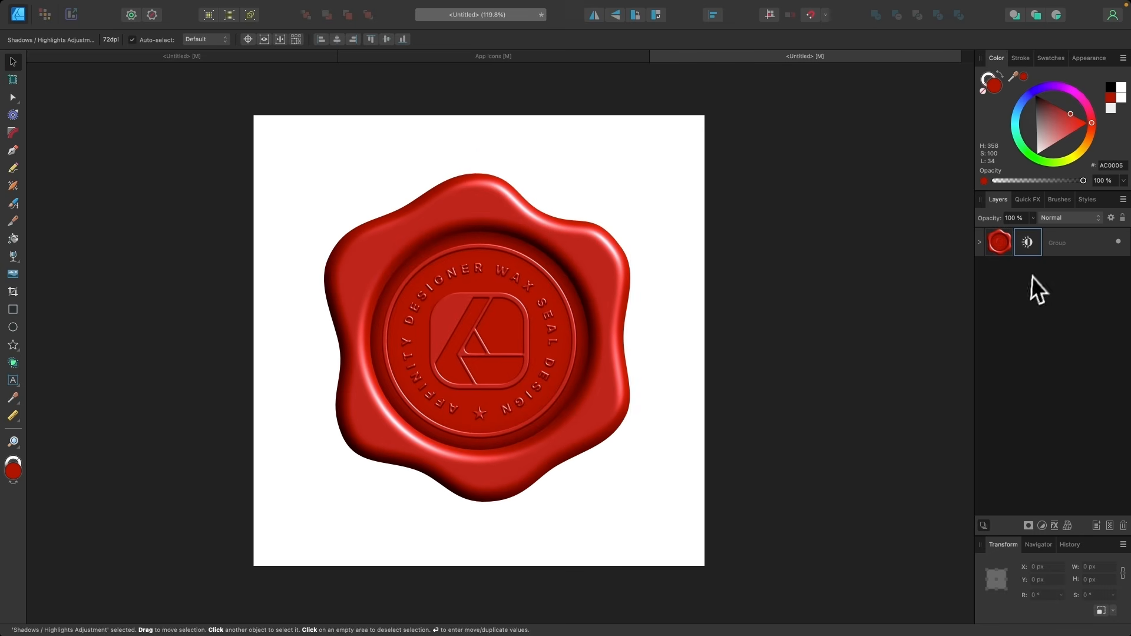
pyautogui.click(1060, 242)
pyautogui.click(1042, 526)
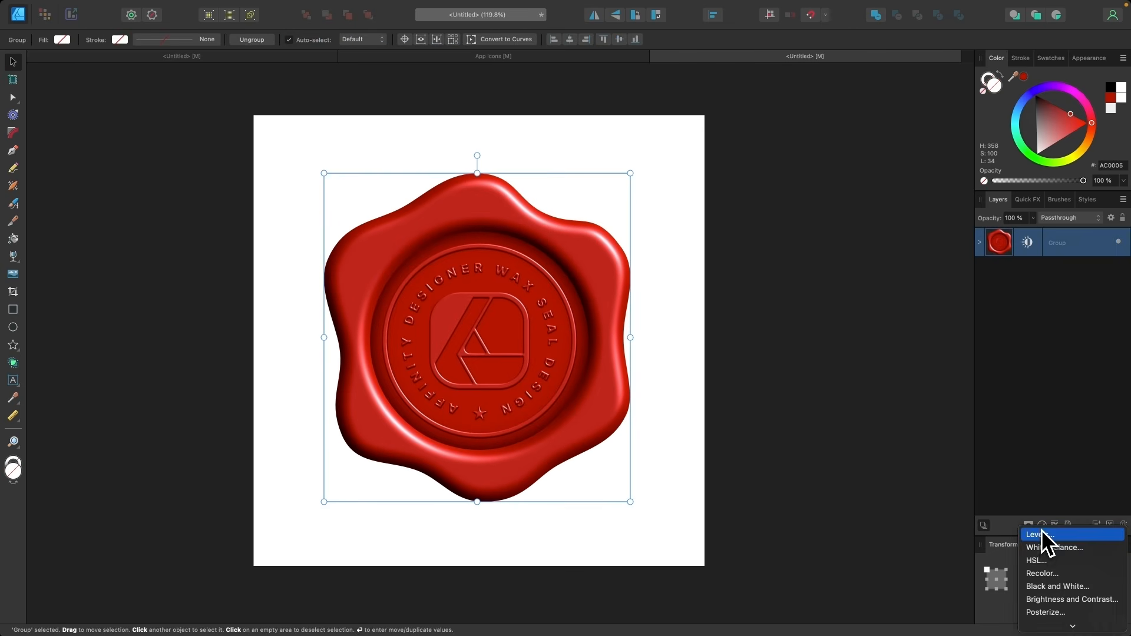
pyautogui.click(1049, 538)
pyautogui.moveTo(747, 484); pyautogui.dragTo(753, 484)
pyautogui.moveTo(951, 508); pyautogui.dragTo(948, 508)
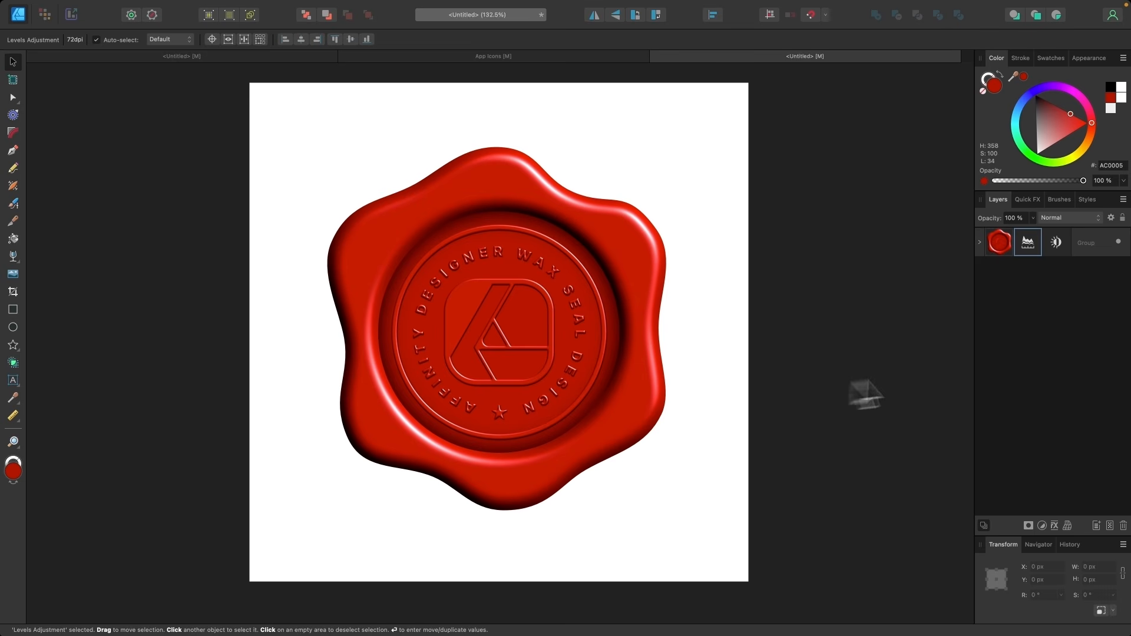
# Add an HSL adjustment to the wax seal group and adjust its saturation shift
pyautogui.click(1001, 245)
pyautogui.click(1042, 525)
pyautogui.click(1037, 369)
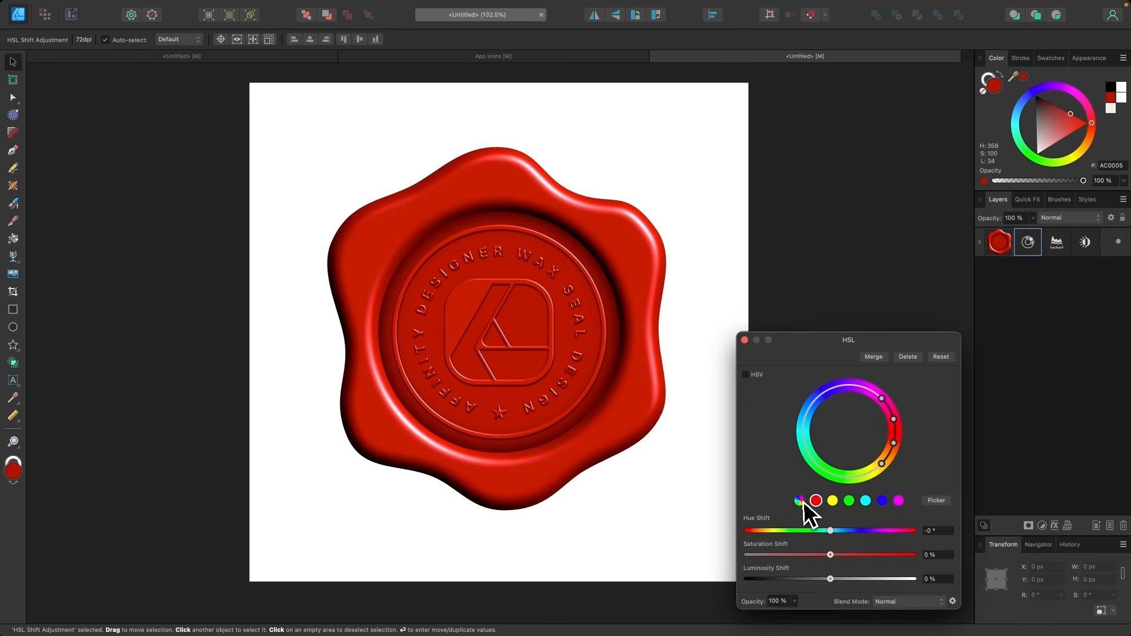
pyautogui.moveTo(830, 555); pyautogui.dragTo(837, 579)
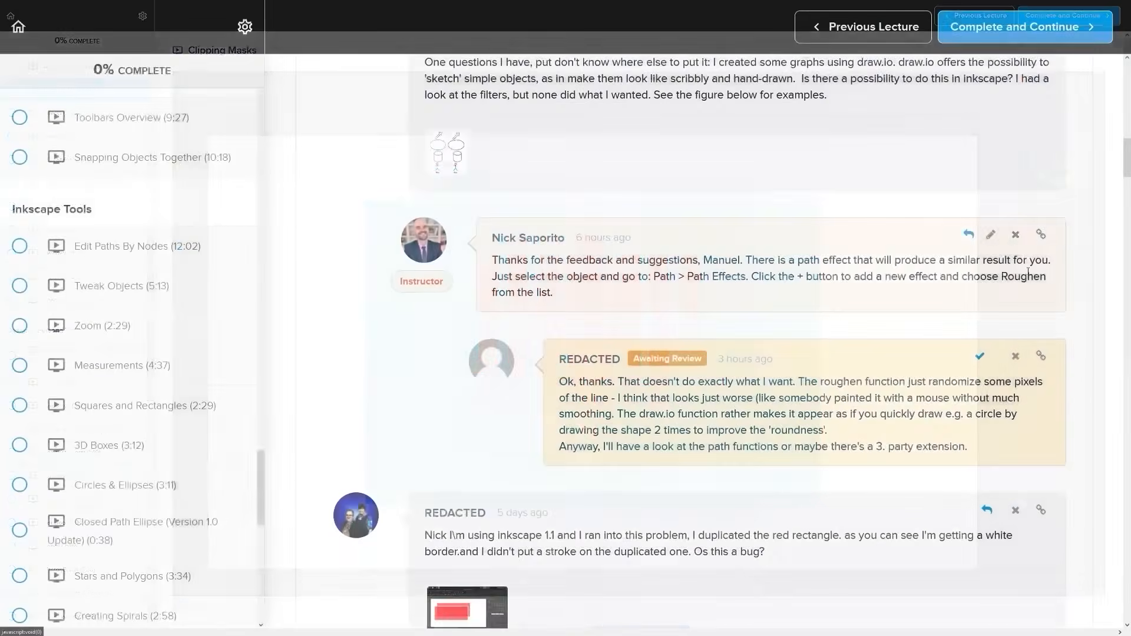
pyautogui.scroll(-8, 1054, 271)
pyautogui.scroll(-10, 1054, 270)
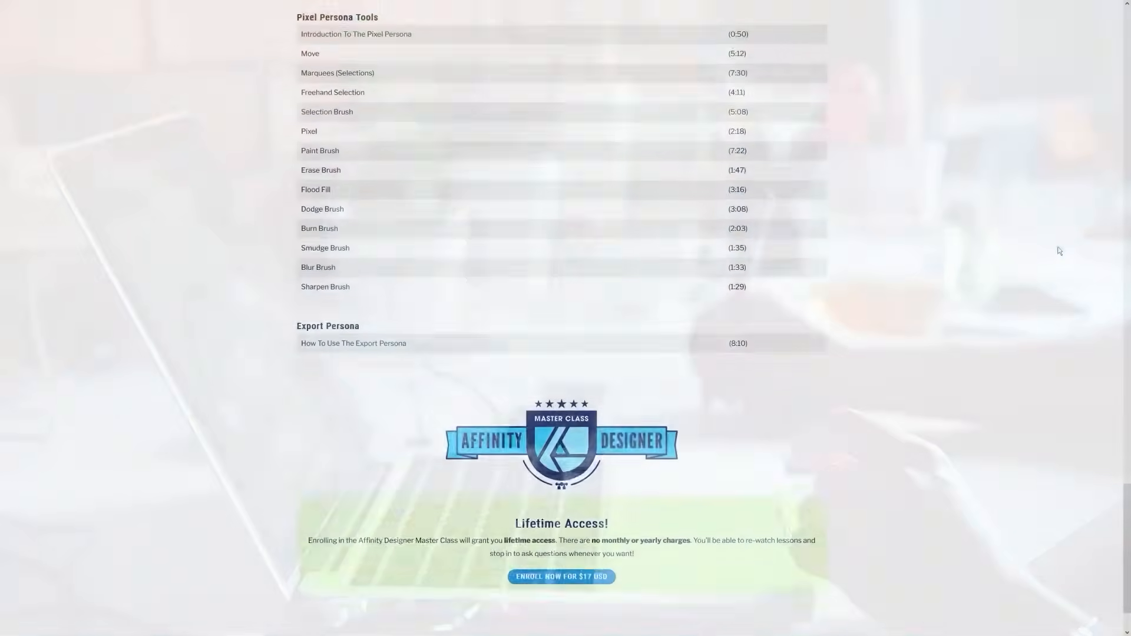
pyautogui.scroll(-2, 1059, 251)
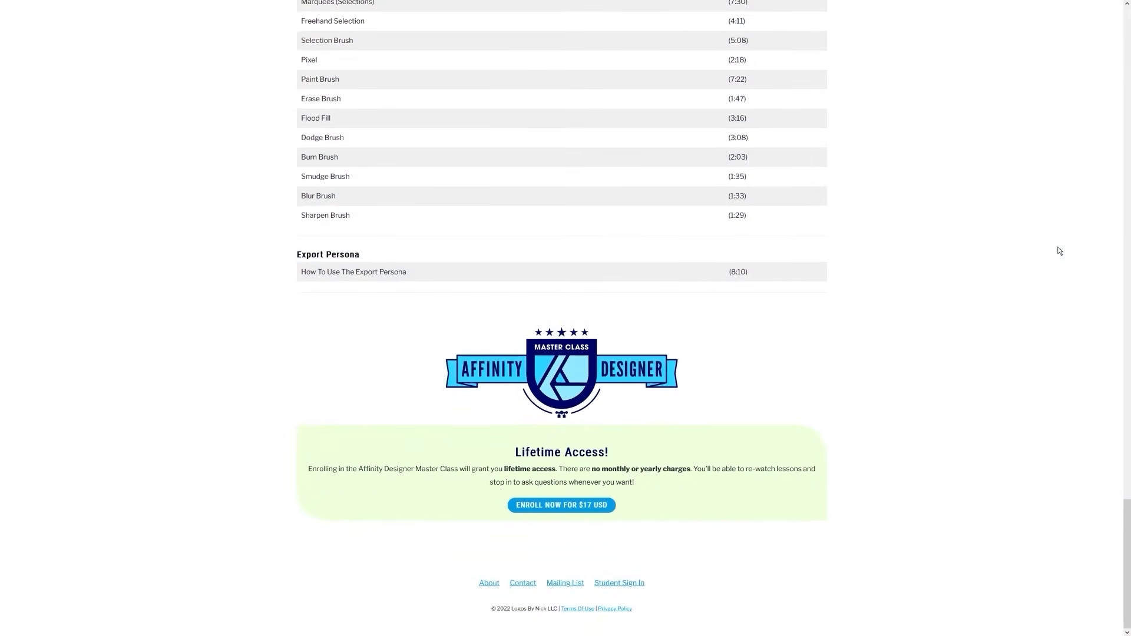